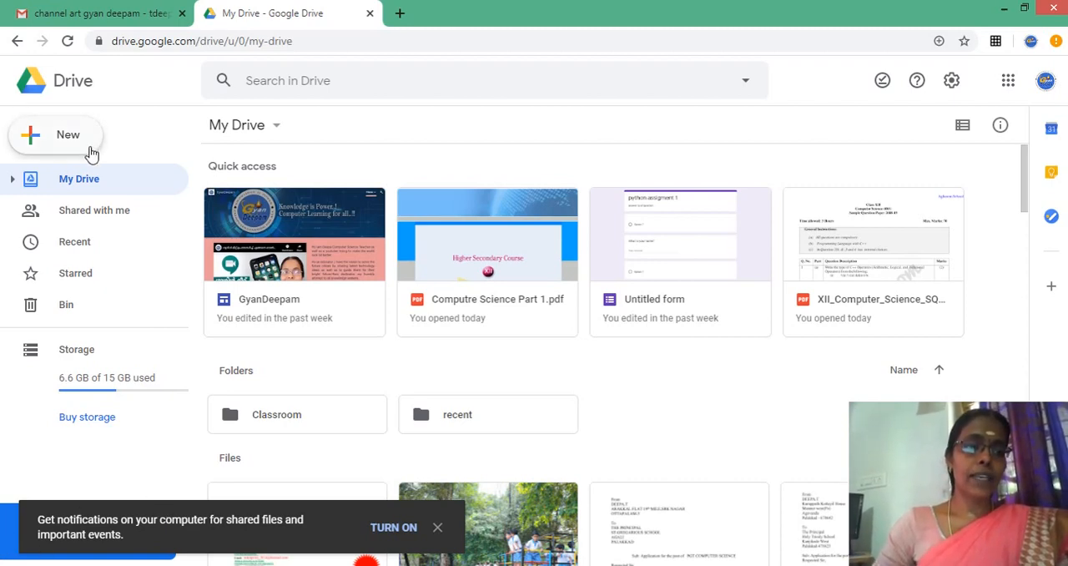
- Create a new blank Google Forms form from My Drive
click(63, 140)
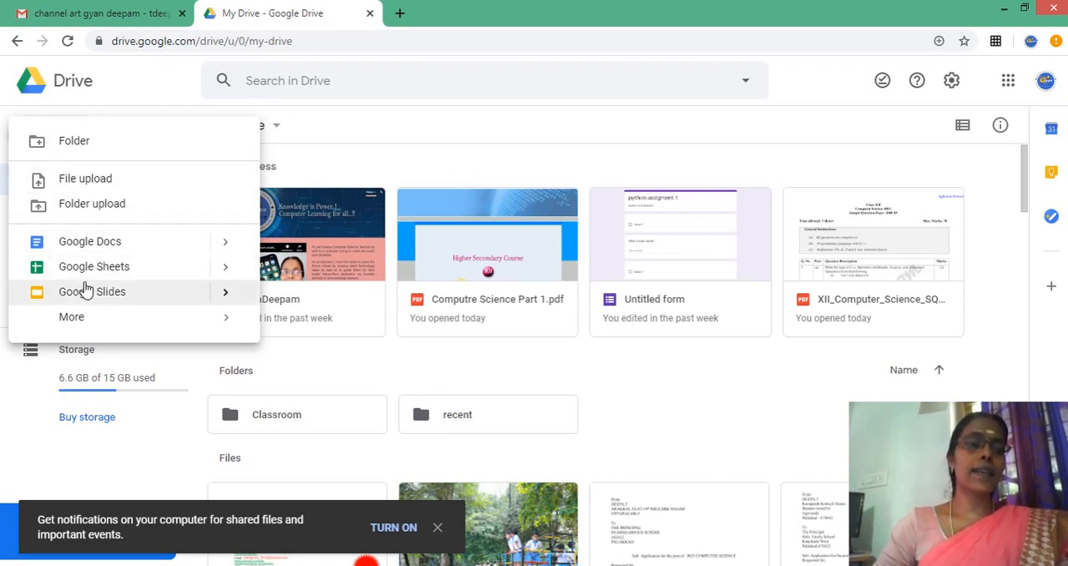
click(71, 323)
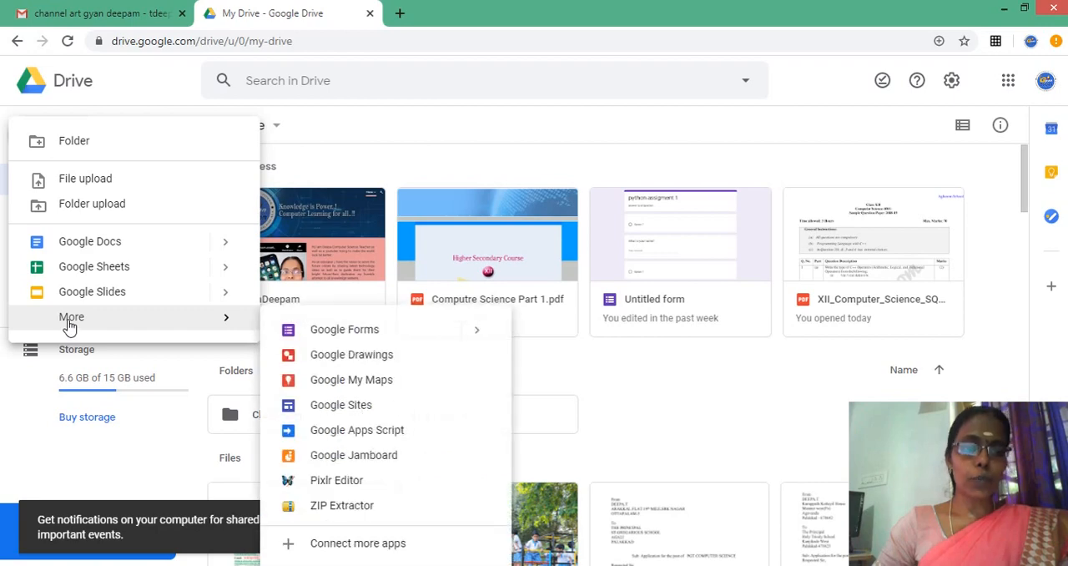
click(348, 332)
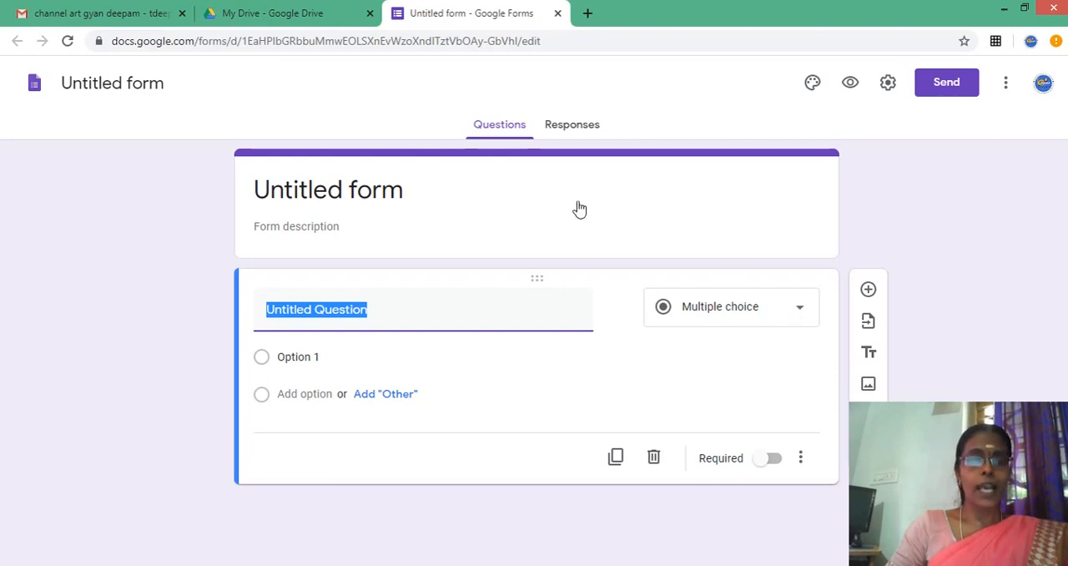
- Replace the form's placeholder title with "CS session Revision Questions"
click(321, 176)
triple_click(322, 189)
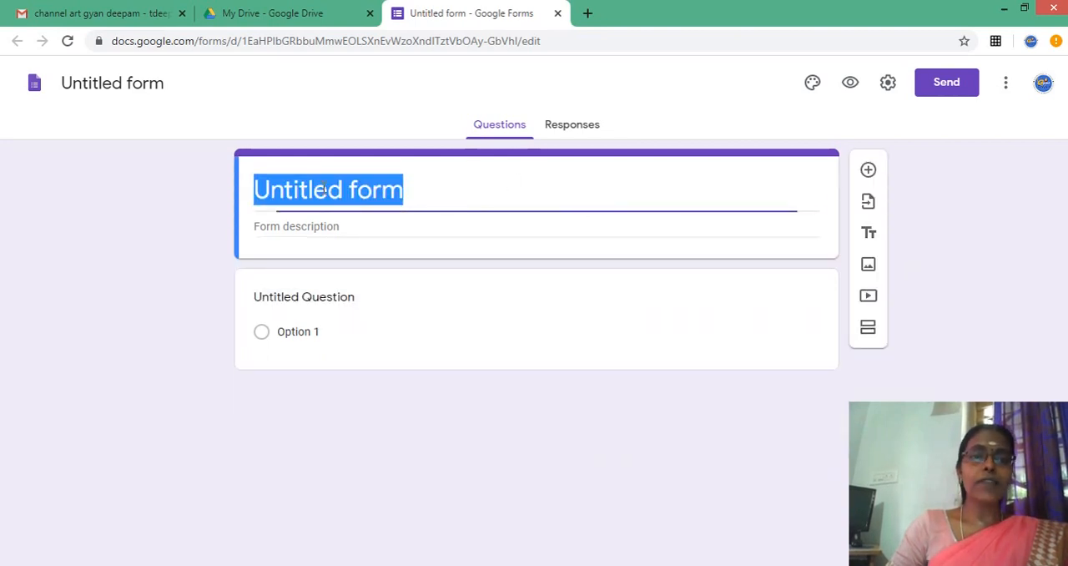
key(BackSpace)
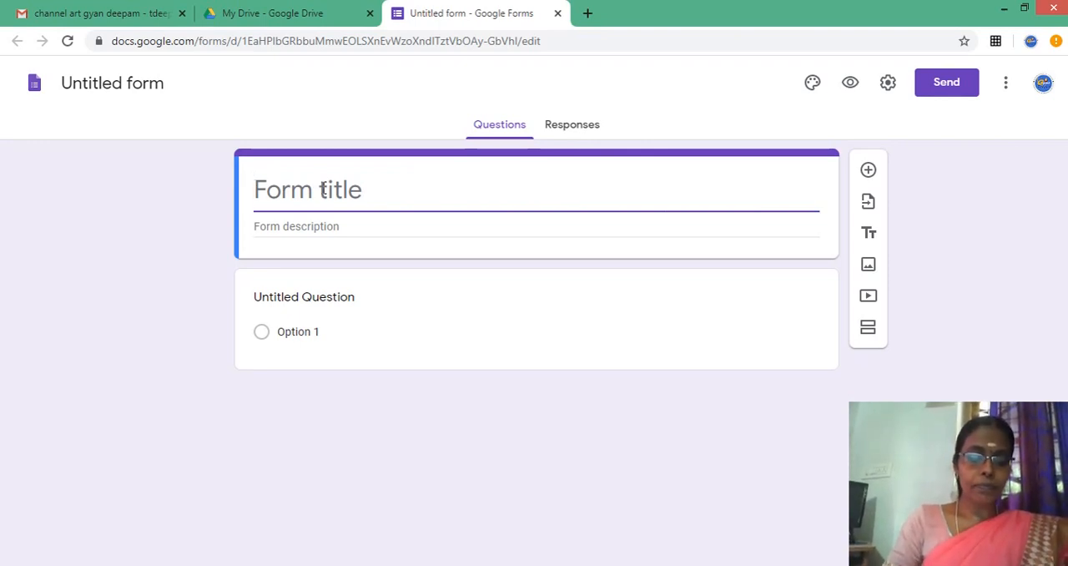
text(CS)
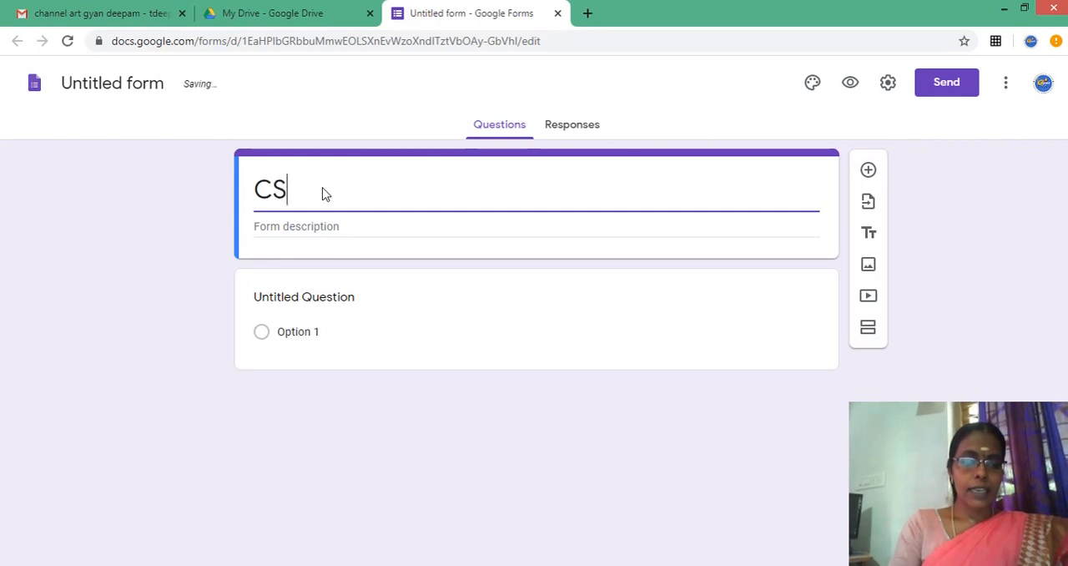
text( sess)
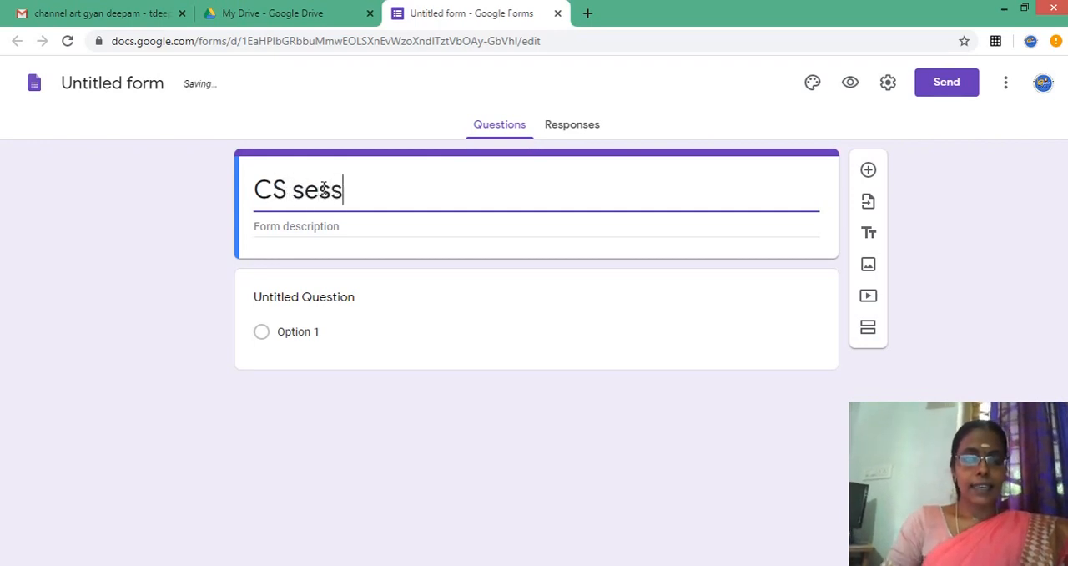
text(ion )
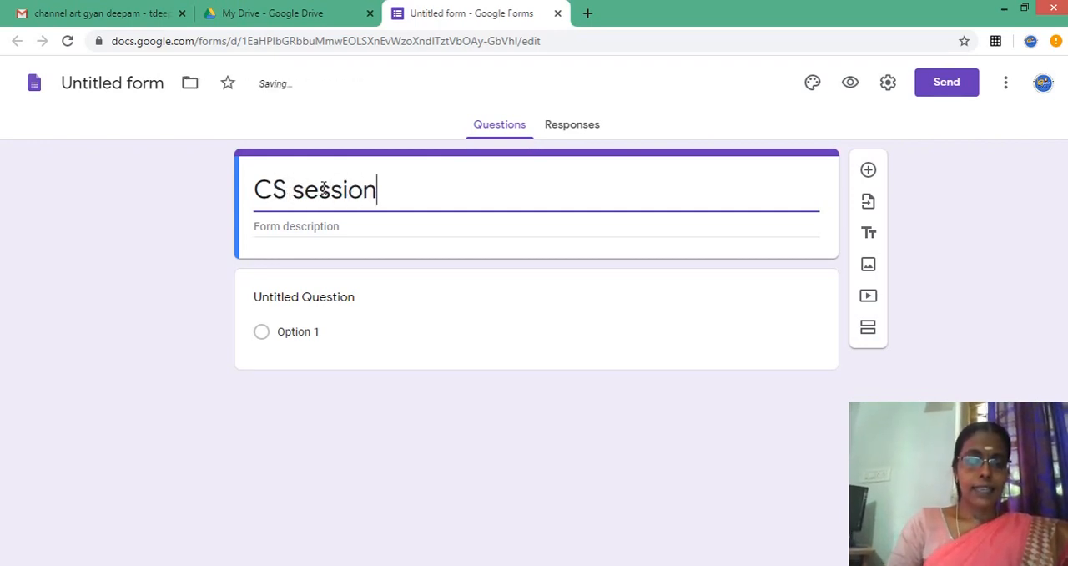
text(Re)
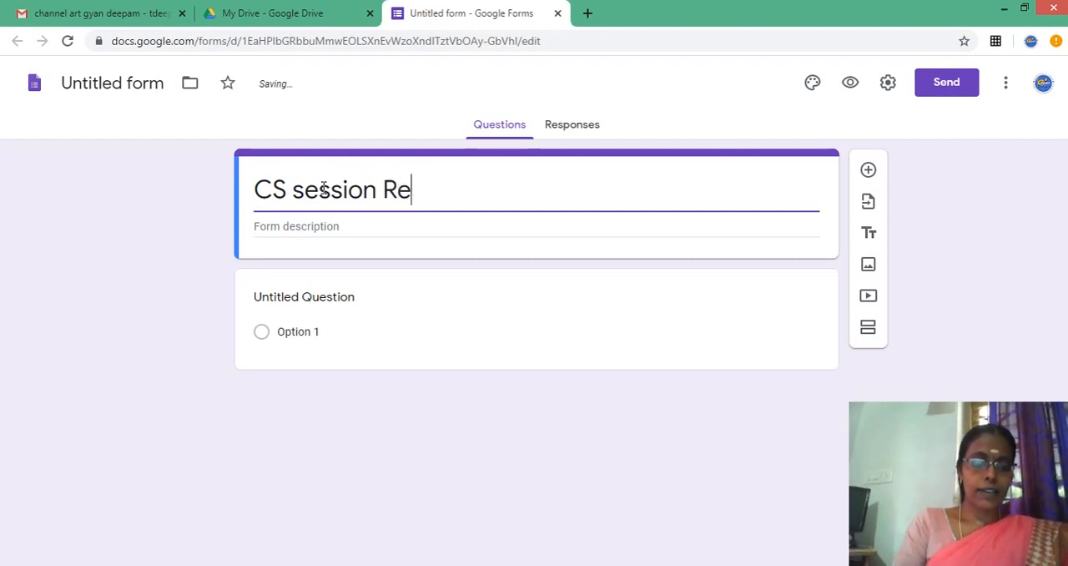
text(vision )
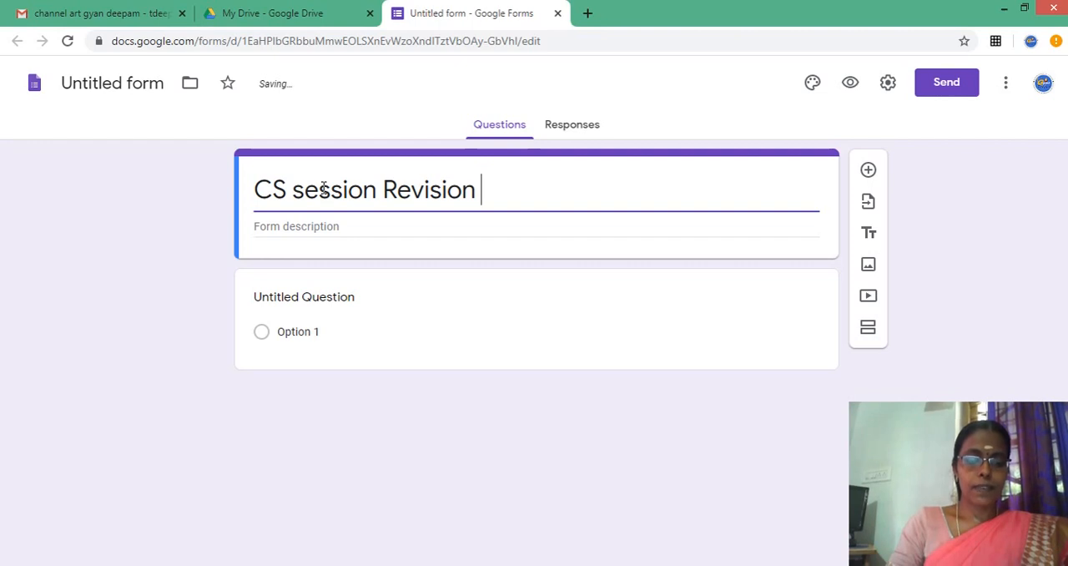
text(Quest)
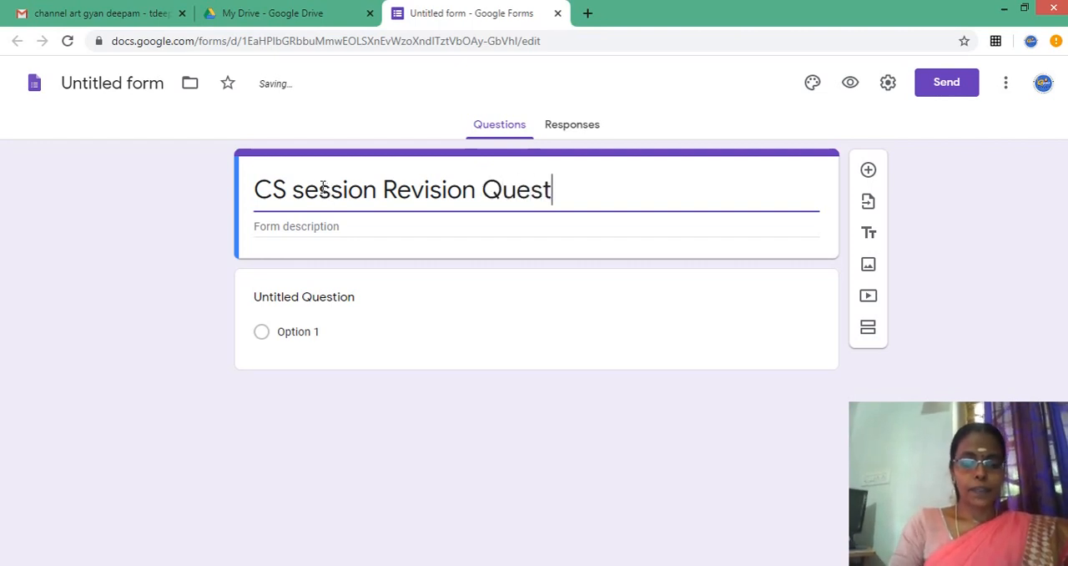
text(ions)
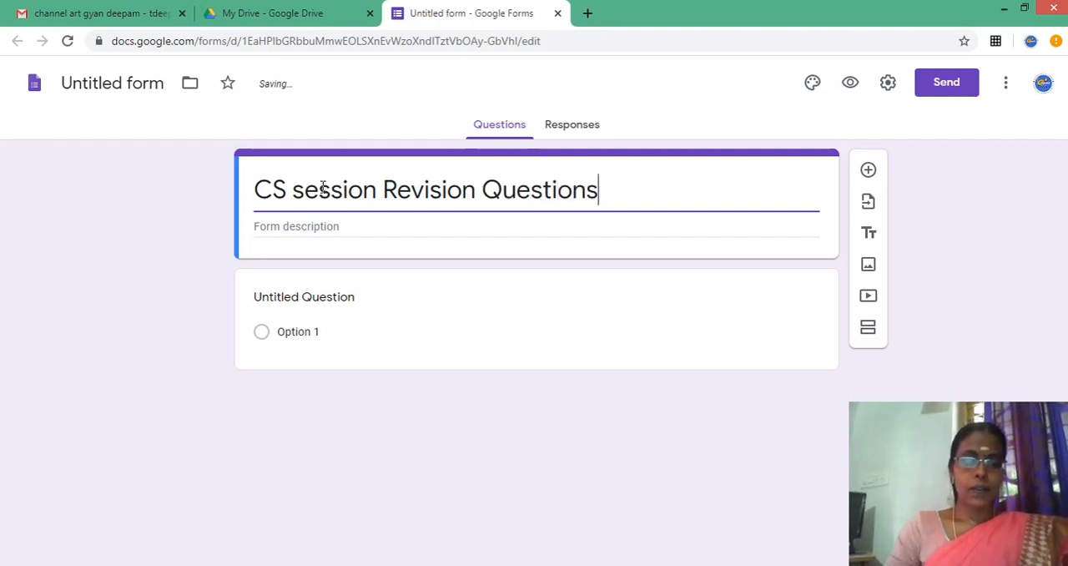
- Enter the form description "Attend all the questions.choices are not available", followed by a line break
click(257, 227)
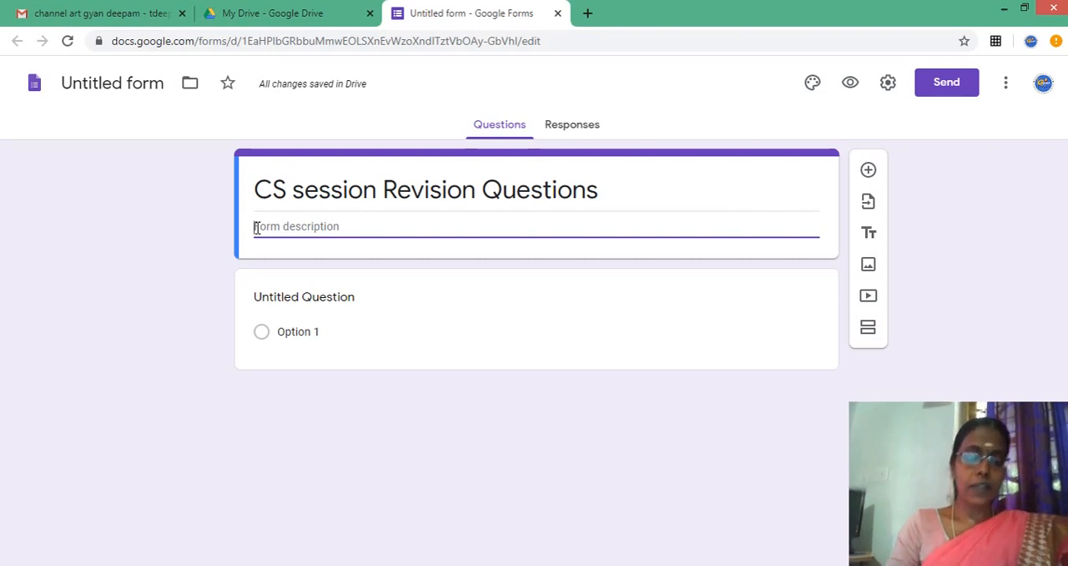
text(Atten)
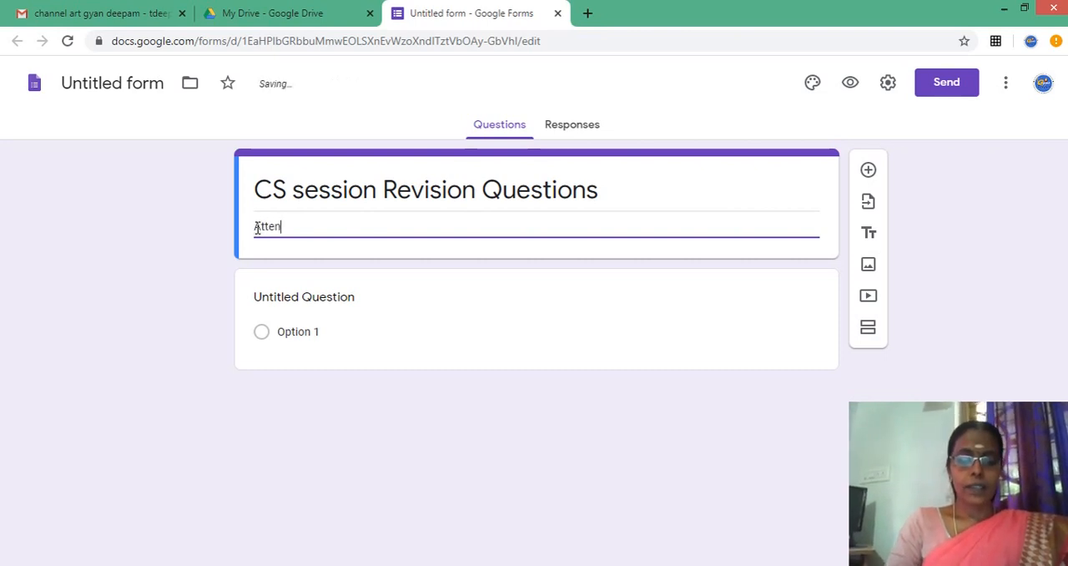
text(d all)
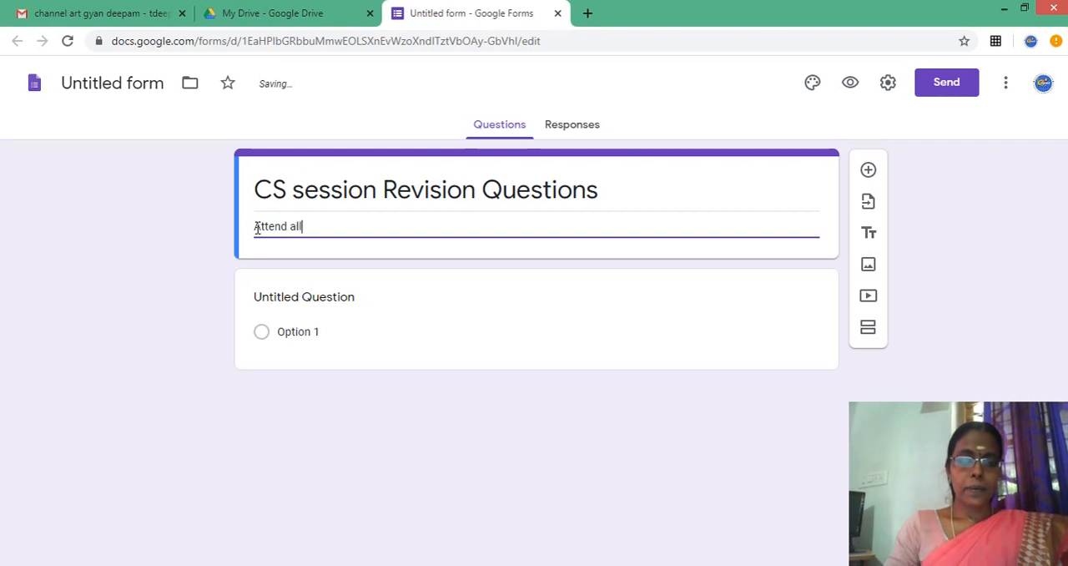
text( the )
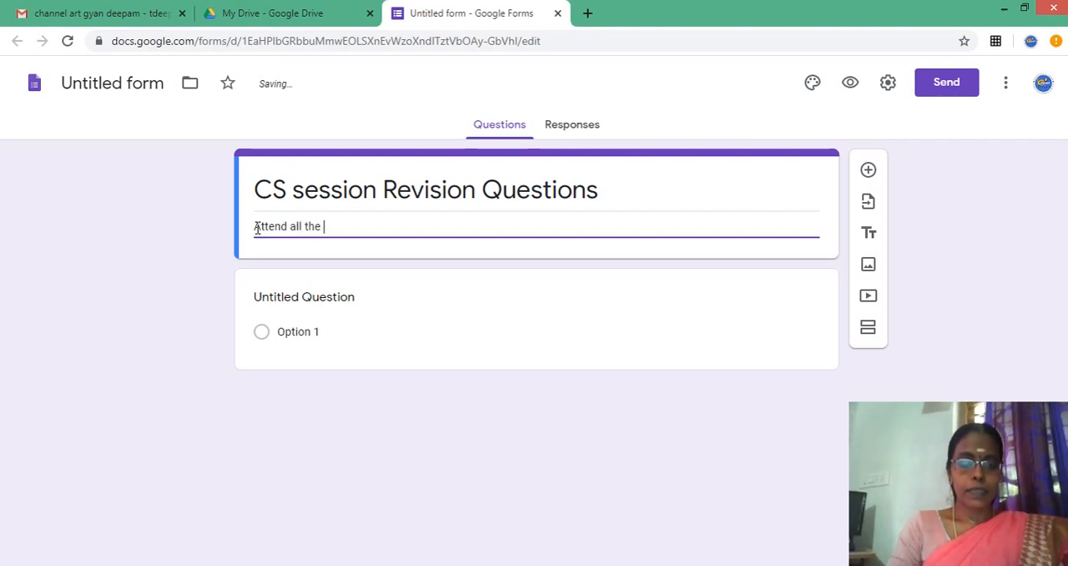
text(ques)
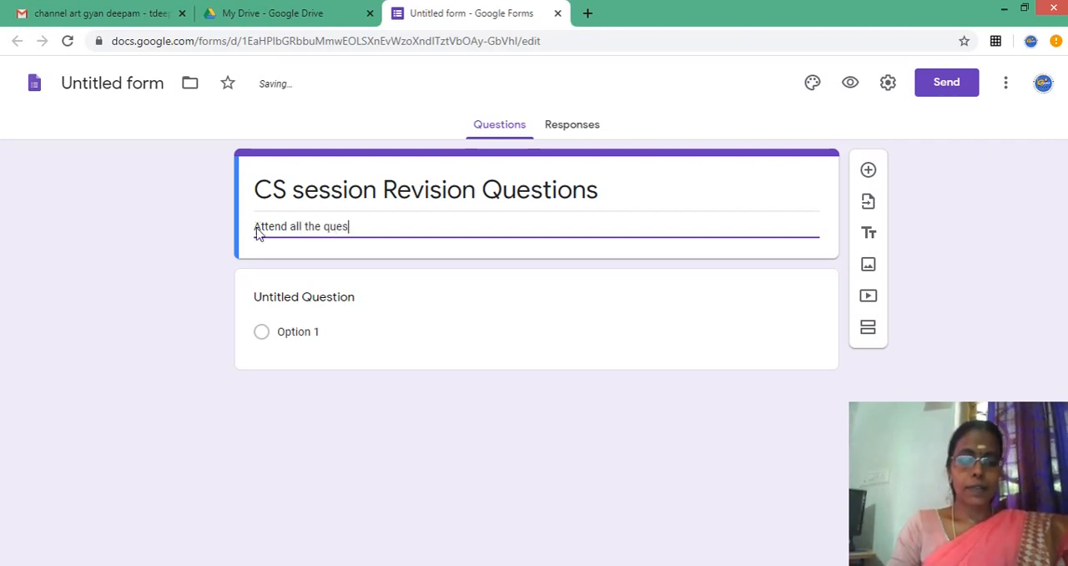
text(tions)
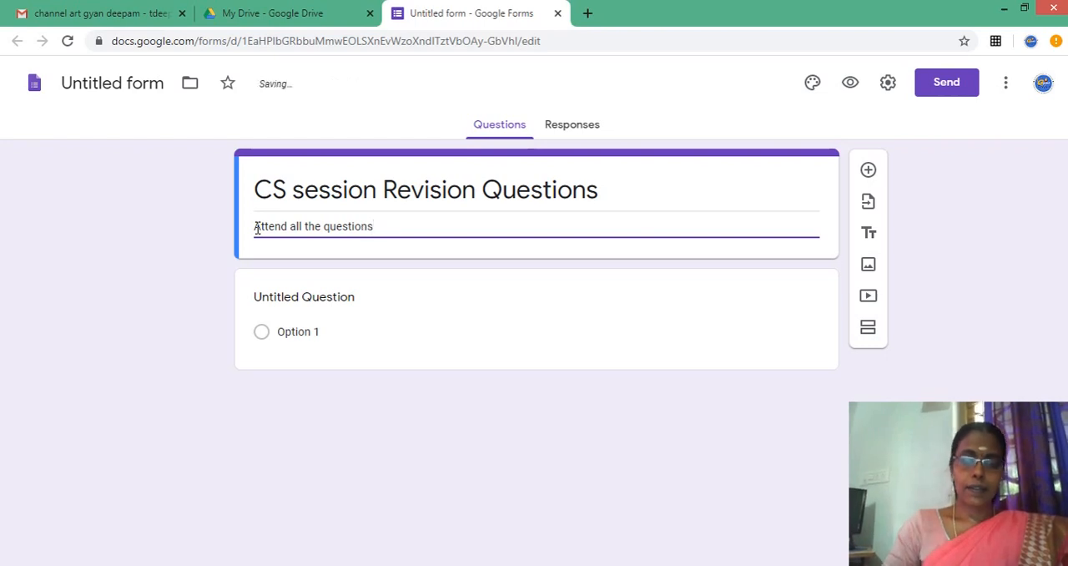
text(.ch)
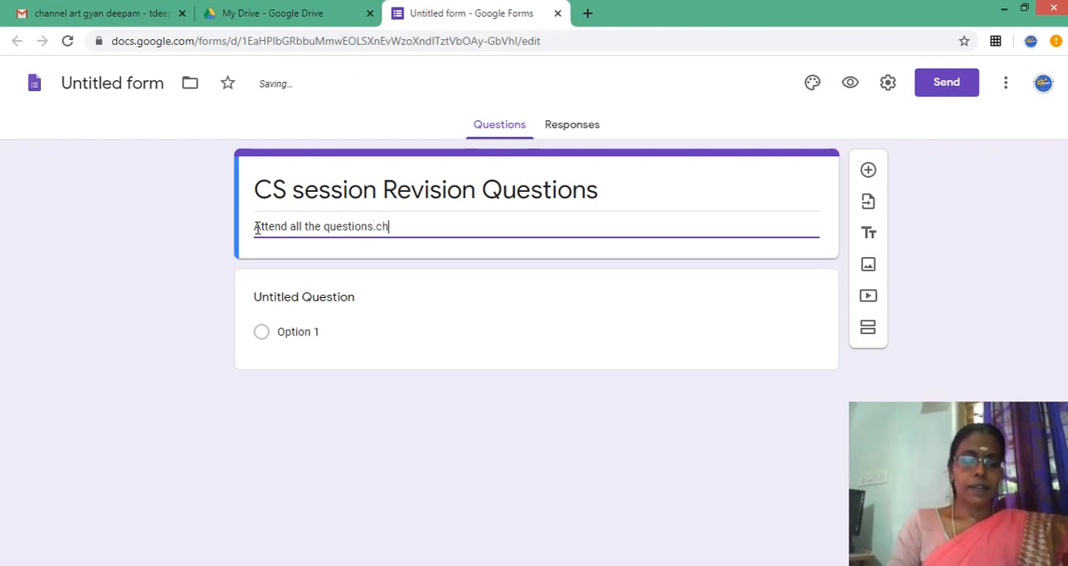
text(oice )
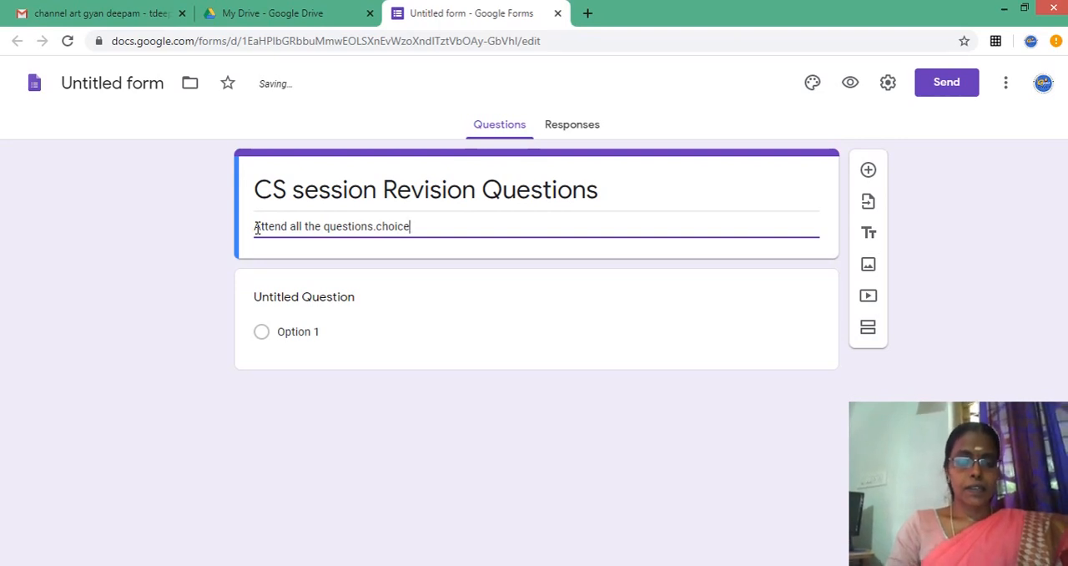
text(s are )
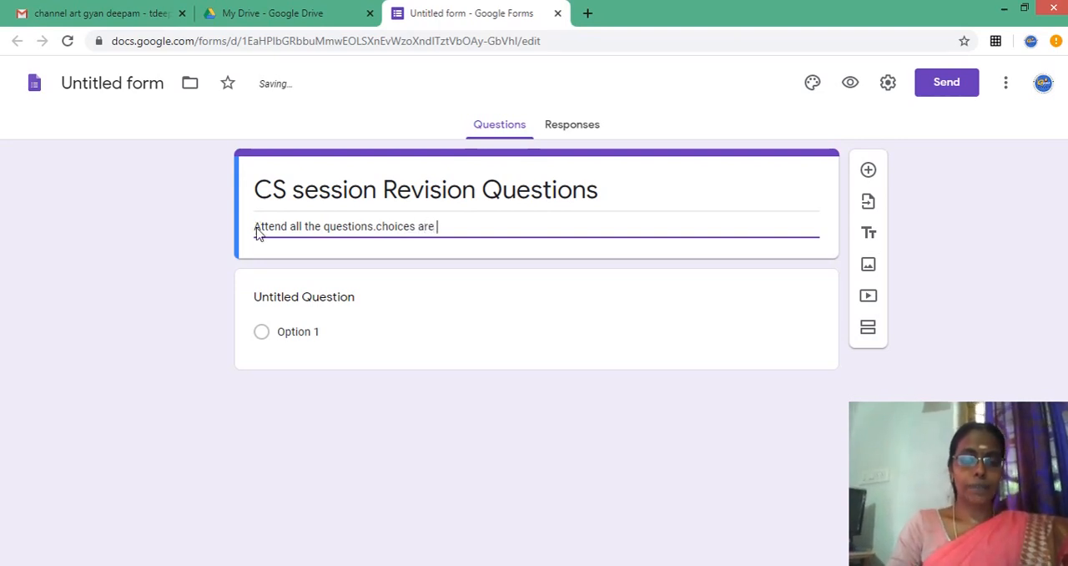
text(not a)
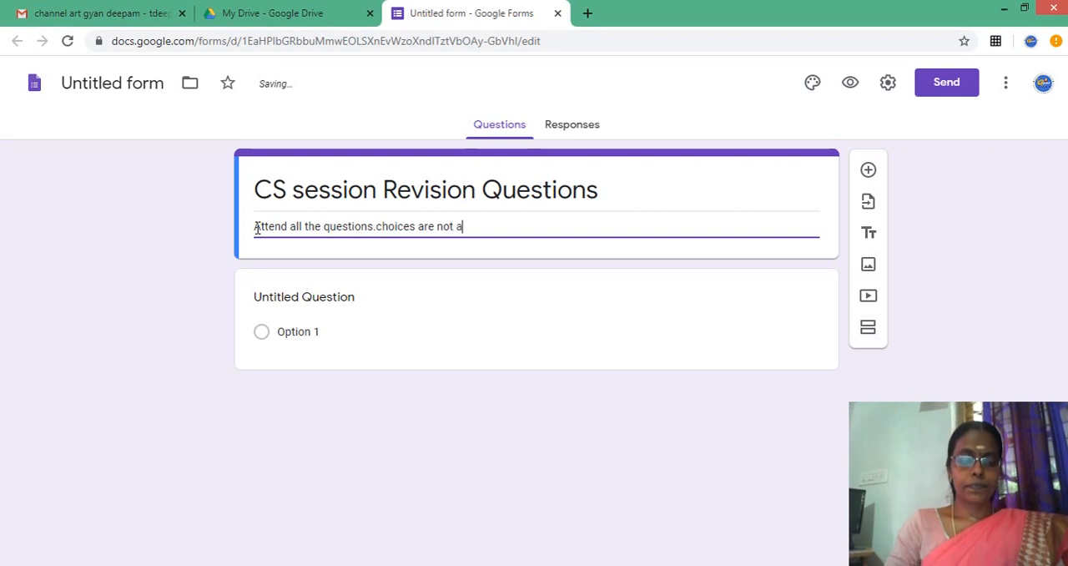
text(vailable)
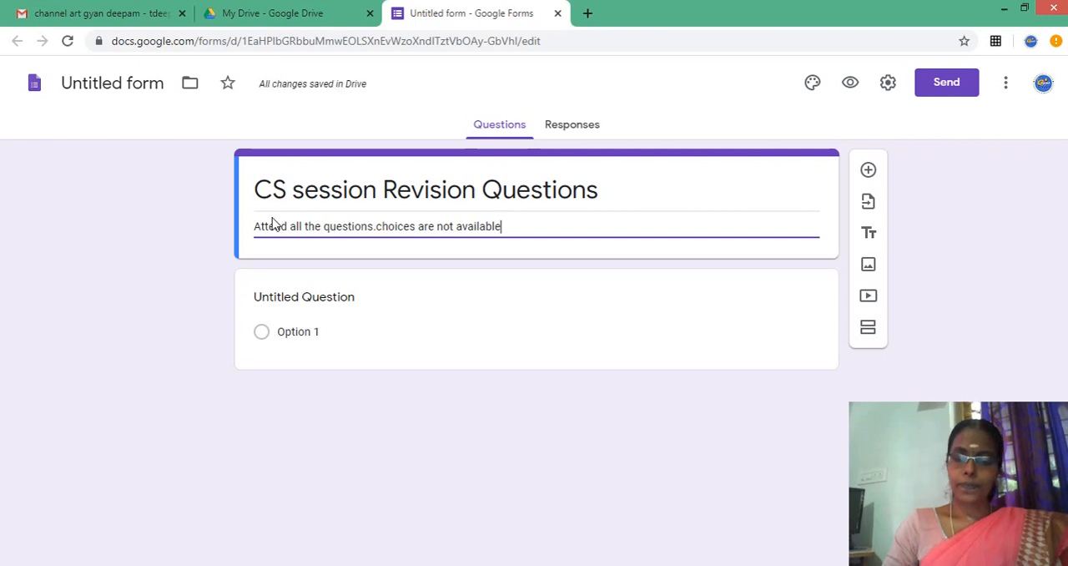
key(Return)
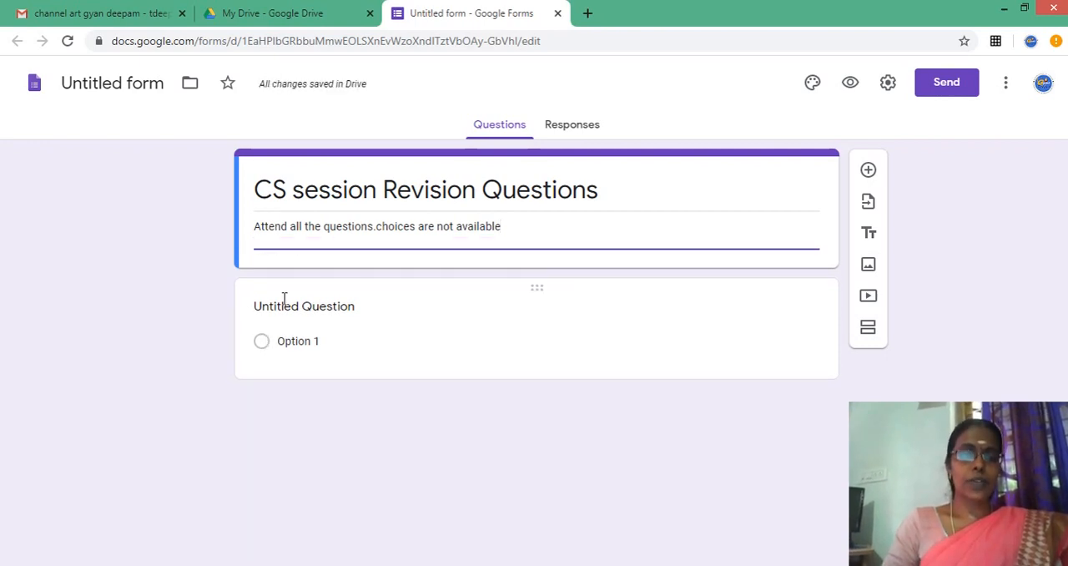
- Set the first question's text to "What is Python?" and check the available question types, keeping Multiple choice
click(284, 307)
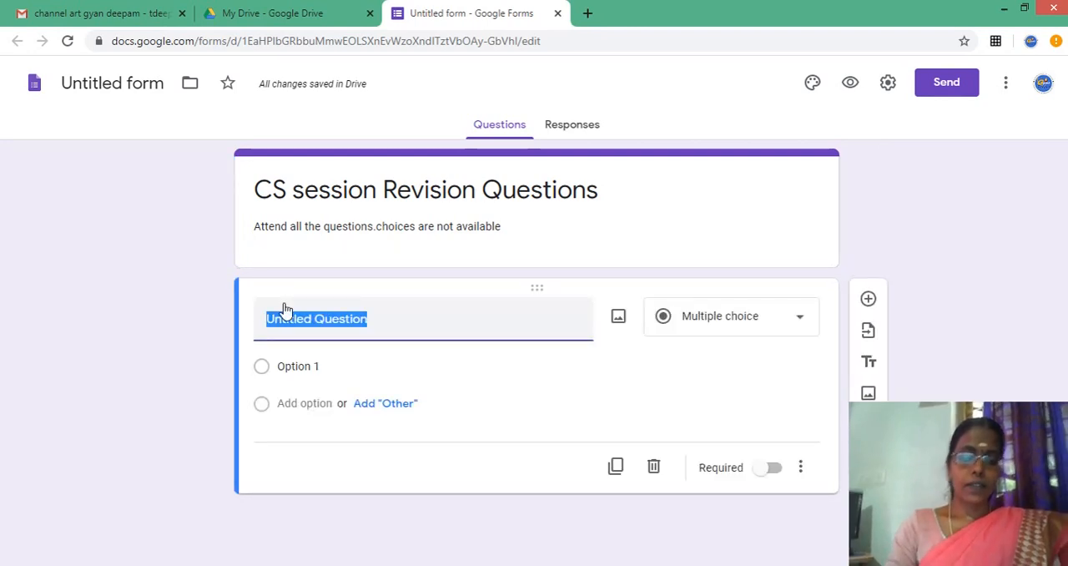
text(what)
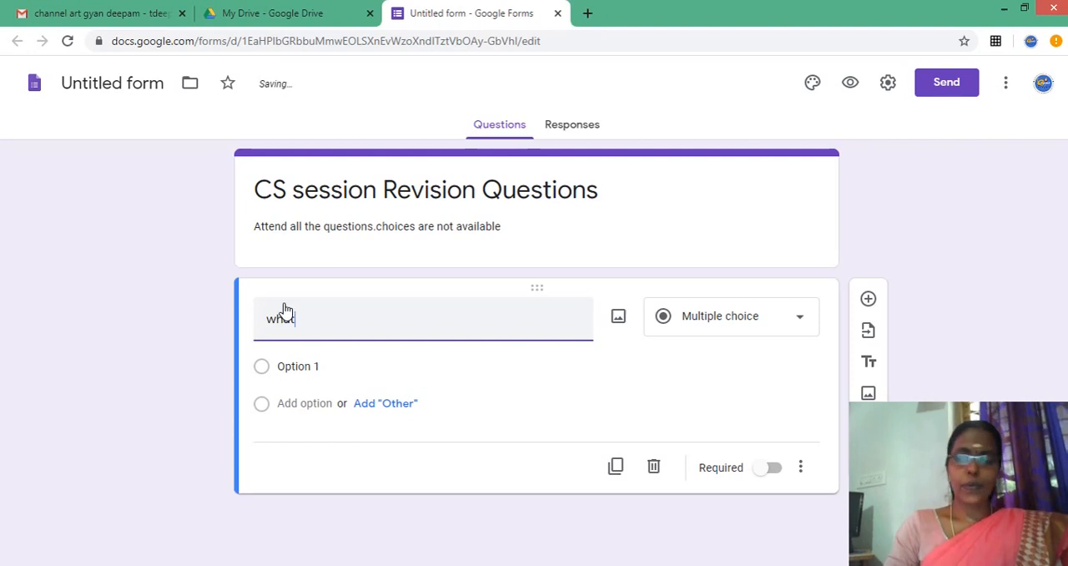
key(BackSpace)
key(BackSpace)
key(BackSpace)
key(BackSpace)
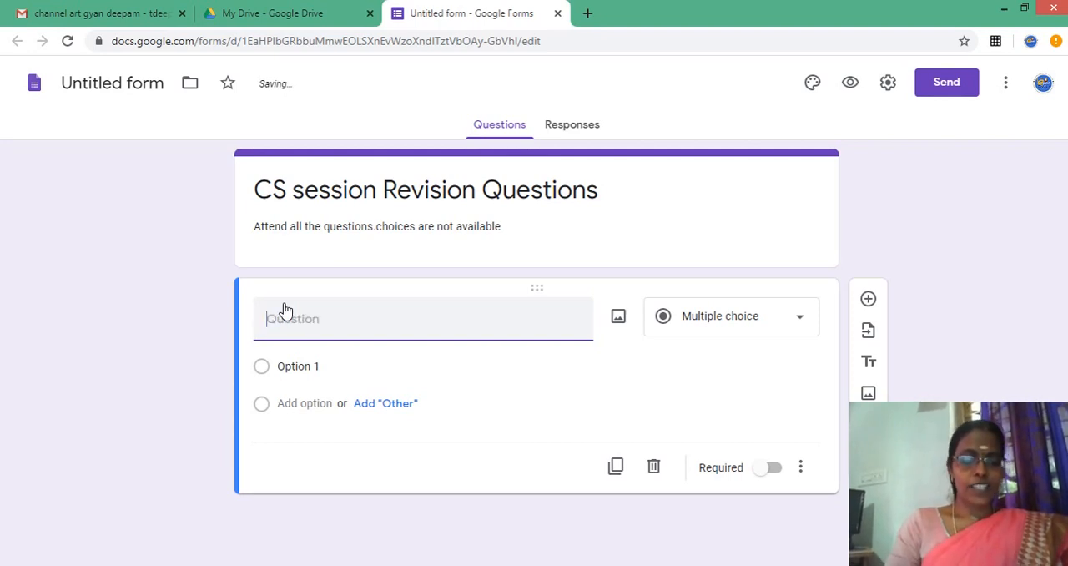
text(What i)
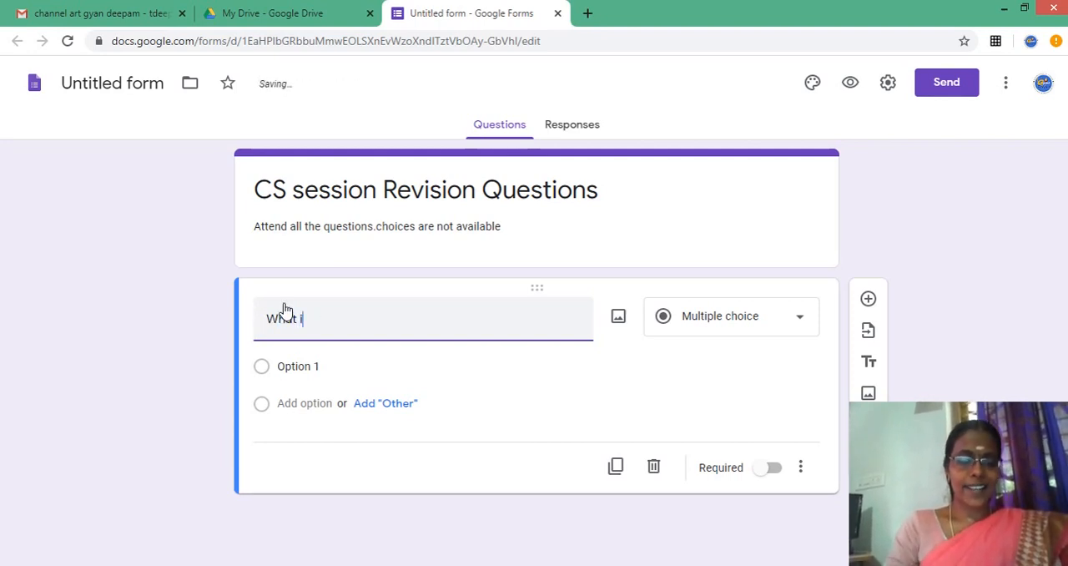
text(s Pyr)
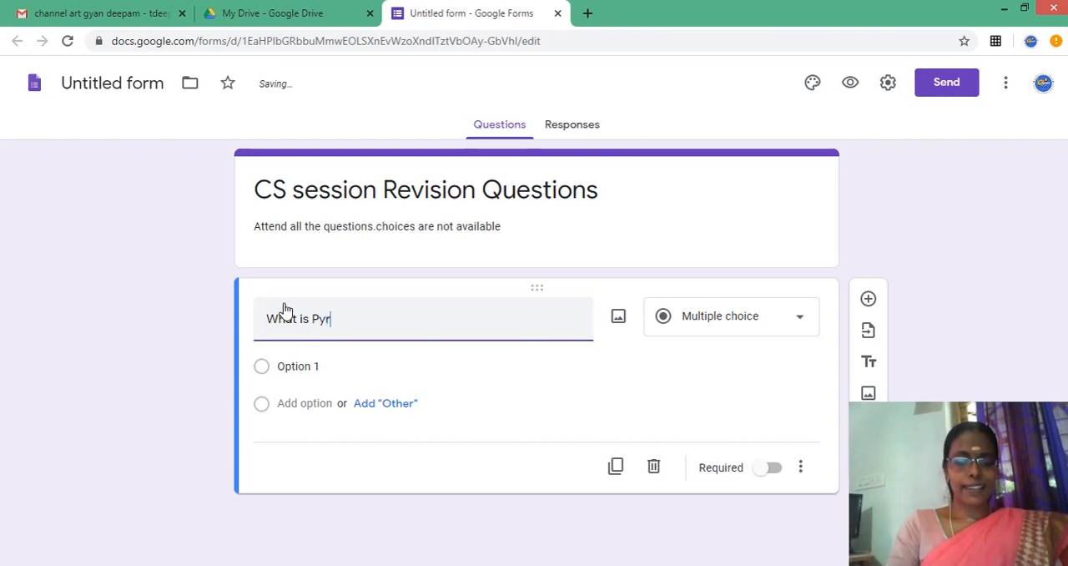
key(BackSpace)
text(th)
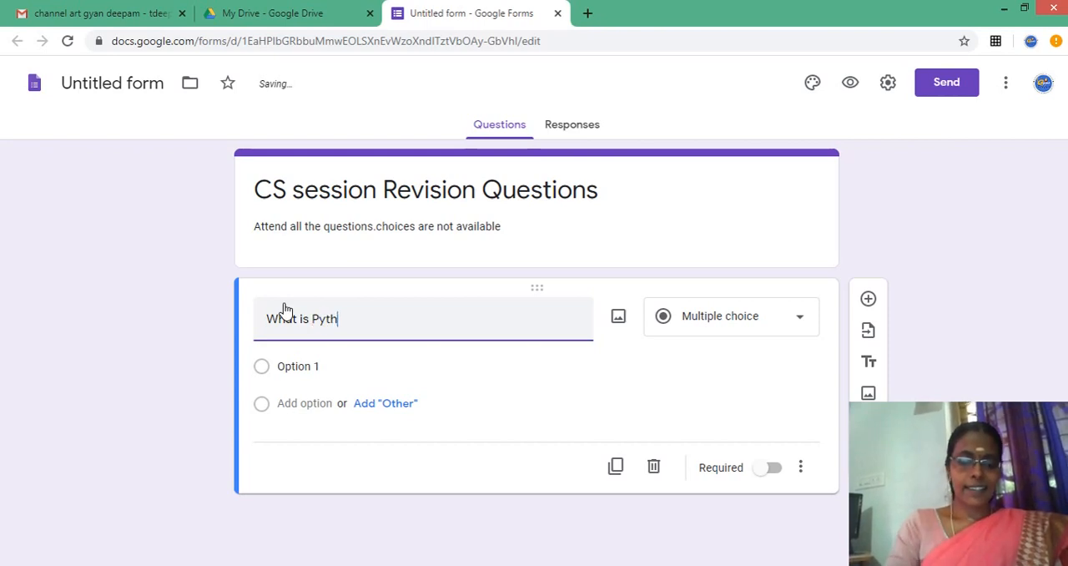
text(on?)
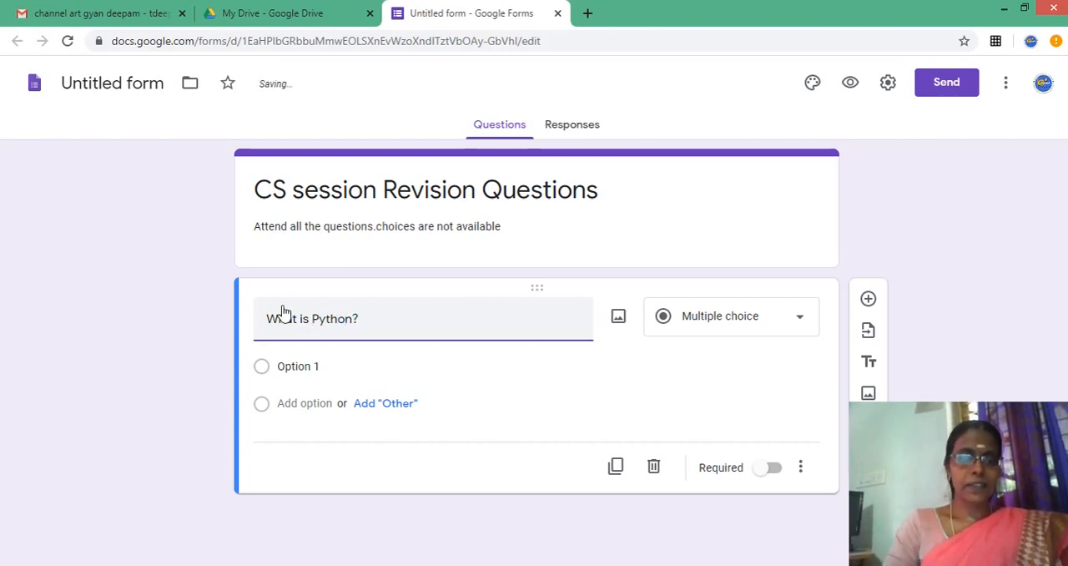
click(798, 332)
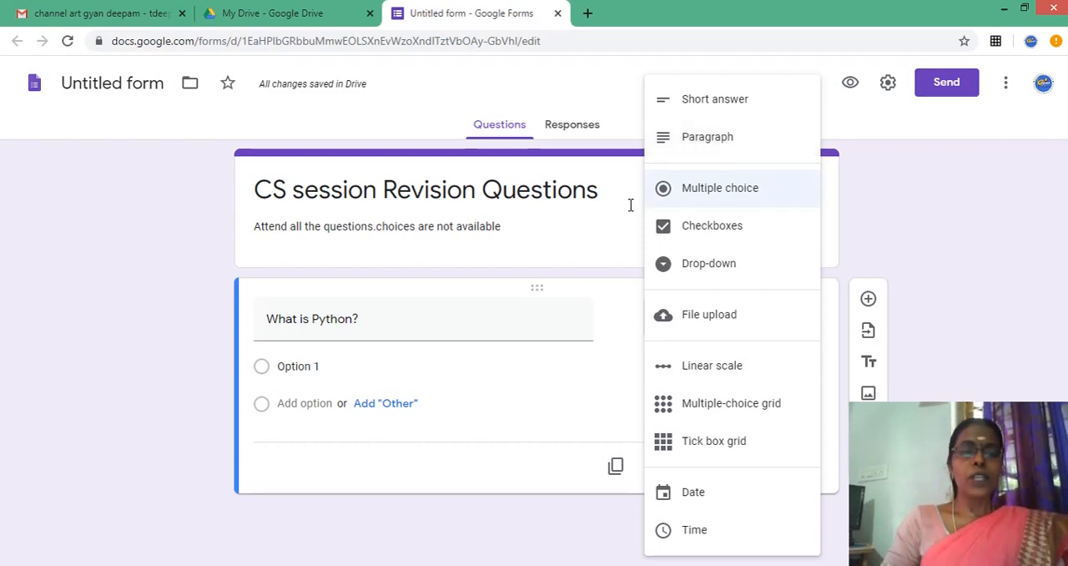
click(581, 324)
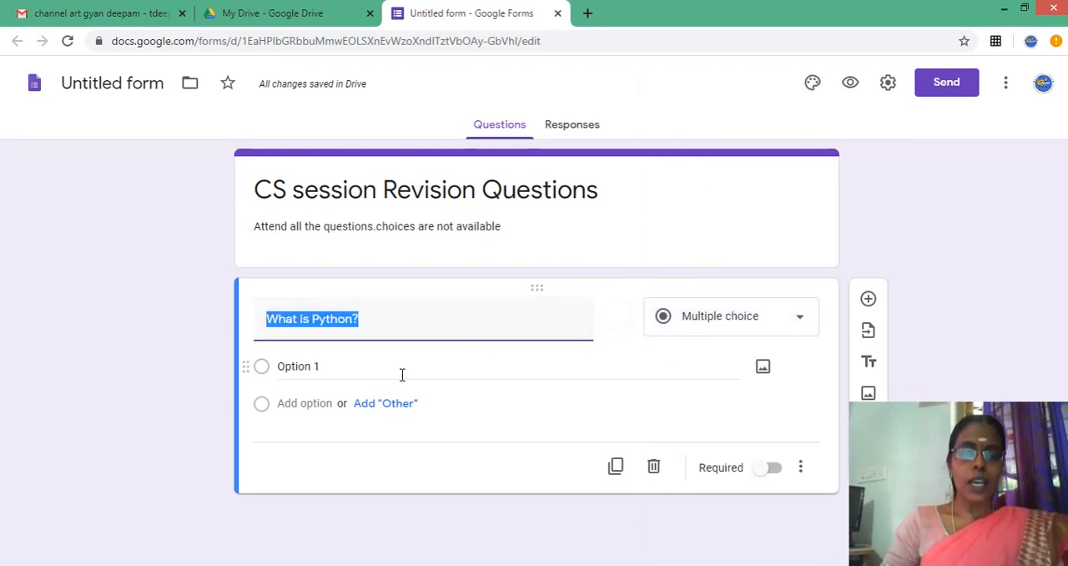
- Replace the first answer option of the "What is Python?" question with "Its a Game"
click(337, 368)
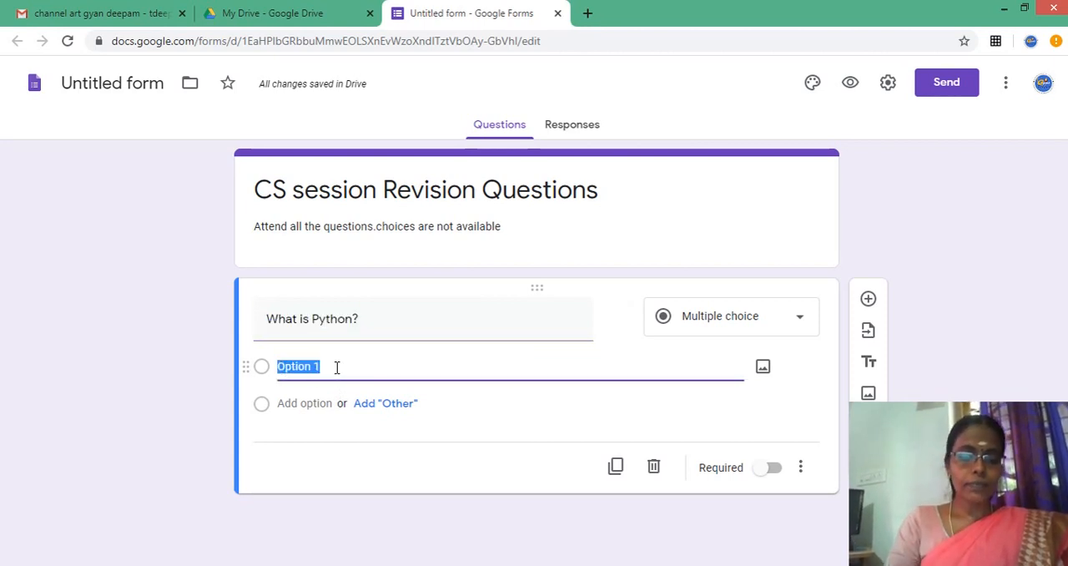
text(P)
key(BackSpace)
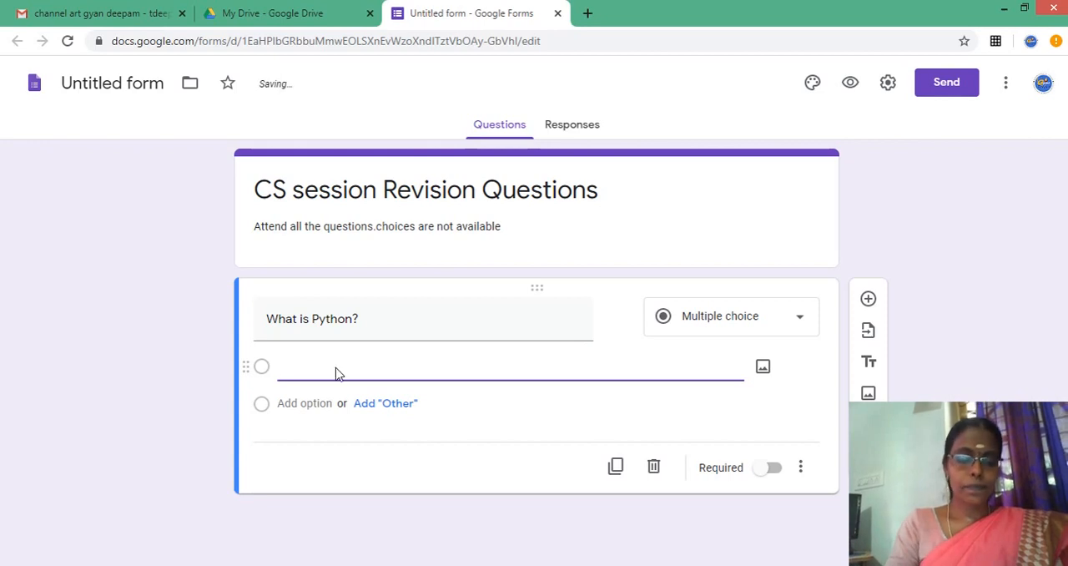
text(Its a)
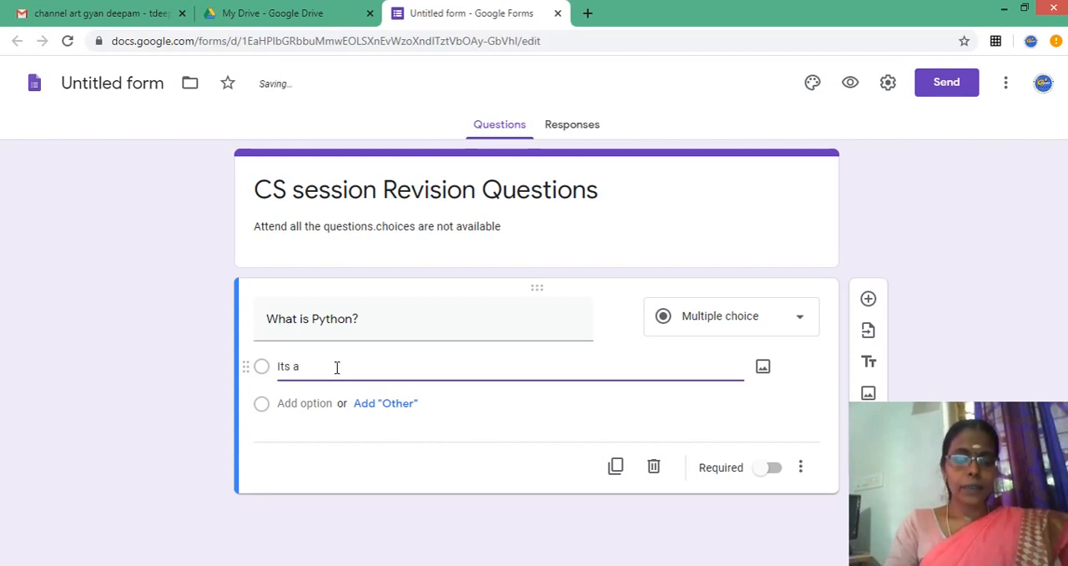
text( Gen)
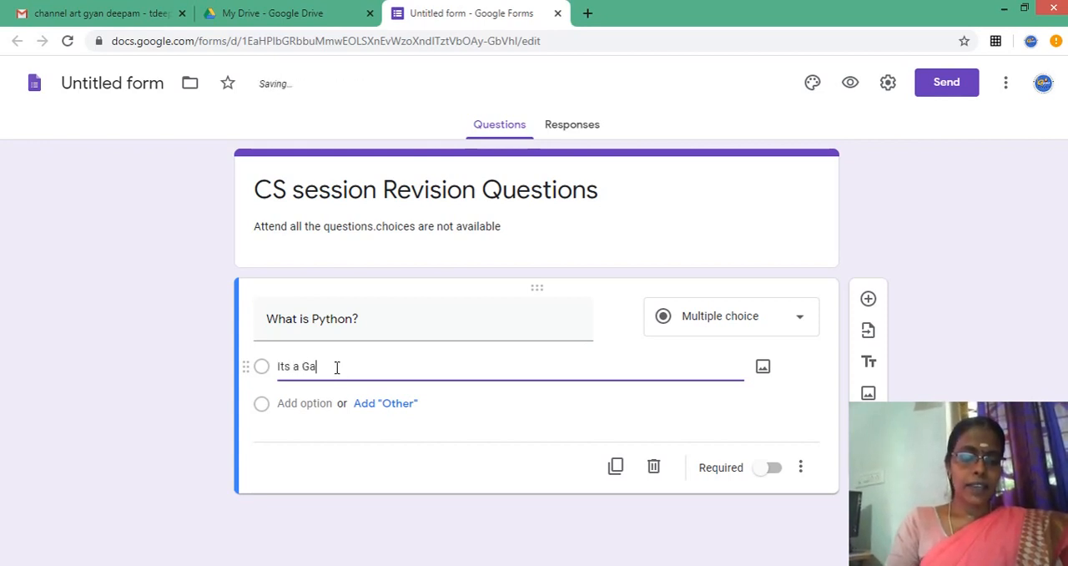
key(BackSpace)
key(BackSpace)
text(ame)
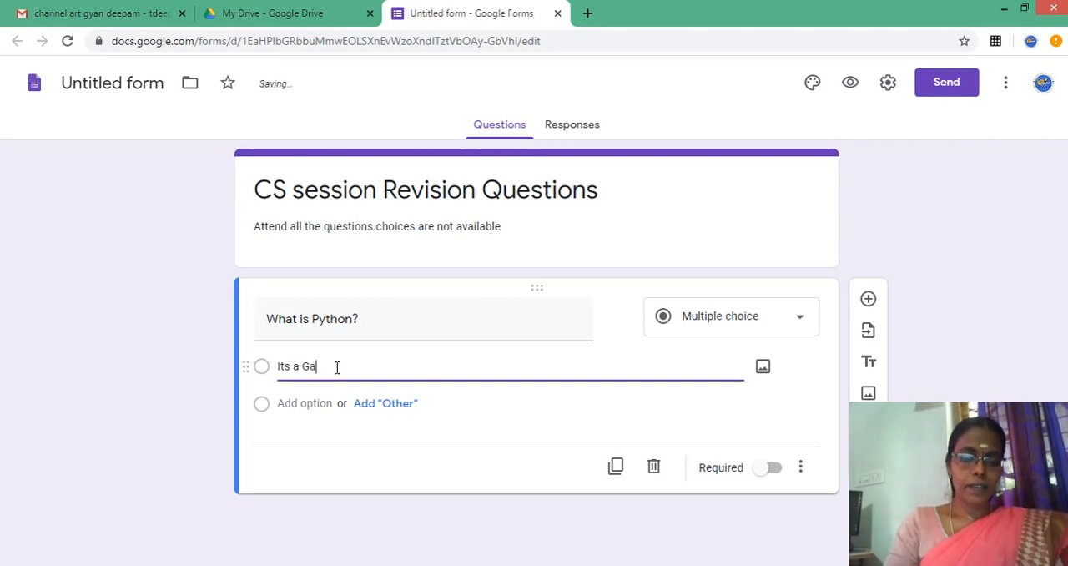
- Add "Programming Language" as the second answer option of the "What is Python?" question
key(Return)
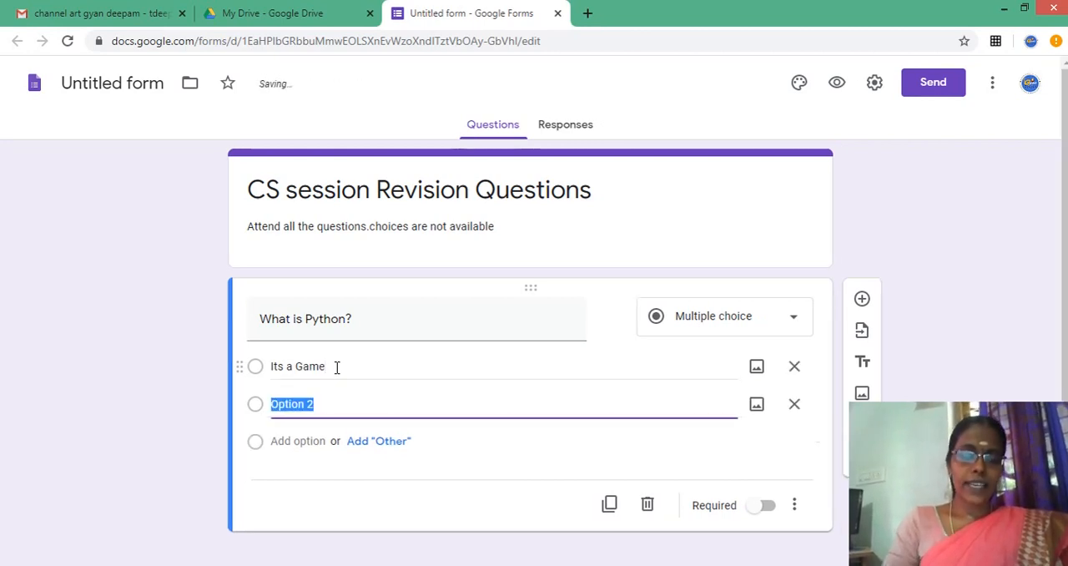
text(Pro)
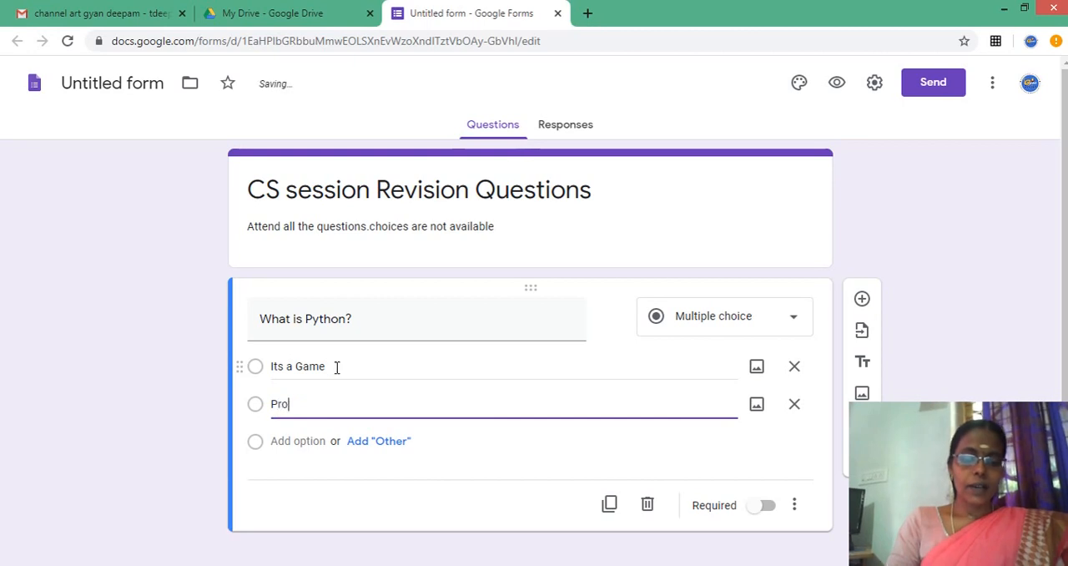
text(grammin)
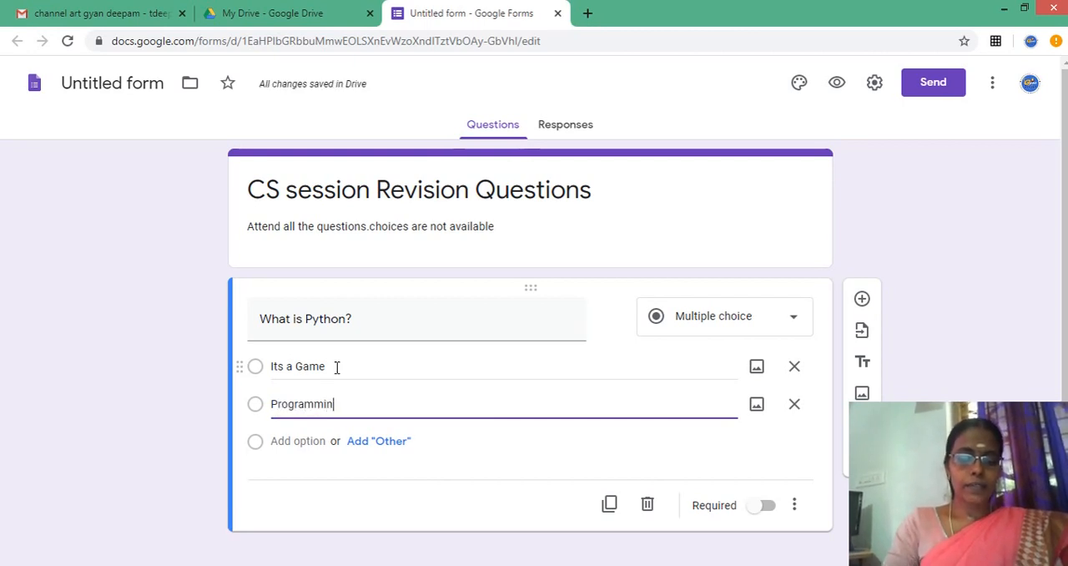
text(g La)
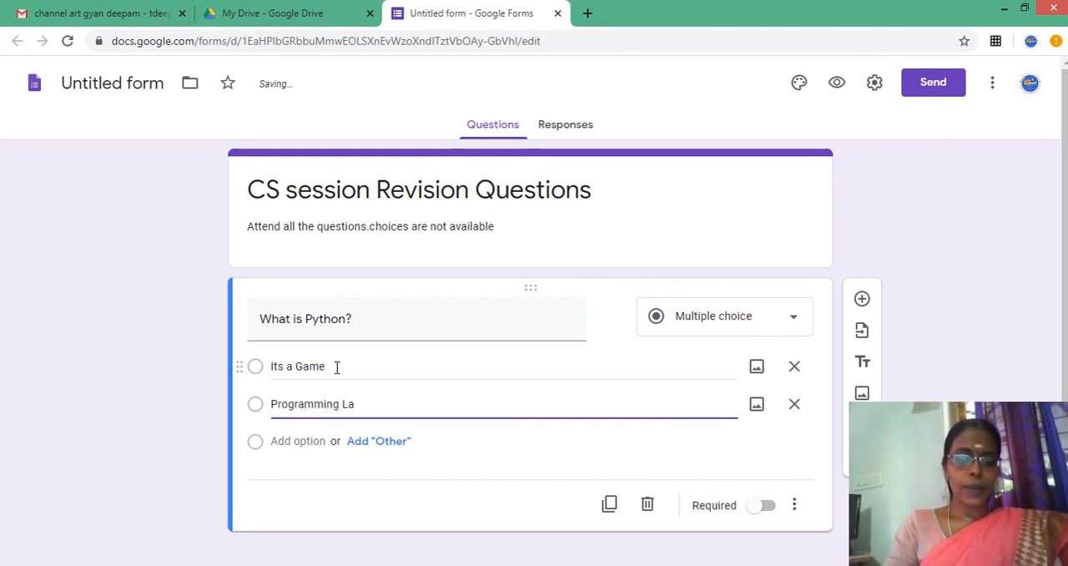
text(nguage)
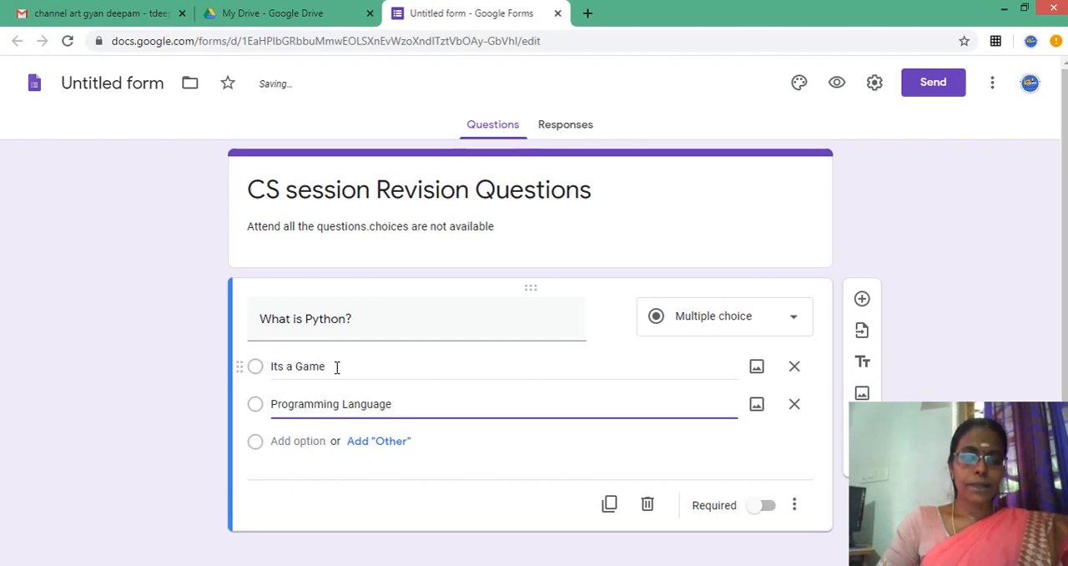
- Add "hardware" as the third answer option of the Python question, followed by an "Other" option
key(Return)
text(ha)
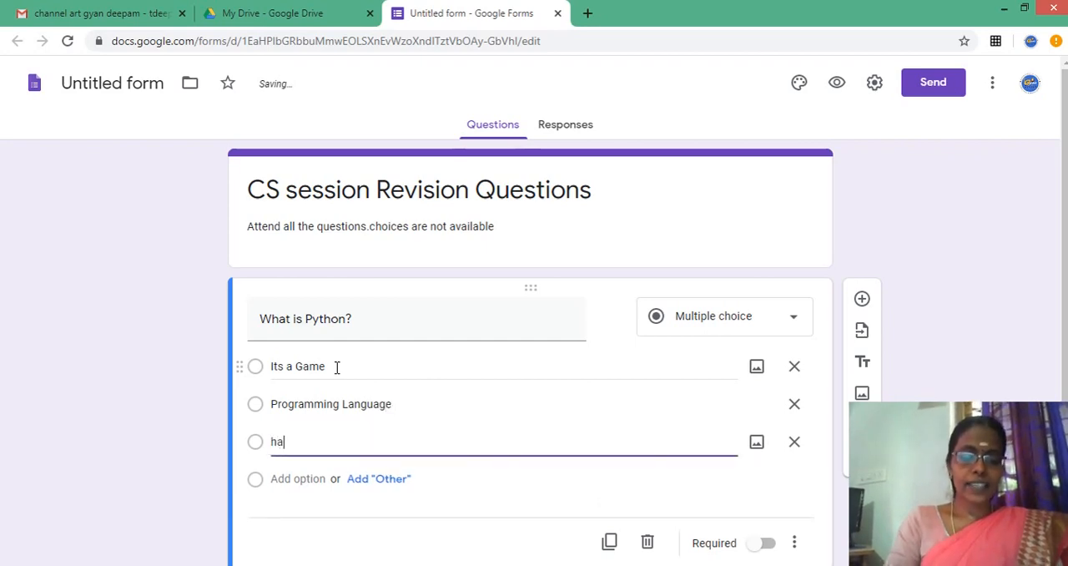
text(rdware)
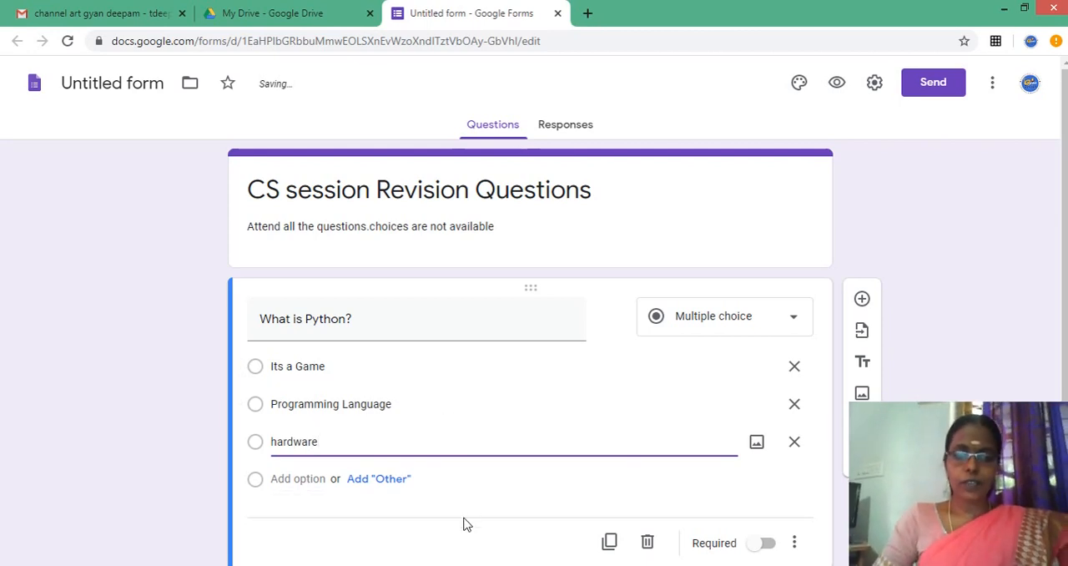
click(459, 472)
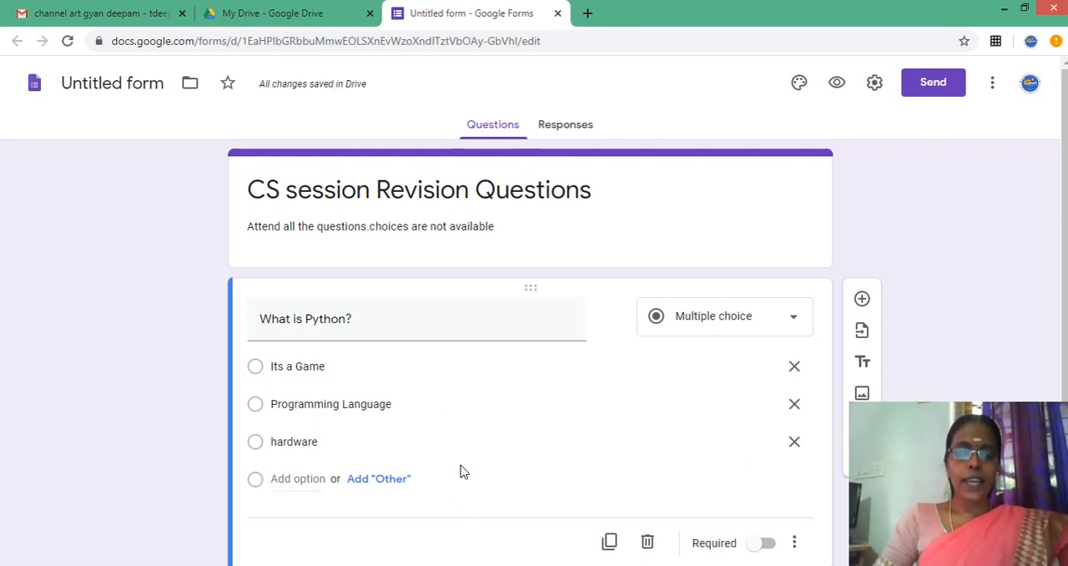
click(383, 480)
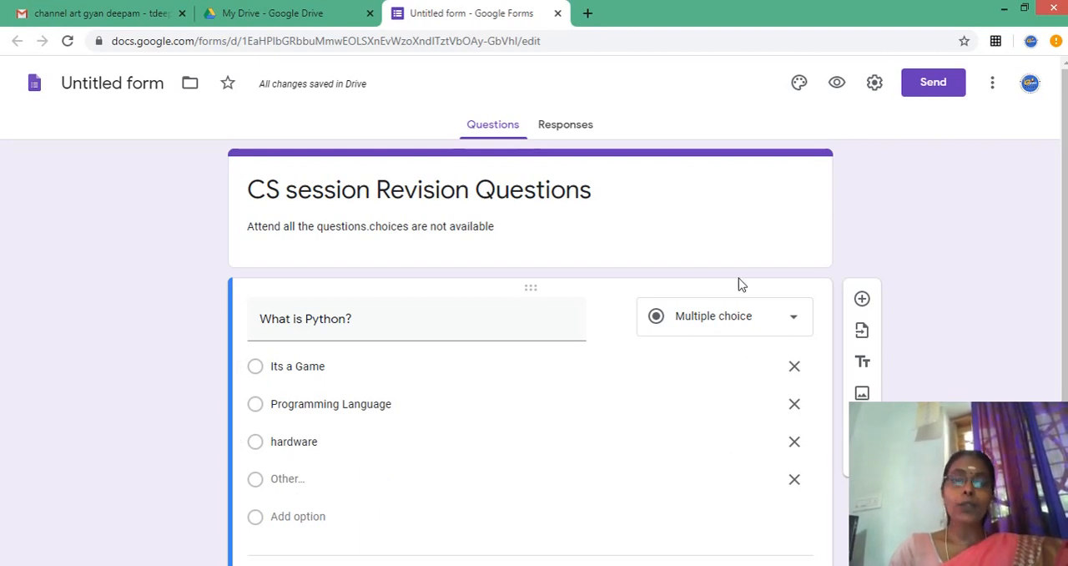
- Add a new multiple-choice question below the Python one with the text "What is Machine language?"
click(863, 300)
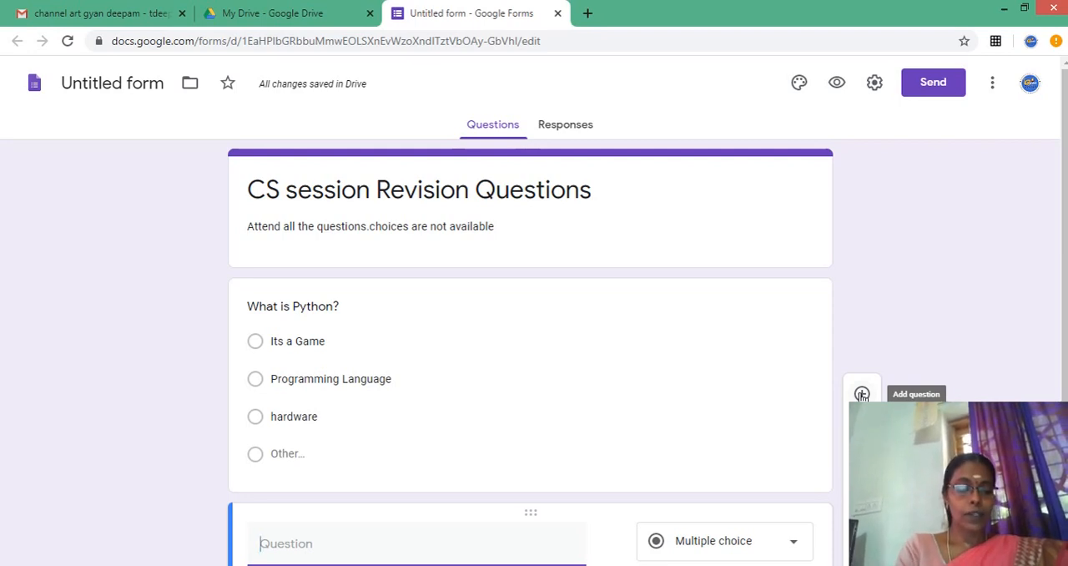
text(What )
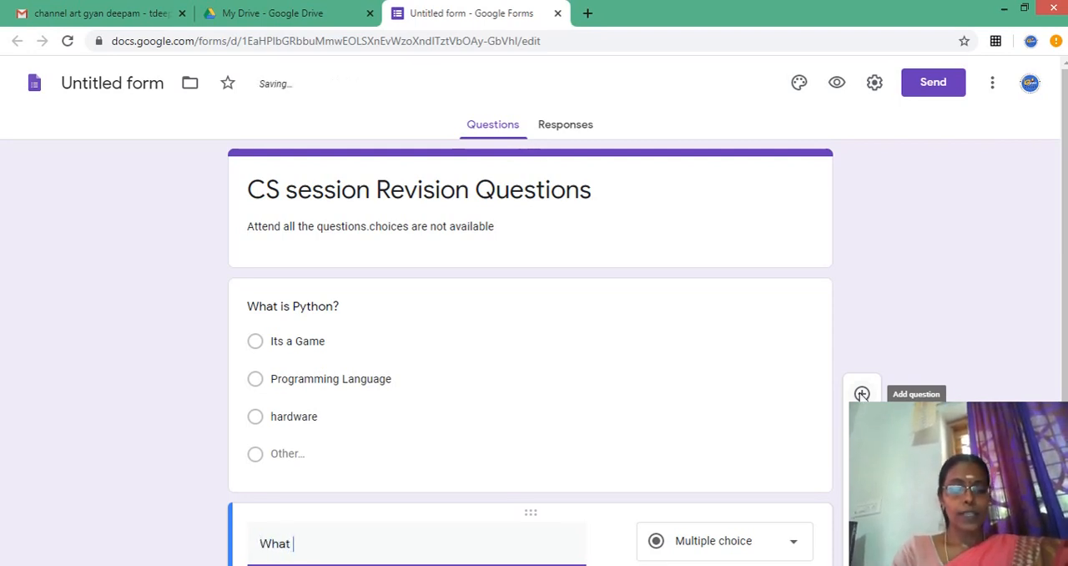
text(is Mac)
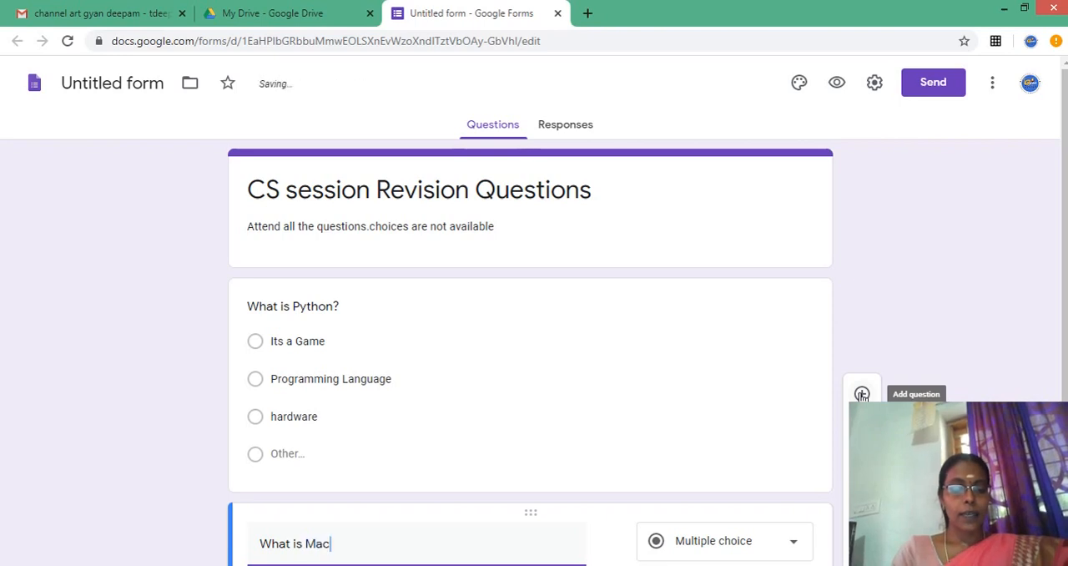
text(hine la)
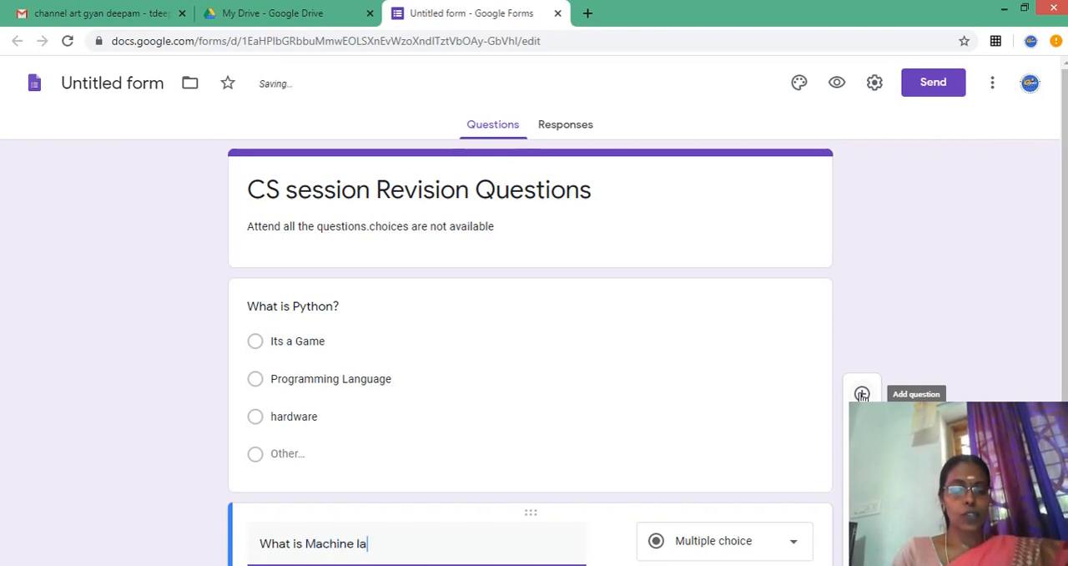
text(nguag)
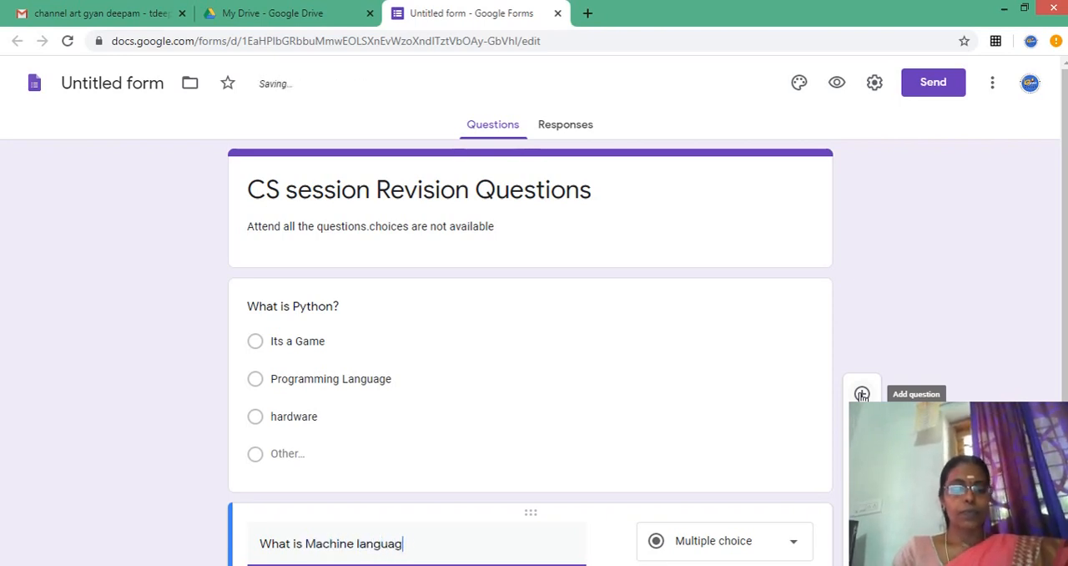
text(e)
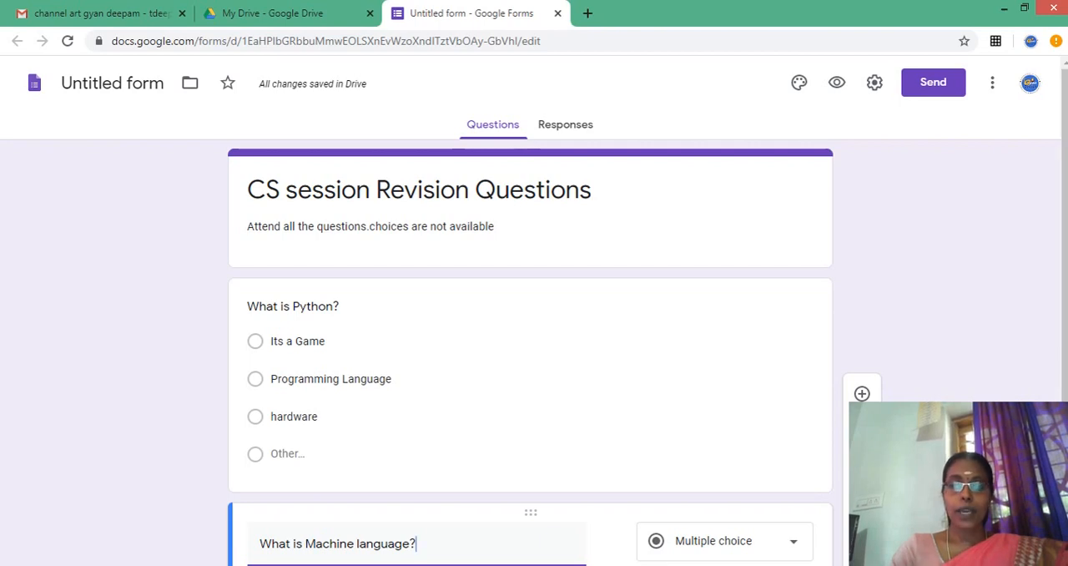
- Replace the first answer option of the "What is Machine language?" question with "consists of bits"
scroll(531, 351, down, 3)
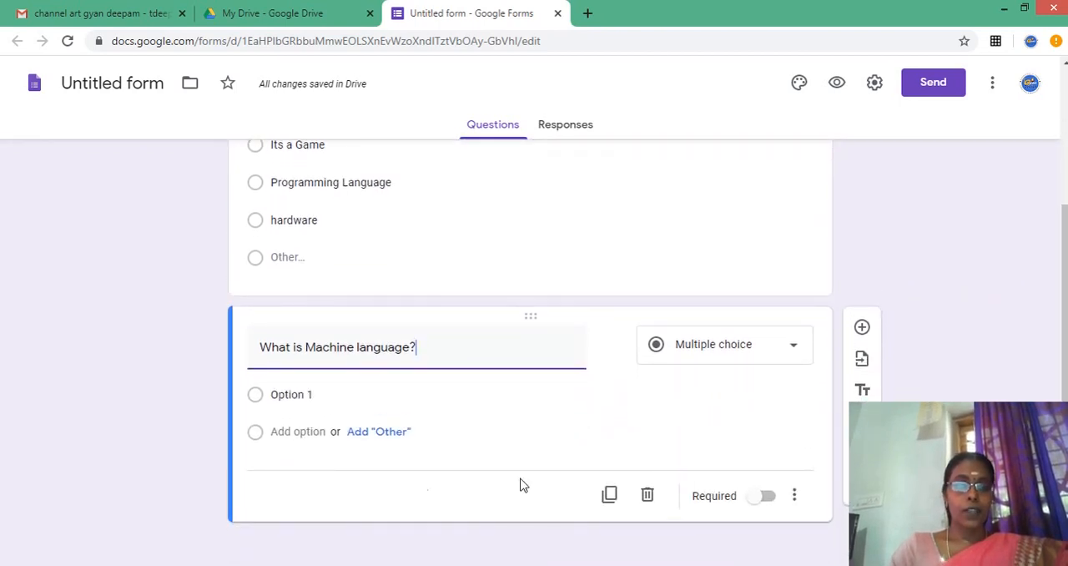
click(330, 394)
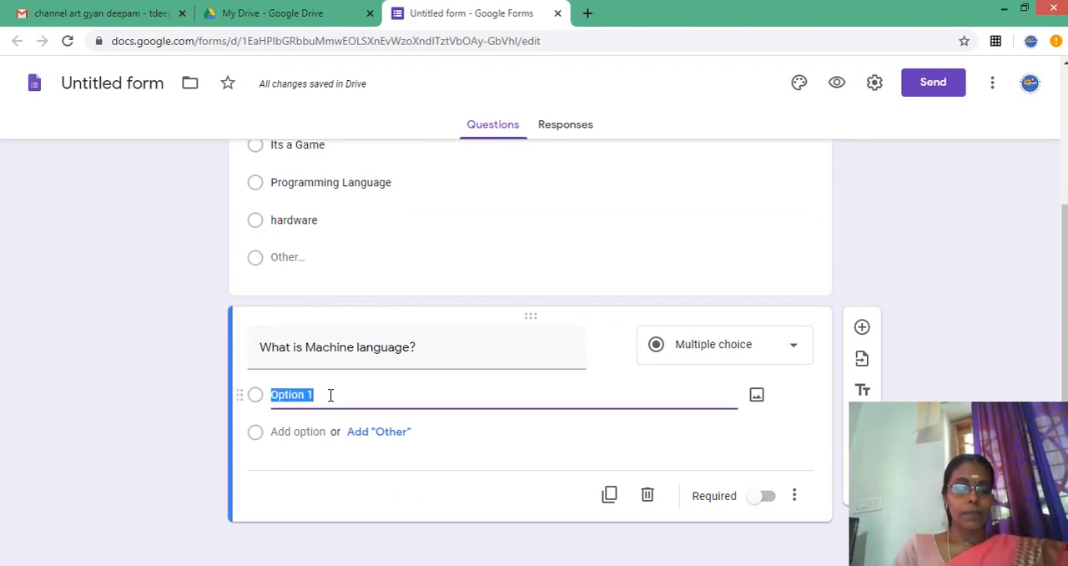
text(con)
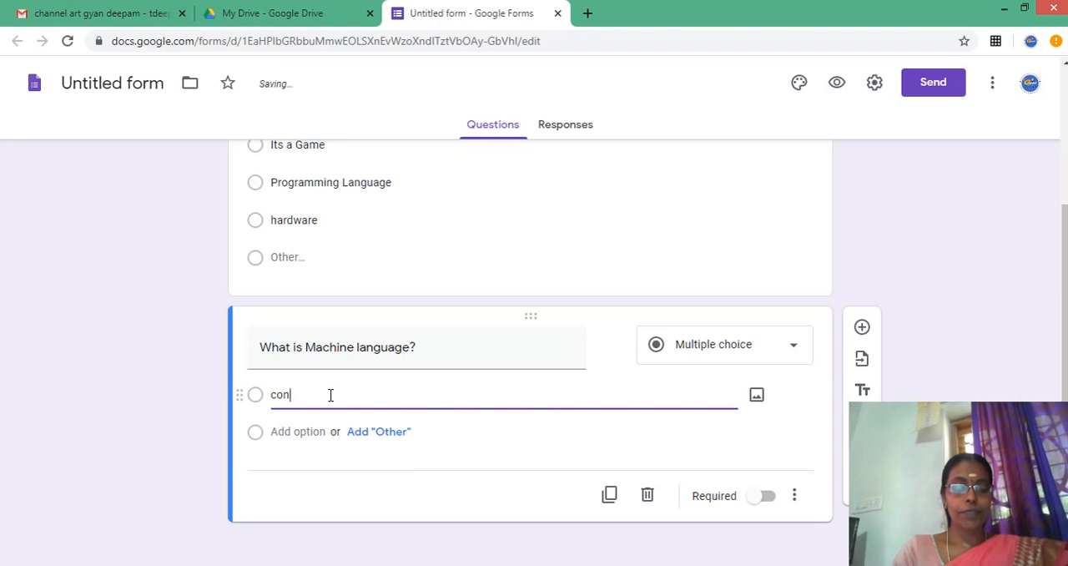
text(sis)
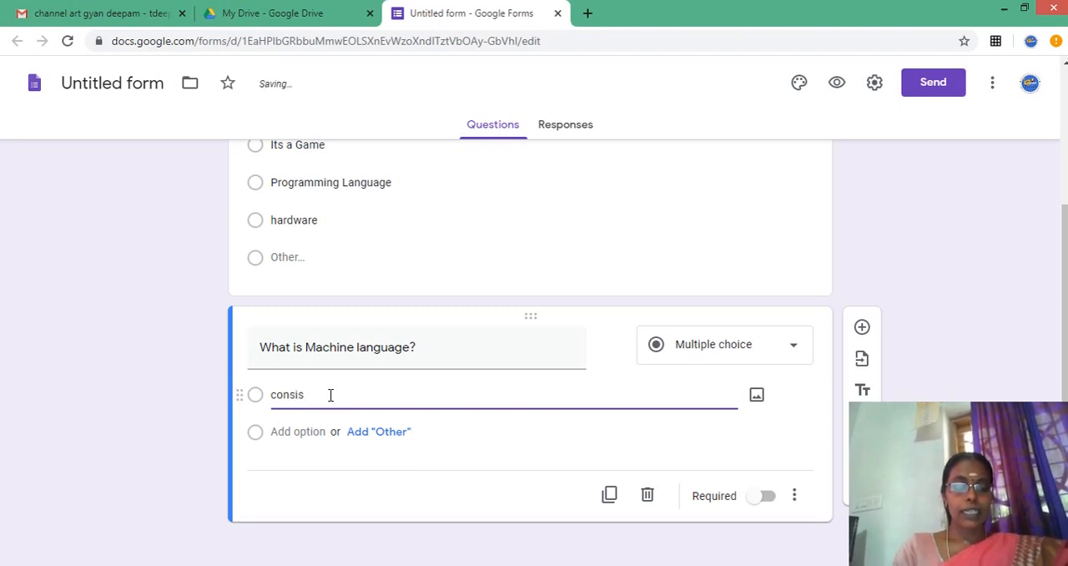
text(ts of bits)
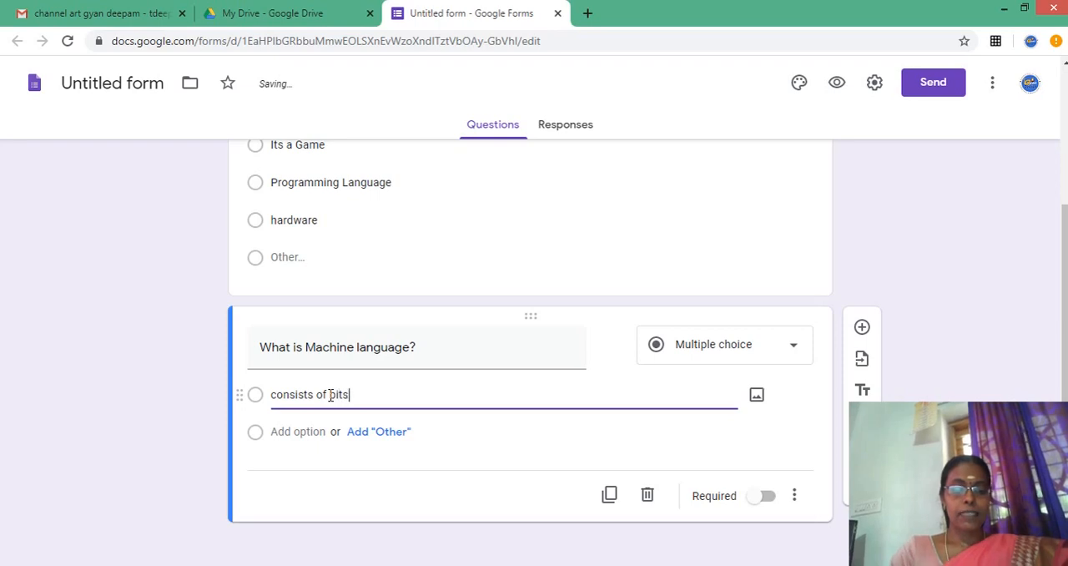
- Add "Like english" as the machine language question's second option, followed by a third option with its default text and an "Other" option
key(Return)
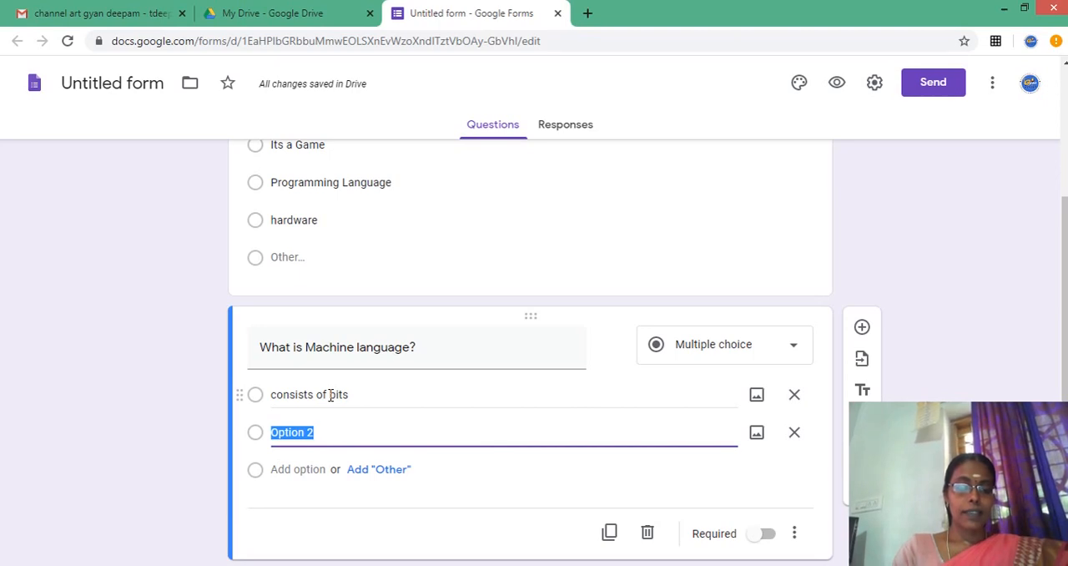
text(Like )
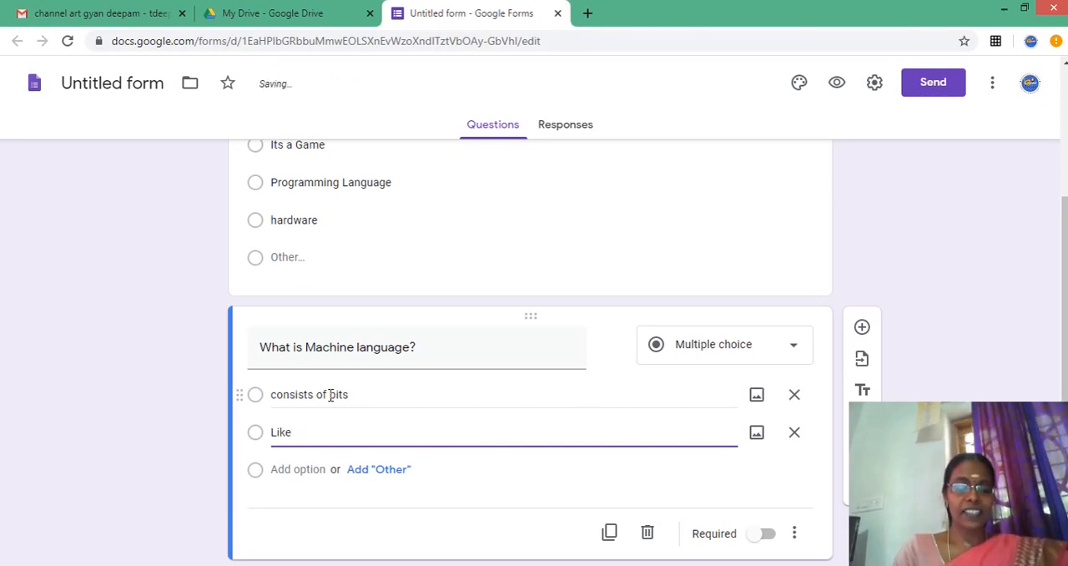
text(en)
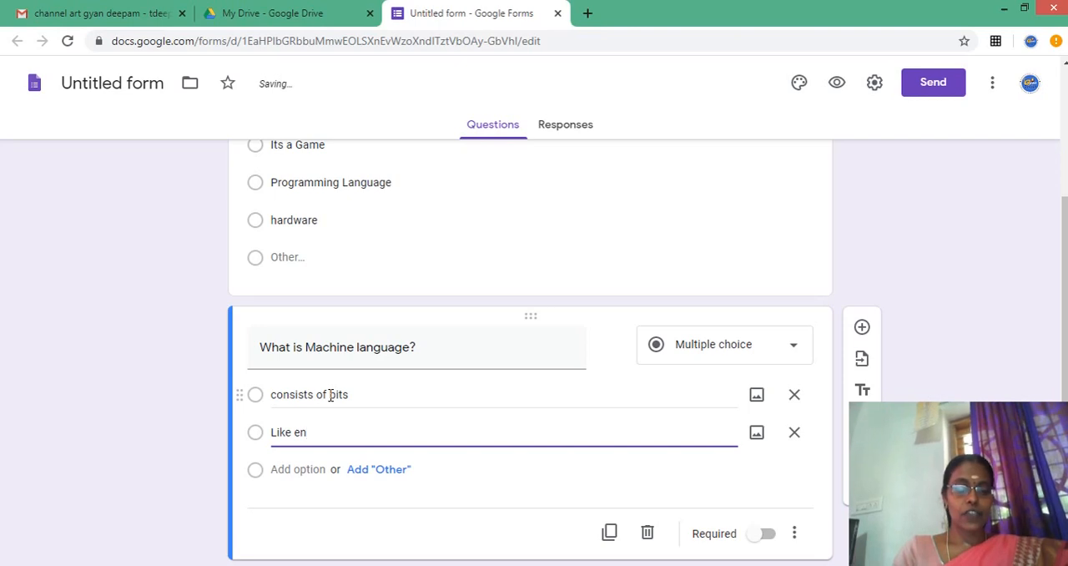
text(glish)
key(Return)
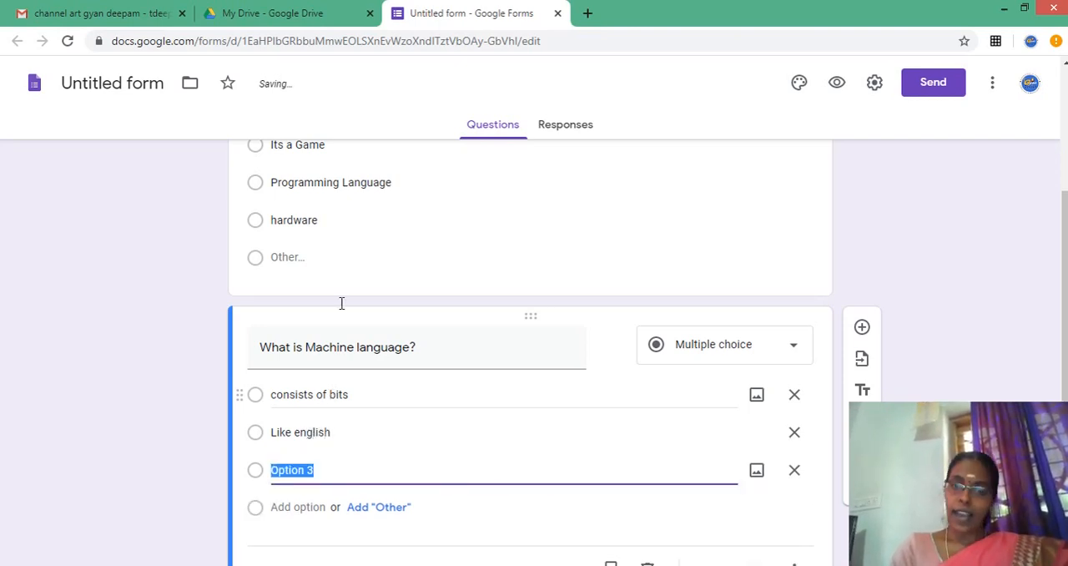
click(381, 509)
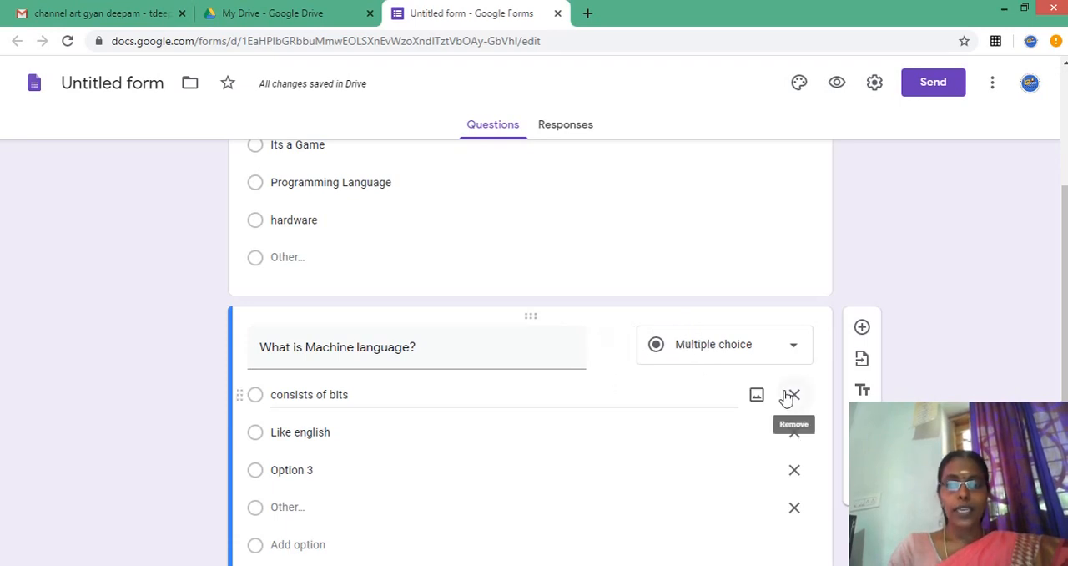
- Examine the Google Image Search and Camera sources for adding an image to the "consists of bits" option, dismiss camera access, and insert nothing
click(756, 395)
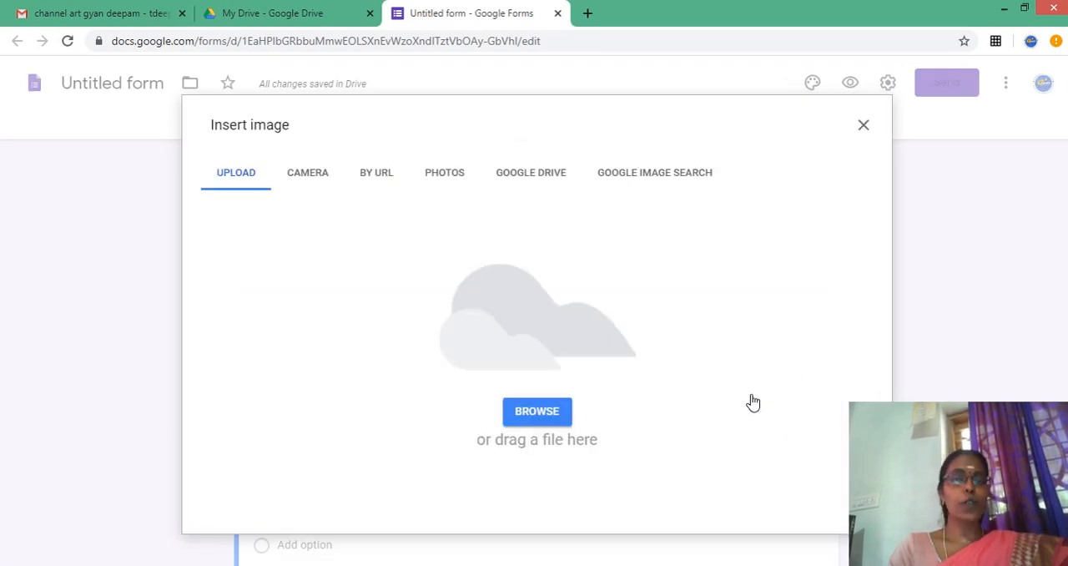
click(638, 173)
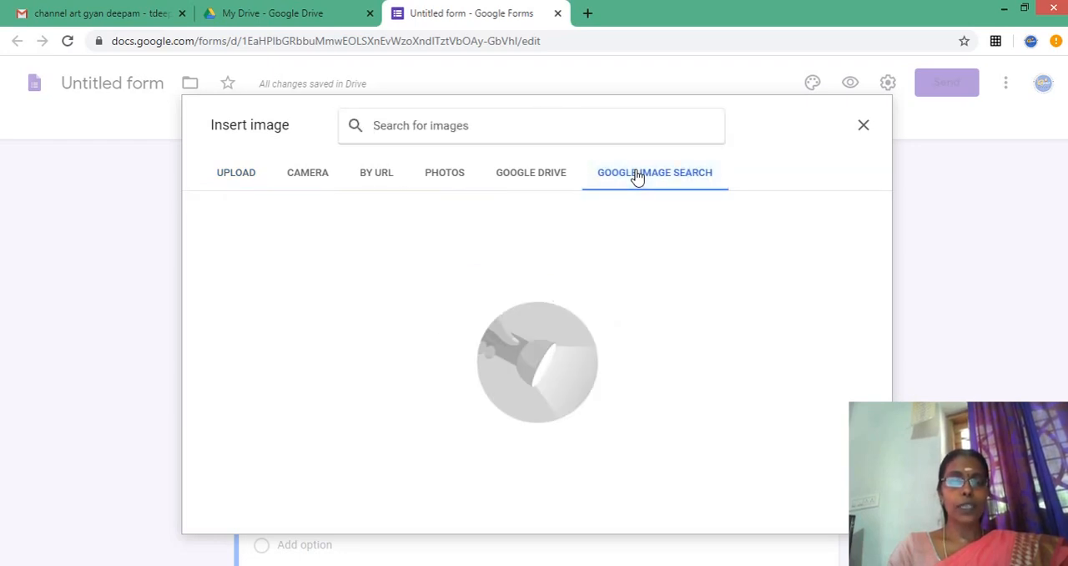
click(324, 177)
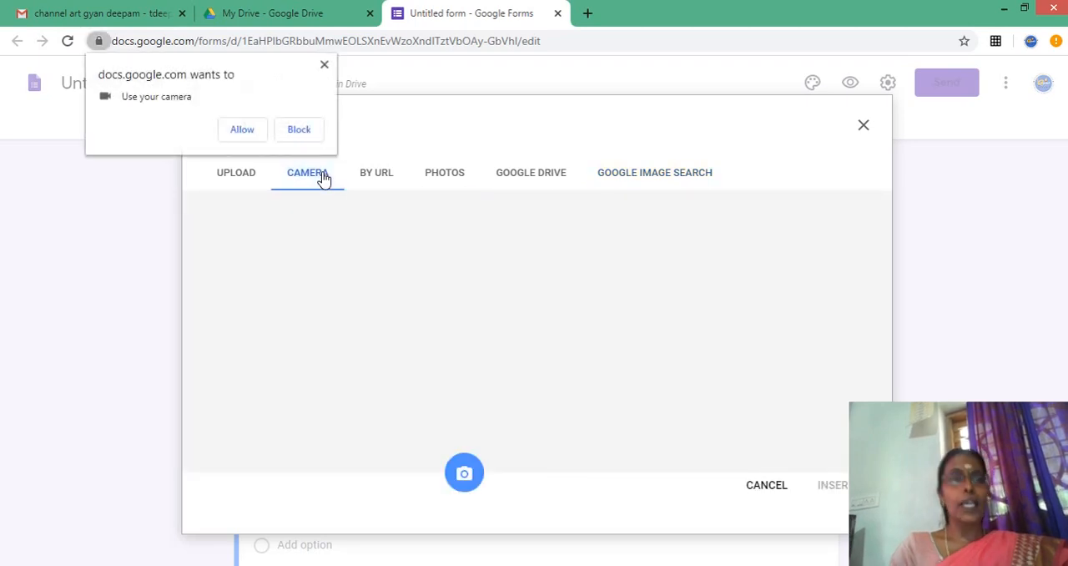
click(324, 66)
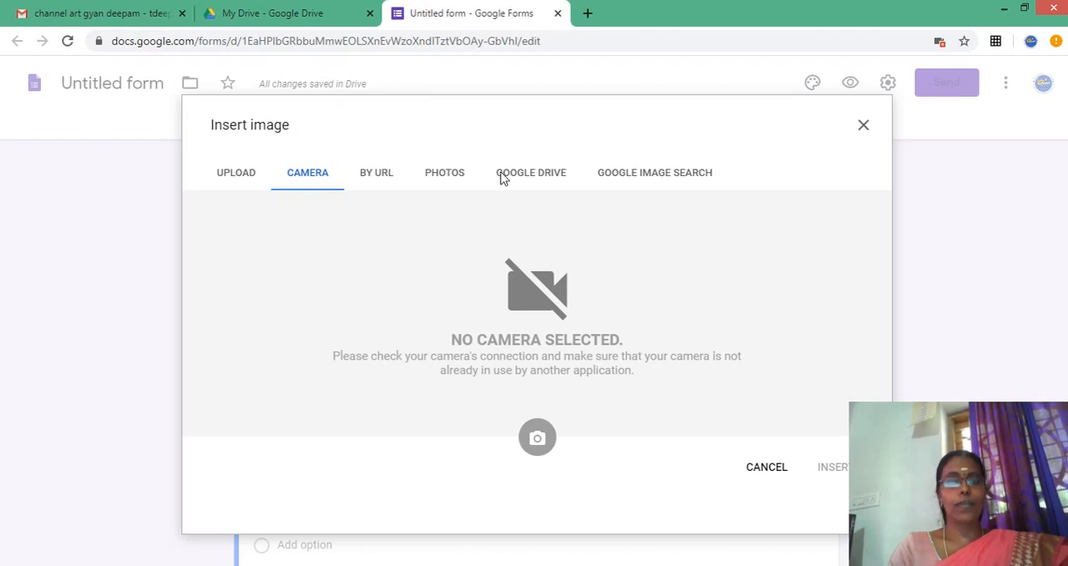
click(864, 127)
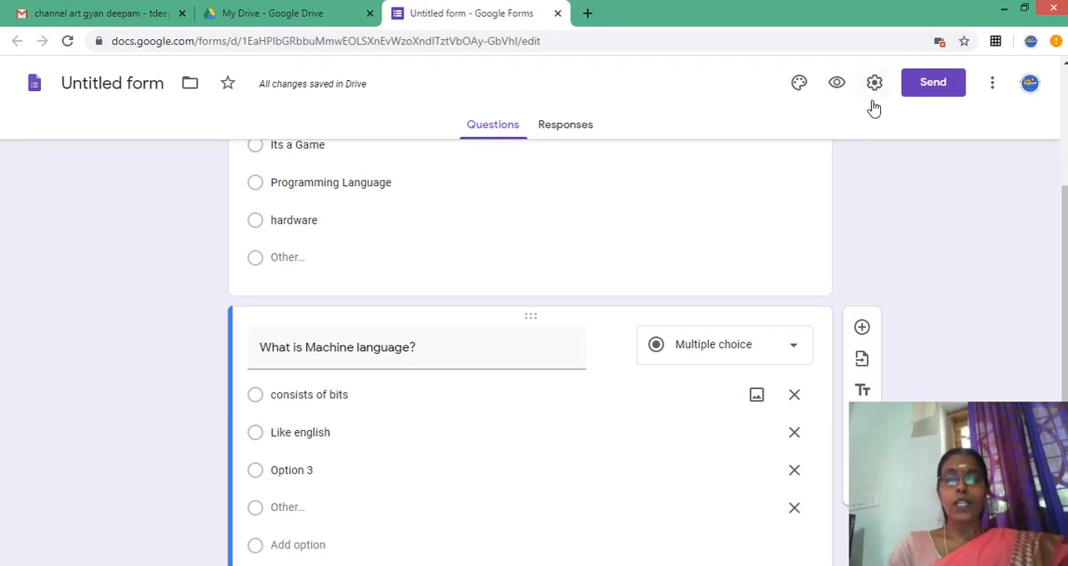
- Allow camera access and insert the last Jun 5, 2020 screenshot from Google Photos into the "consists of bits" option
click(759, 398)
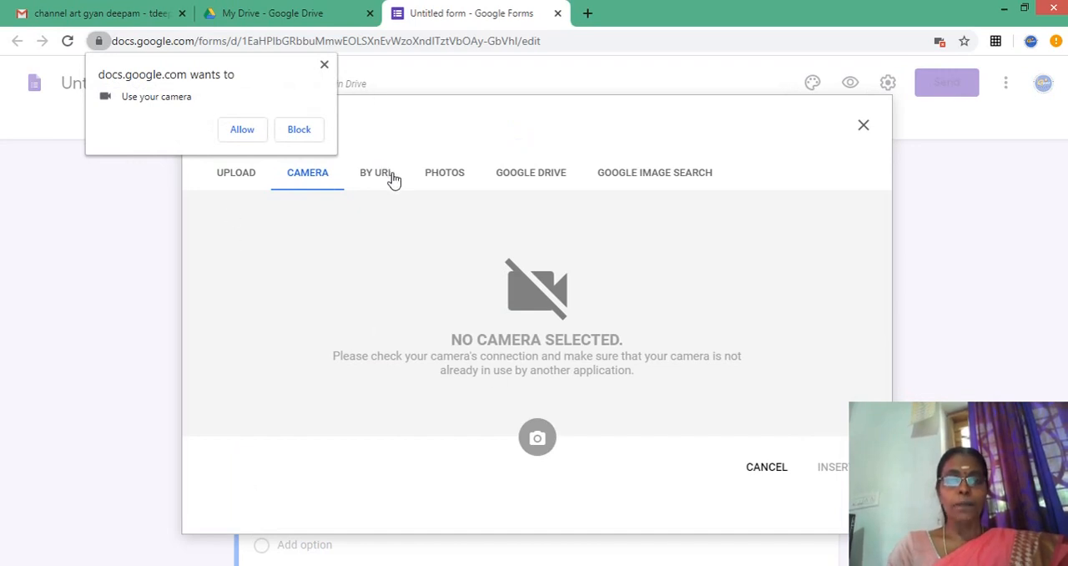
click(443, 173)
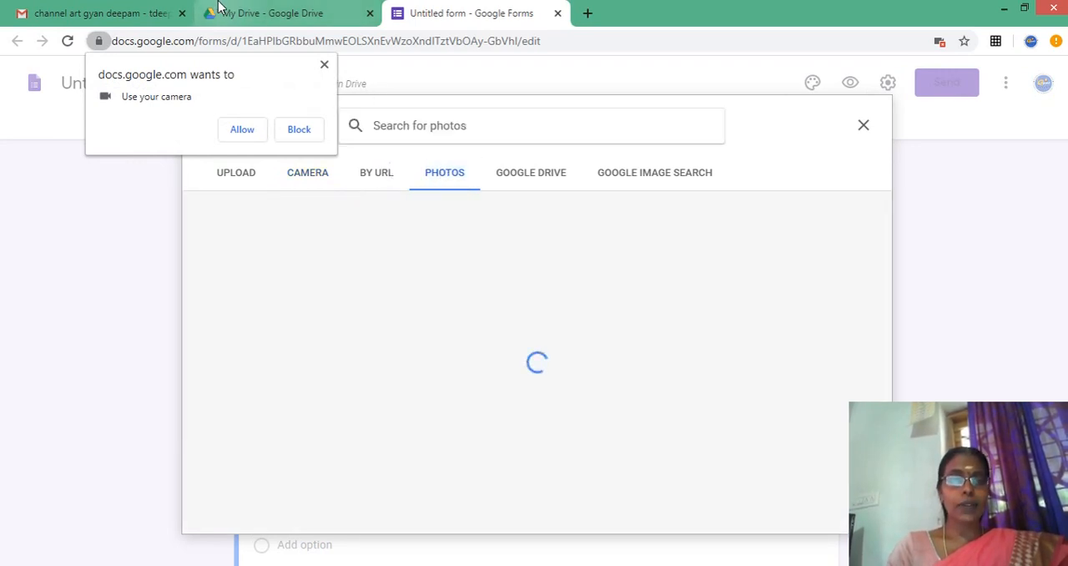
click(246, 130)
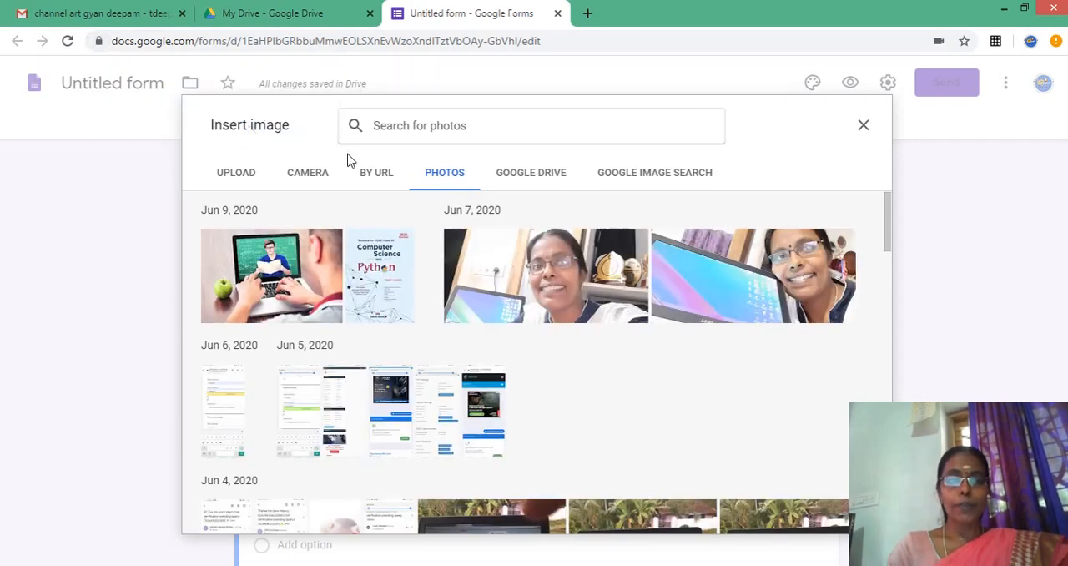
click(493, 271)
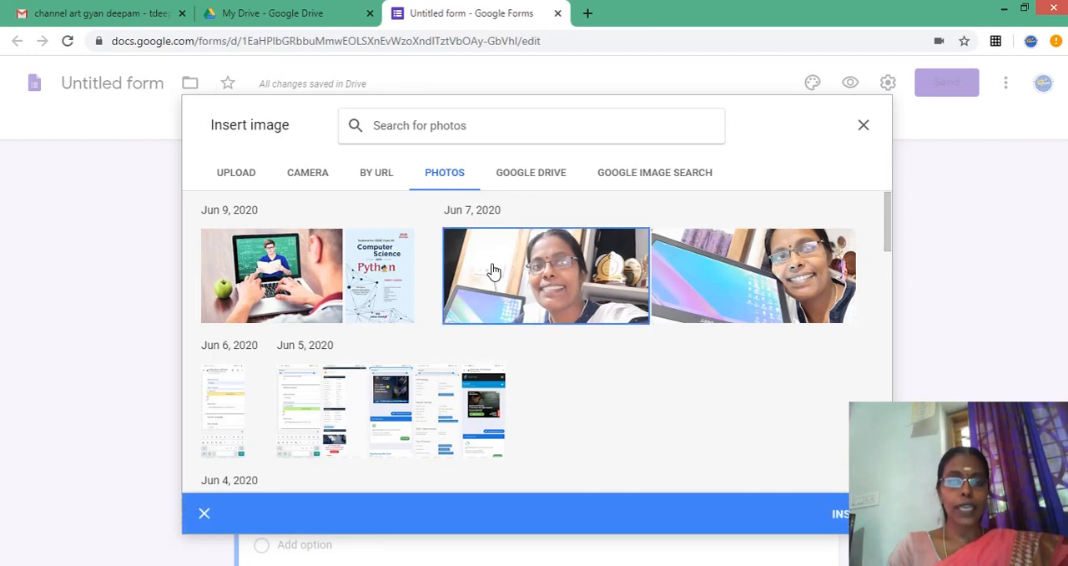
click(482, 412)
click(838, 515)
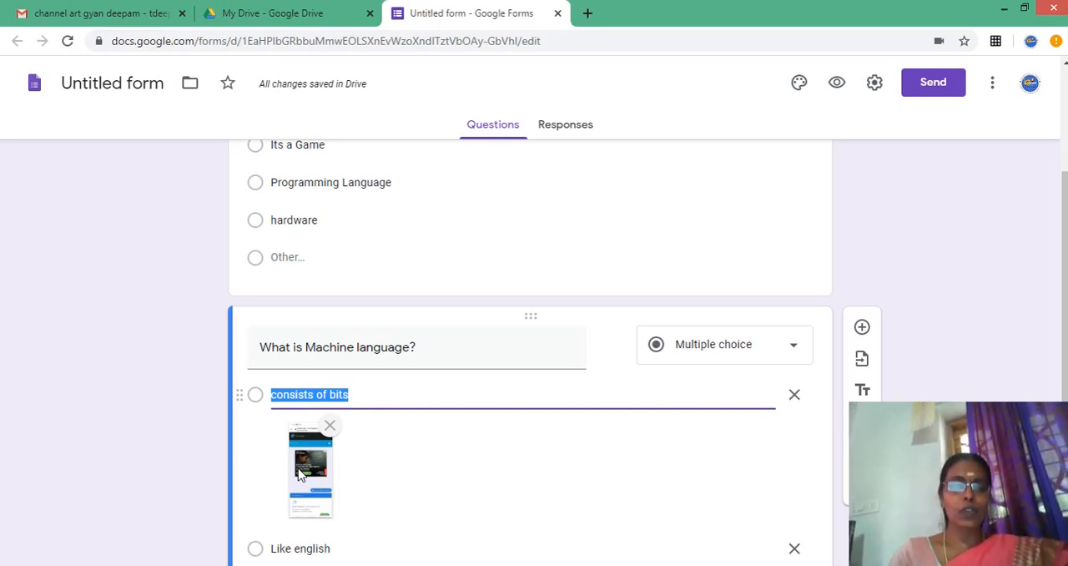
click(236, 482)
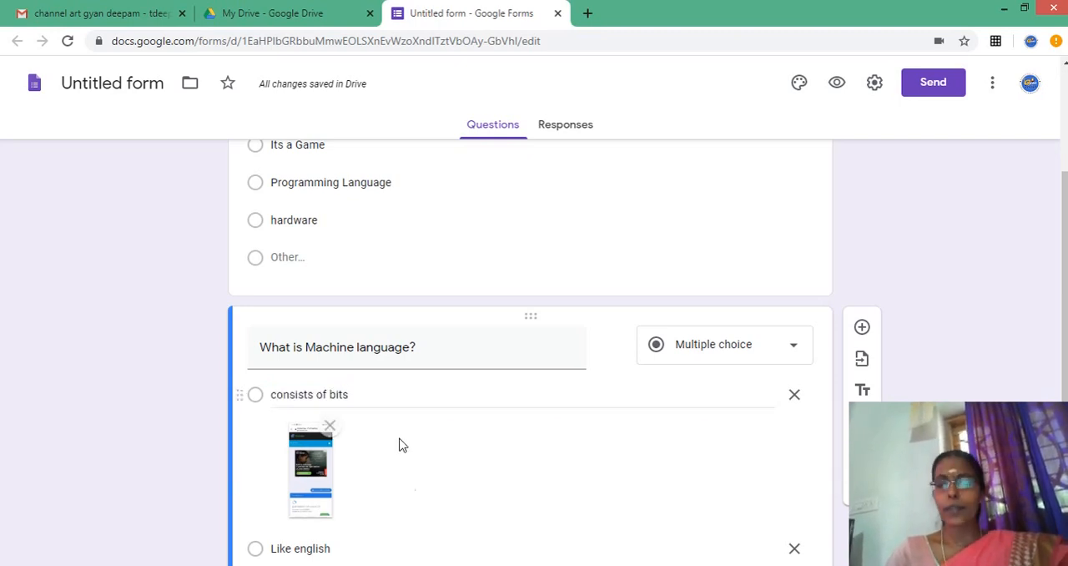
- Remove the "consists of bits" option with its image and the "Other" option from the machine language question
click(795, 398)
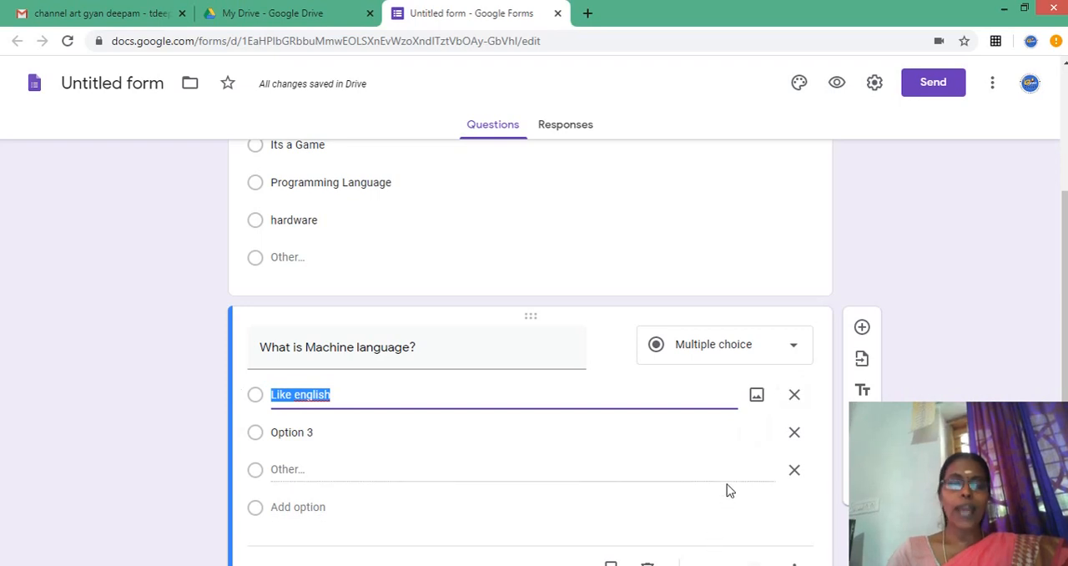
click(798, 480)
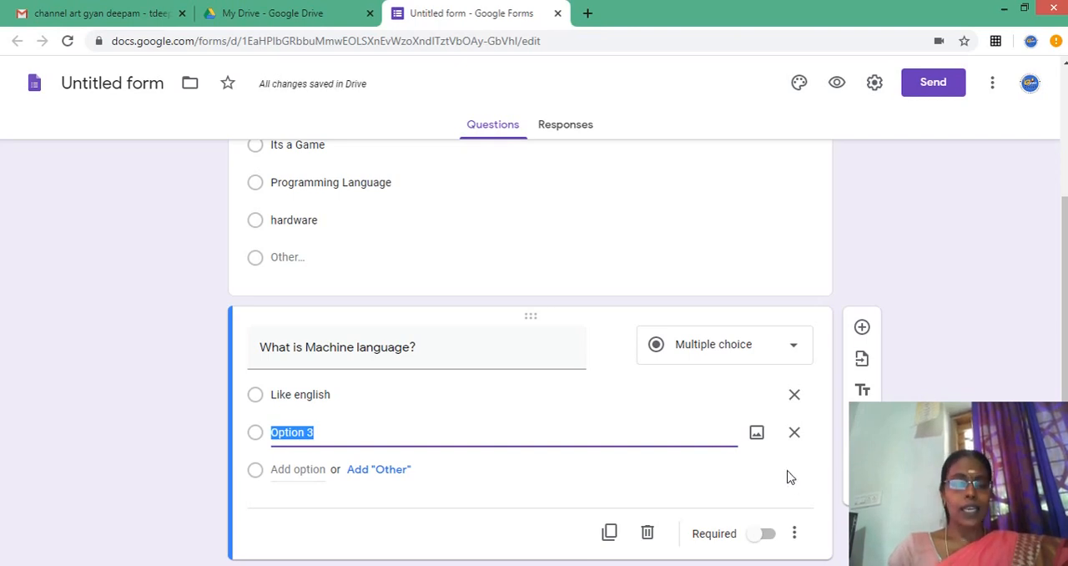
- Duplicate the machine language question and change the copy's text to "What is programming language?"
click(610, 536)
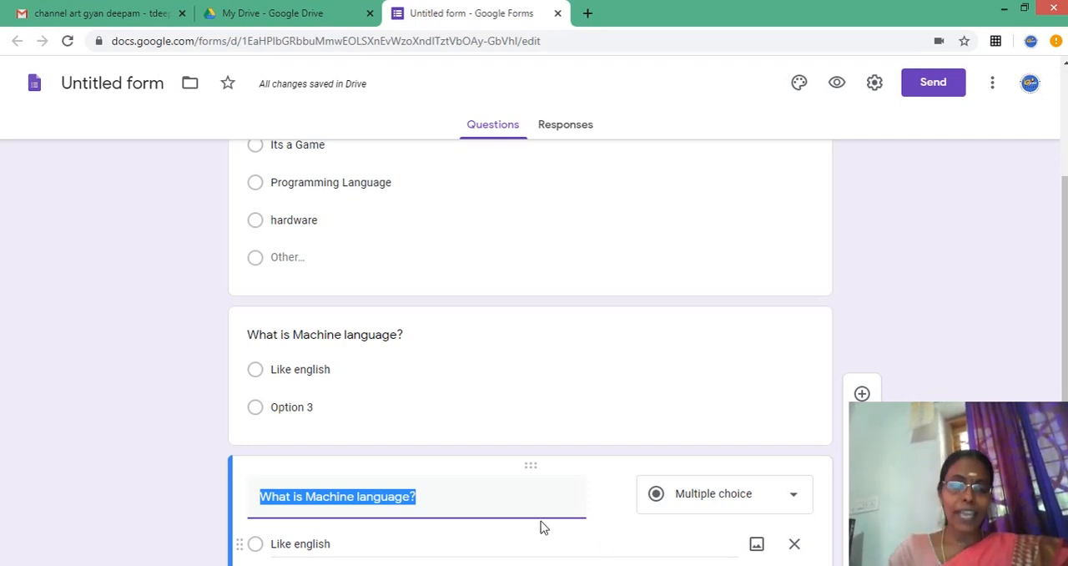
click(353, 498)
key(BackSpace)
key(BackSpace)
key(BackSpace)
key(BackSpace)
key(BackSpace)
key(BackSpace)
key(BackSpace)
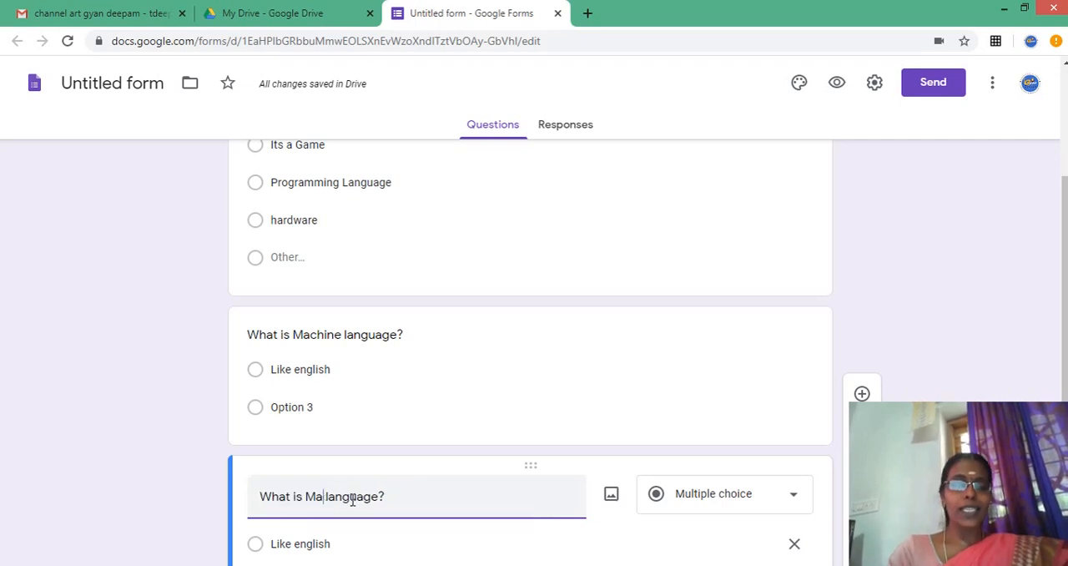
text(pr)
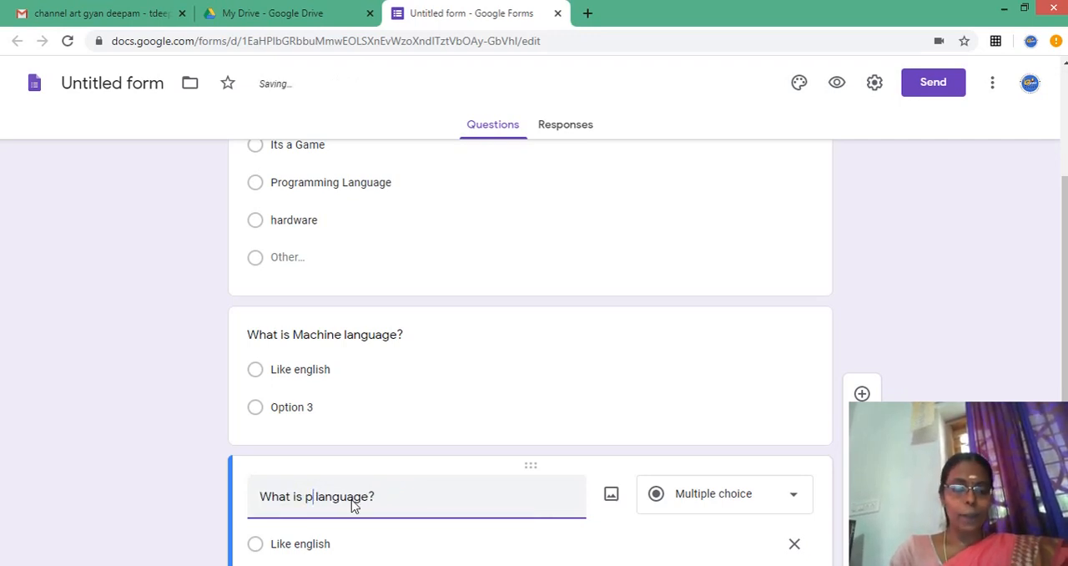
text(ogramm)
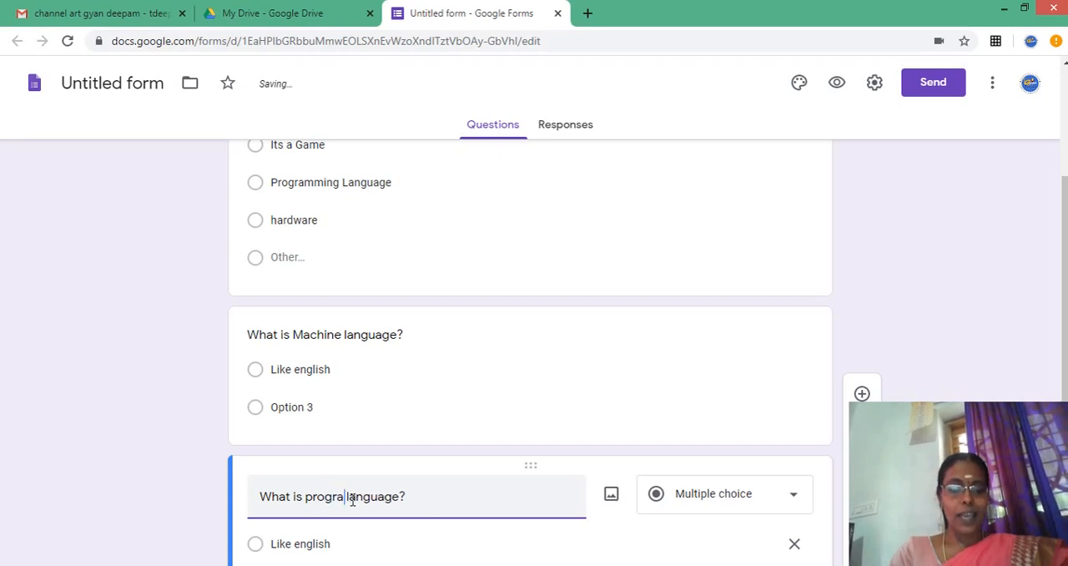
text(ing)
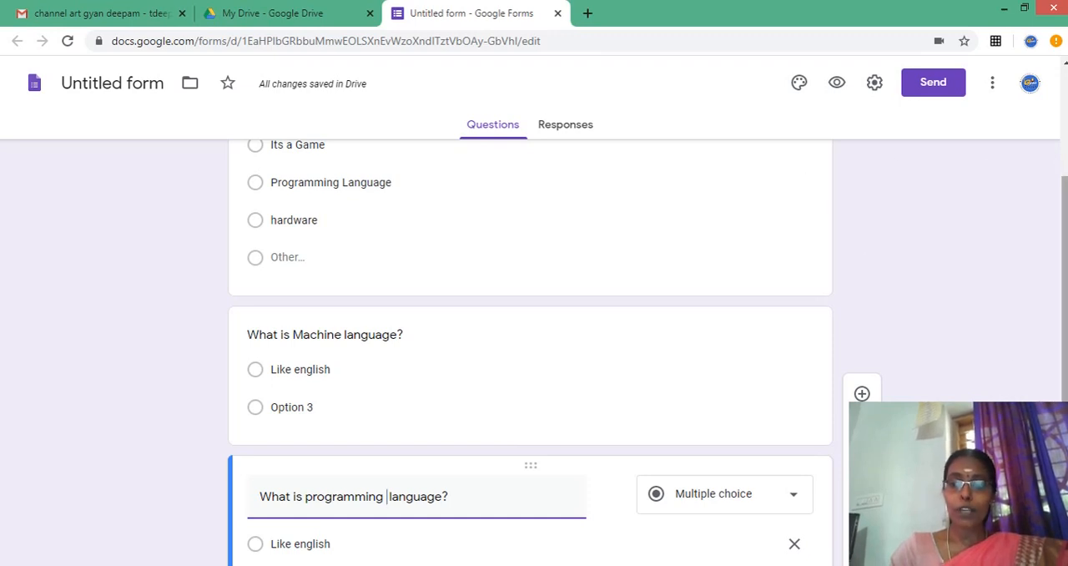
- Replace the "Option 3" answer of the programming language question with "high level"
scroll(534, 351, down, 2)
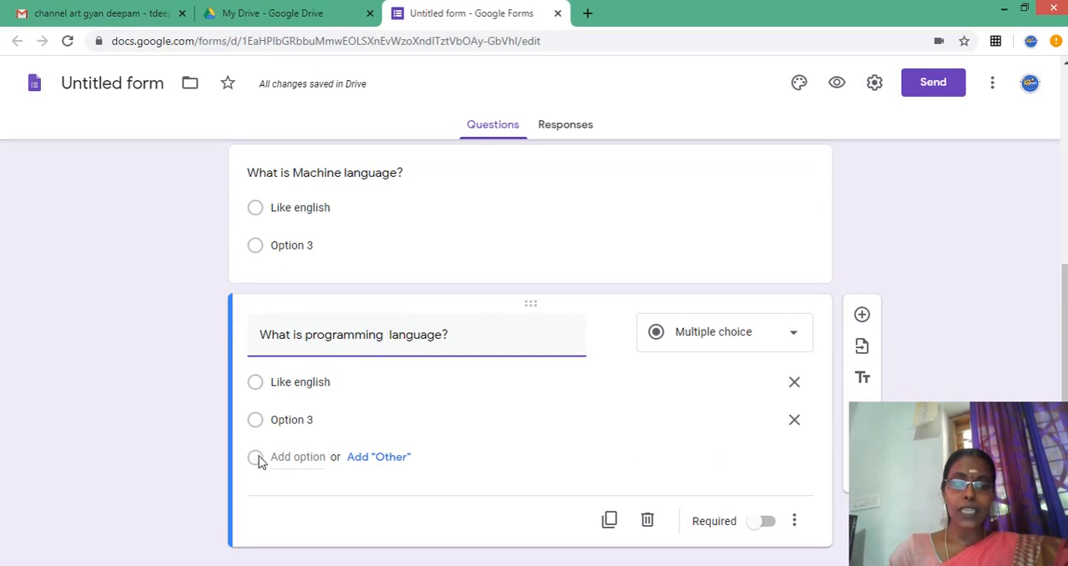
click(256, 423)
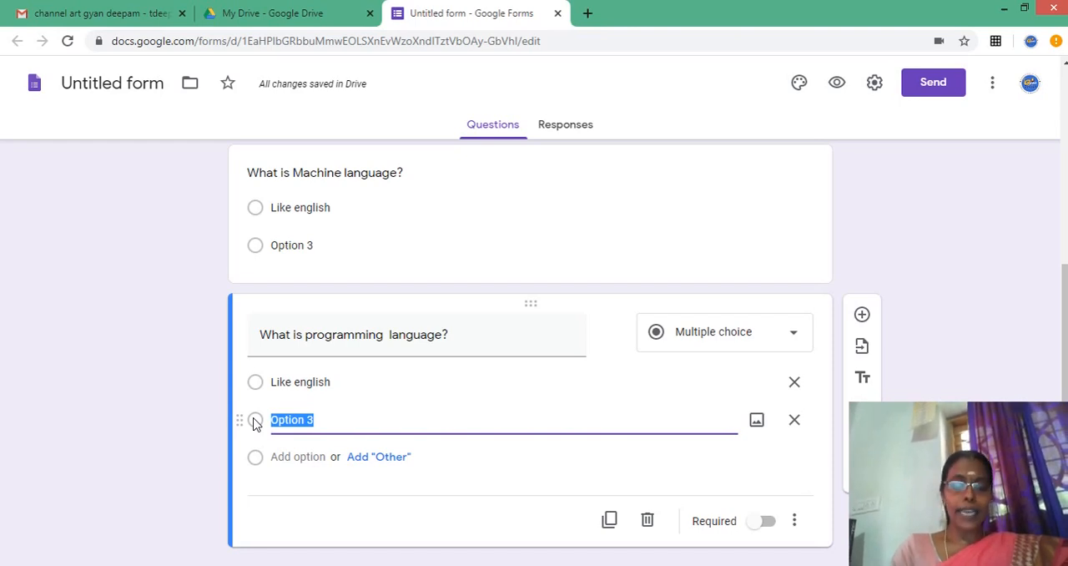
text(high l)
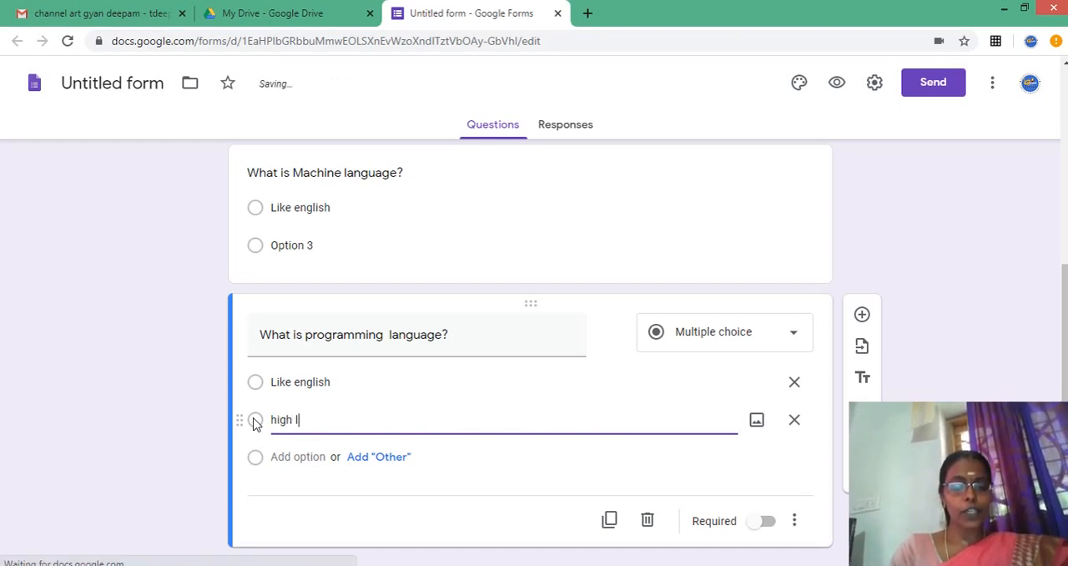
text(evel)
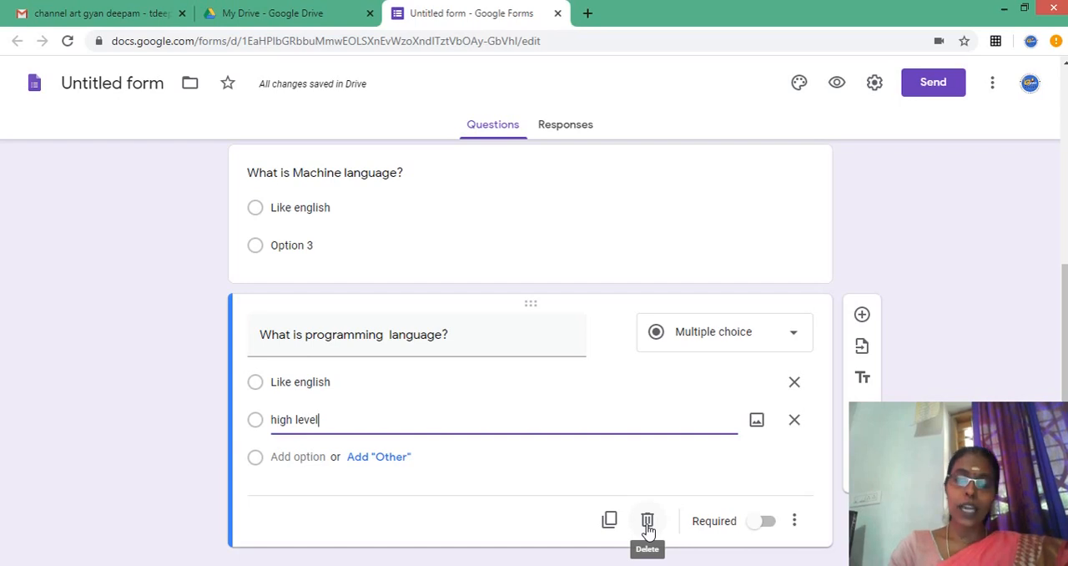
- Make the programming language question required and turn on shuffling of its option order
click(756, 525)
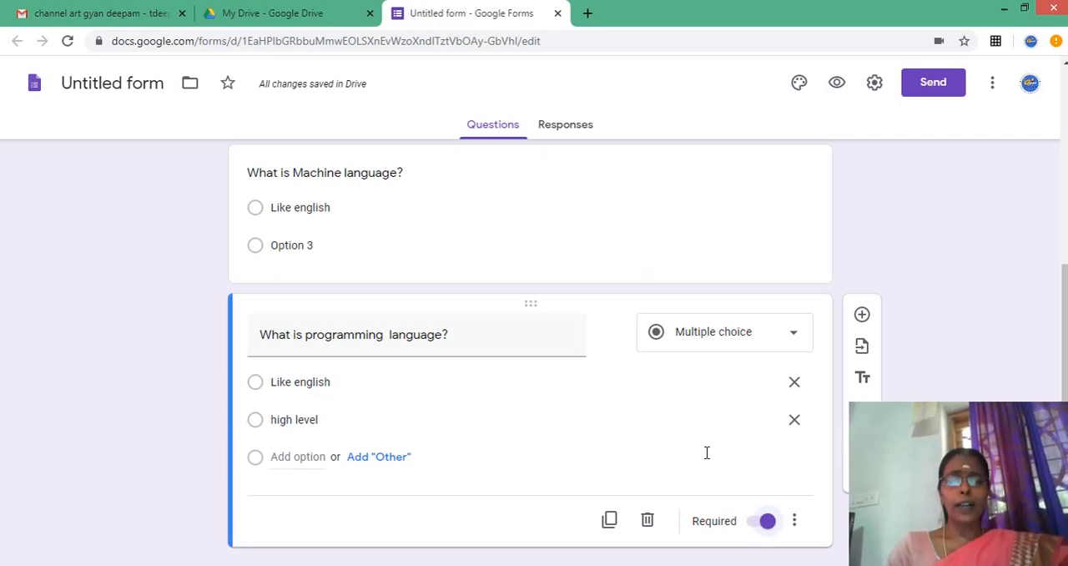
click(794, 520)
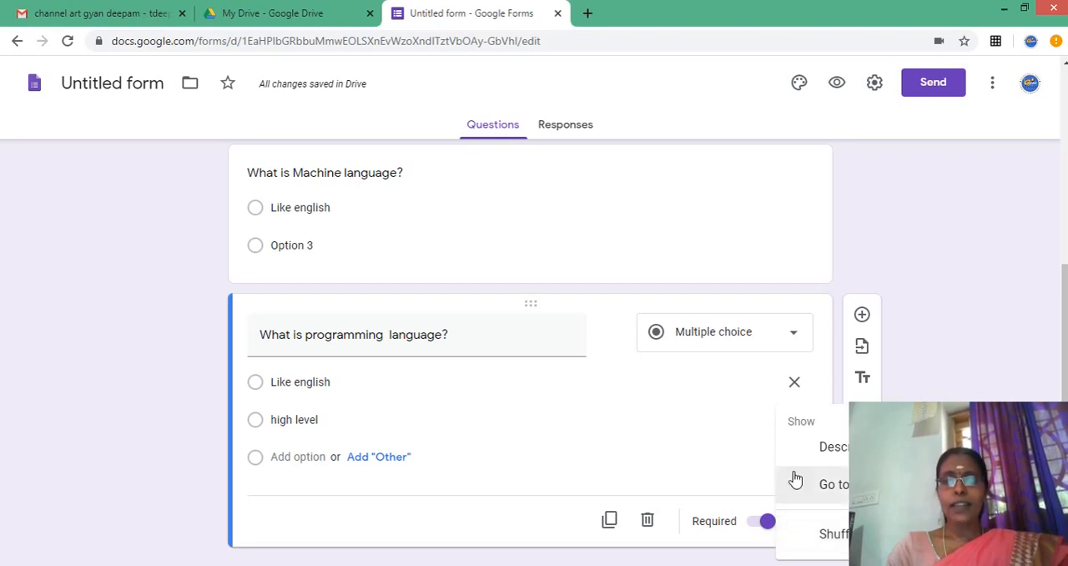
click(835, 535)
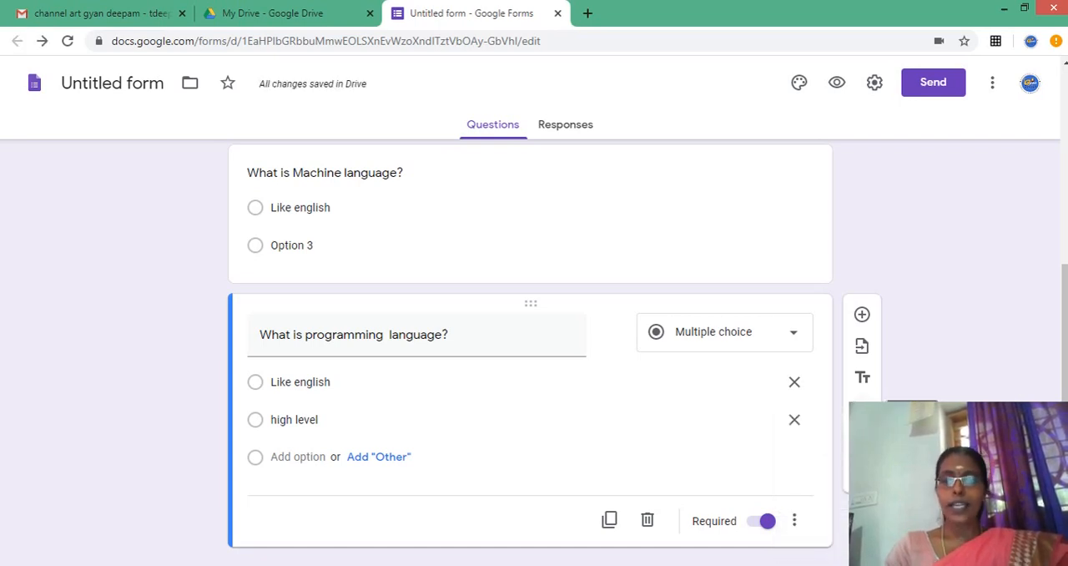
- Add a title and description block below the programming language question, titled "Short Answer questions"
click(863, 377)
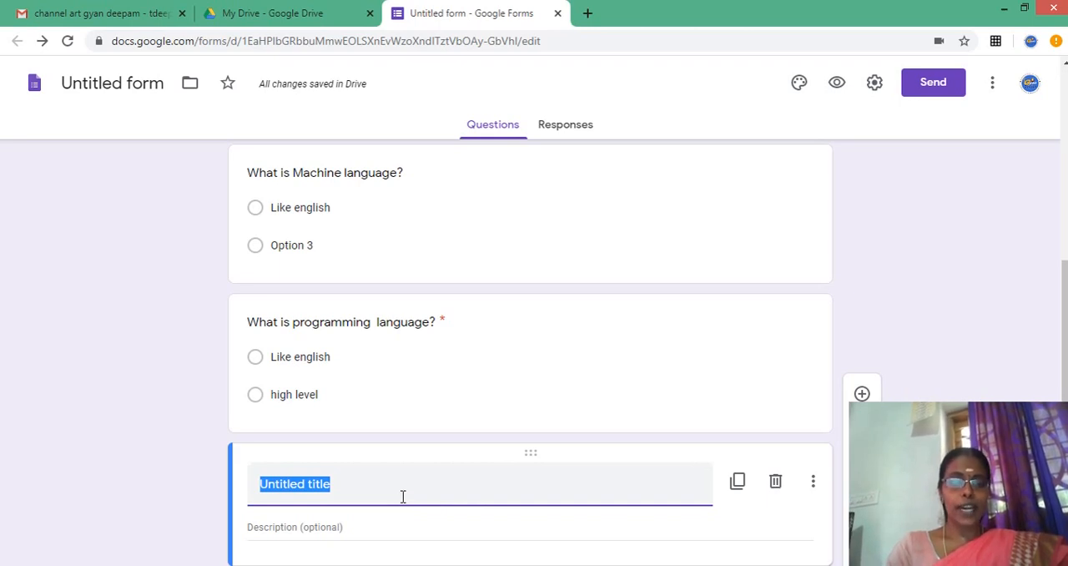
text(Short)
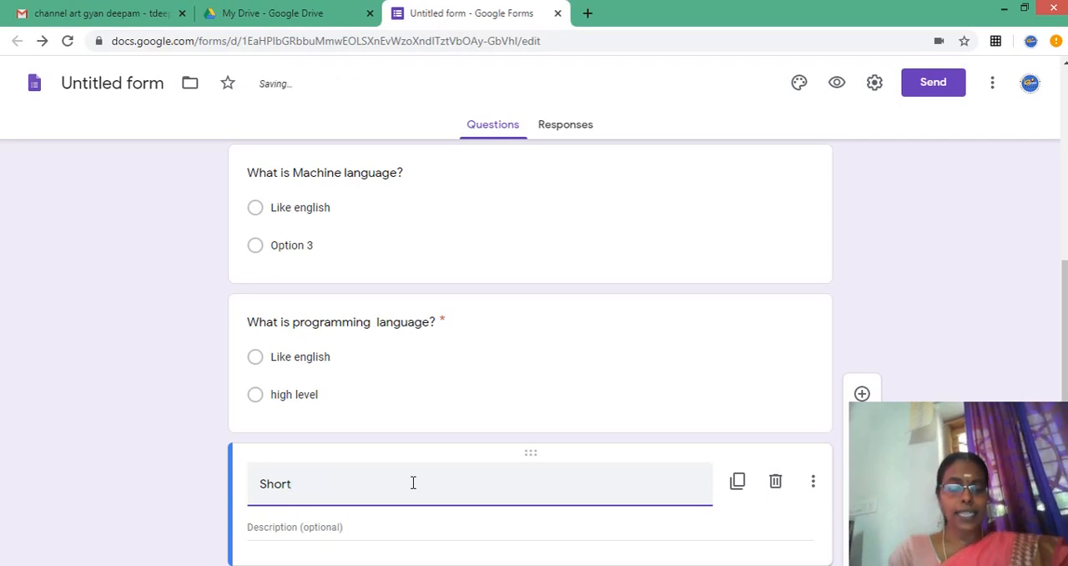
text( Answe)
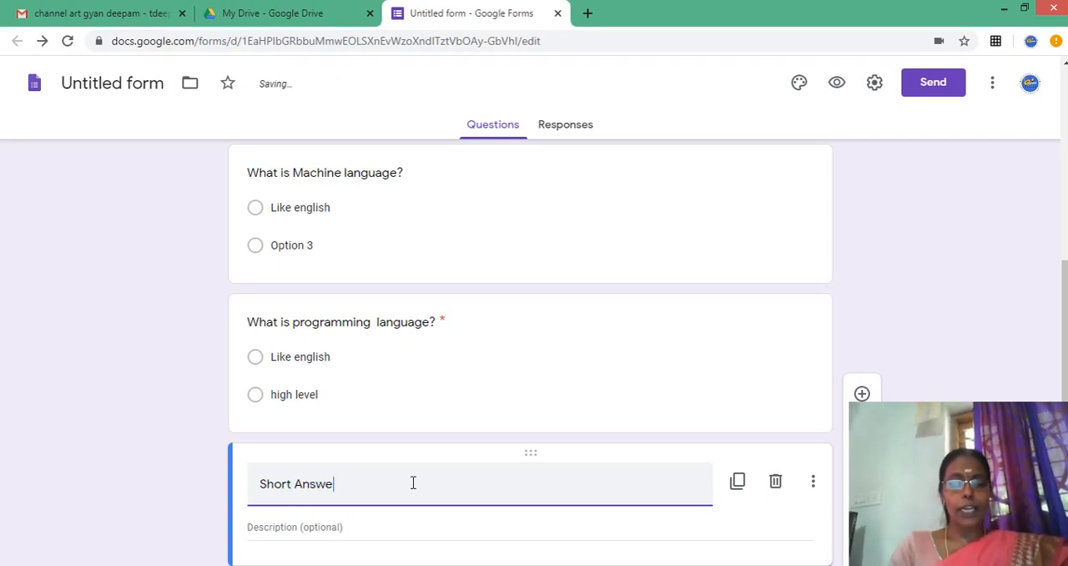
text(r que)
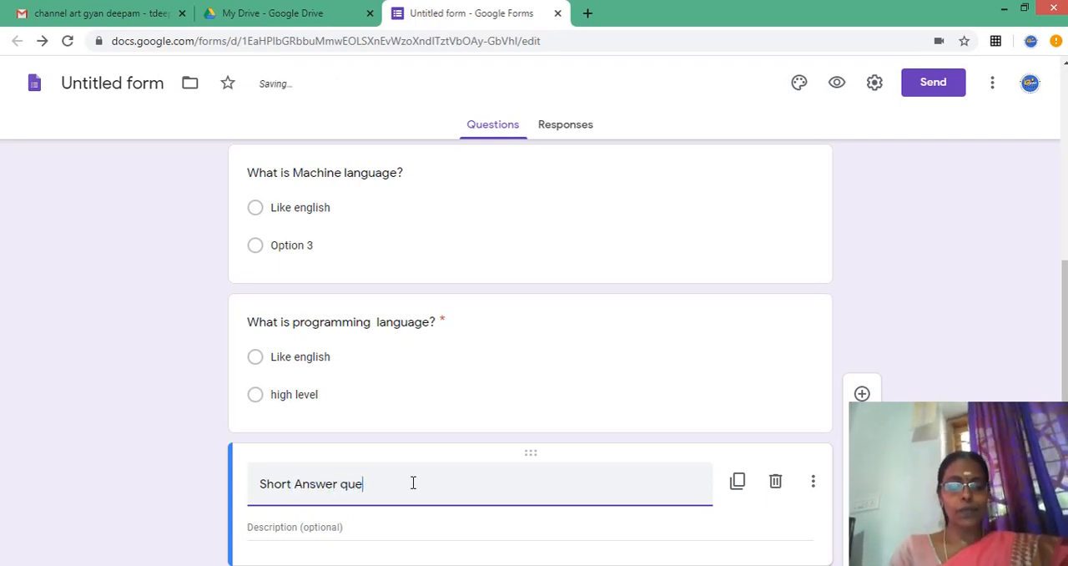
text(stion)
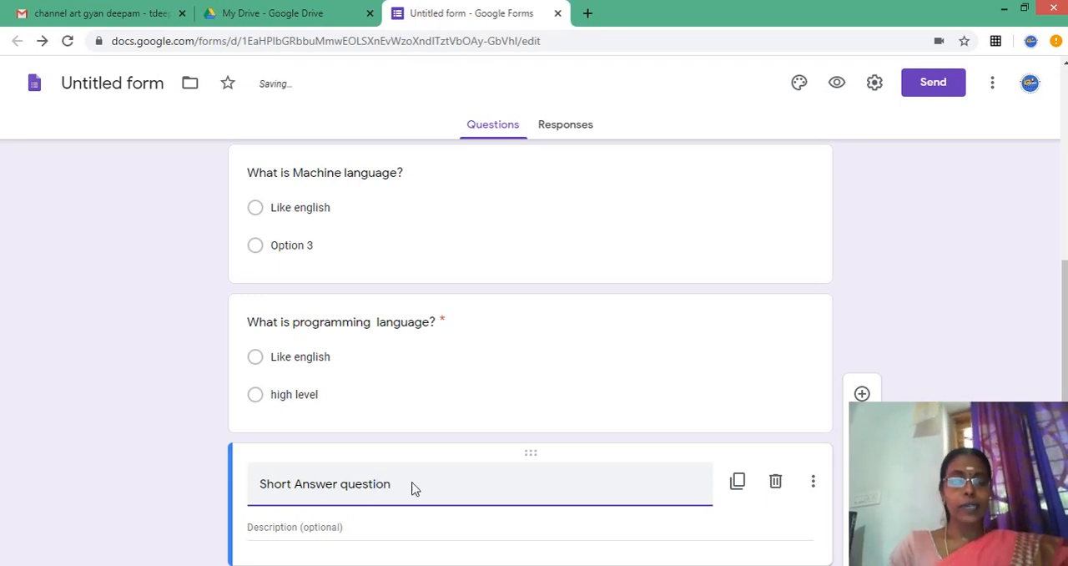
text(s)
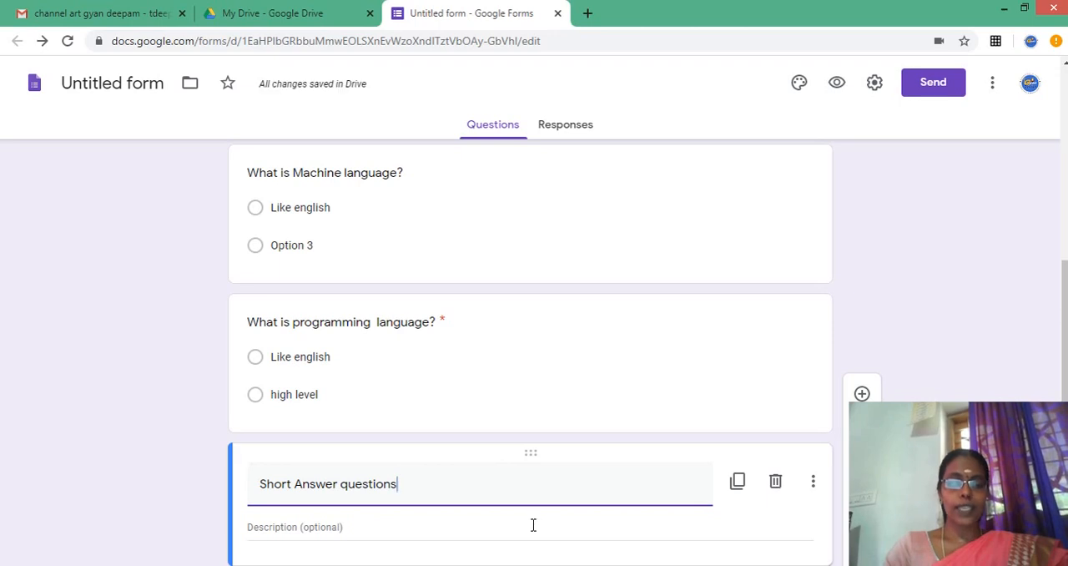
- Enter "answer in a 3 or 4 sentecnes" as the description of the "Short Answer questions" block
click(498, 527)
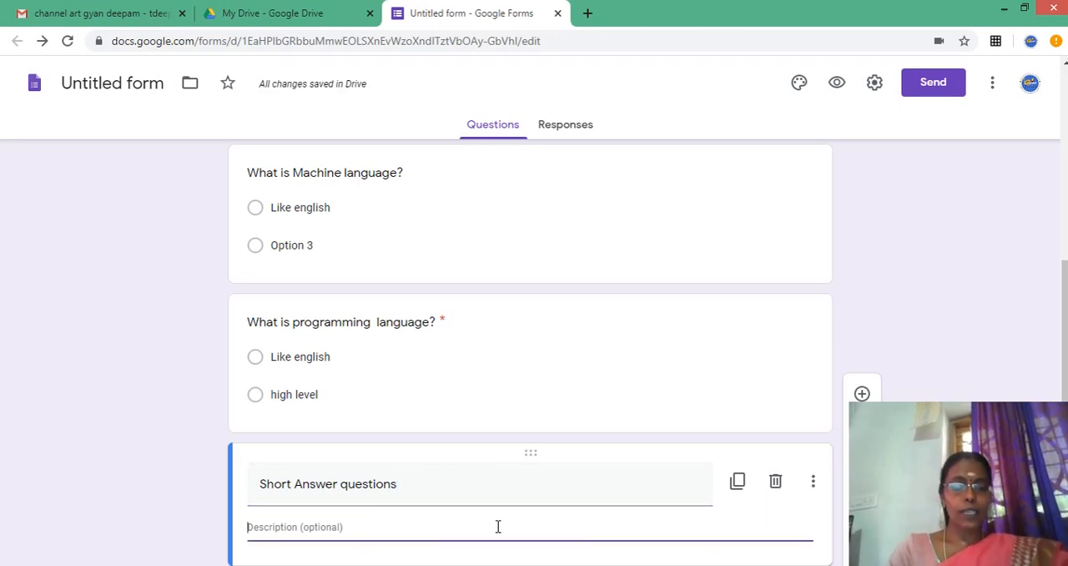
text(answer in a )
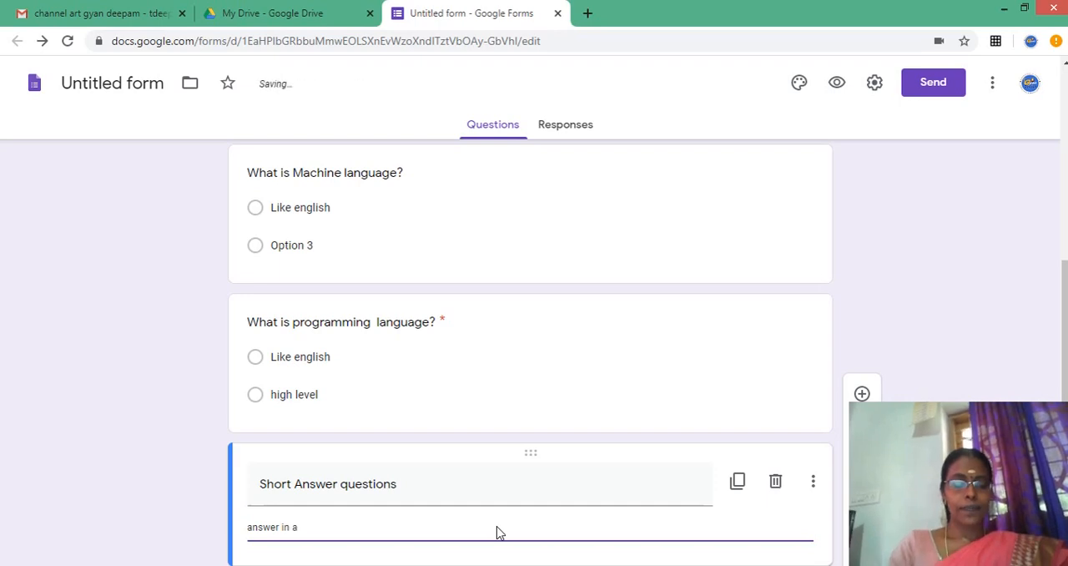
text(3 )
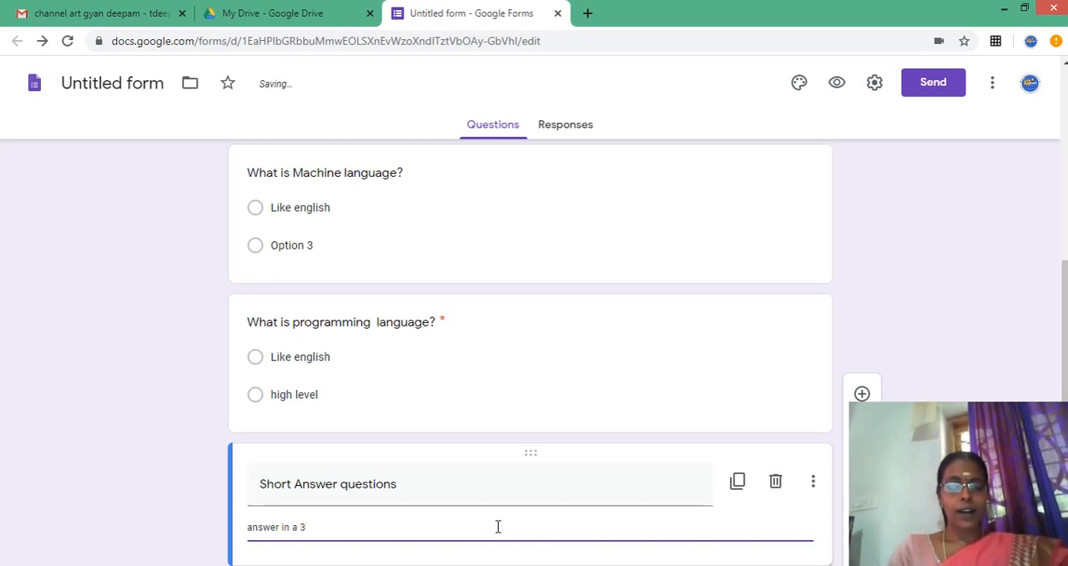
text(or 4 sen)
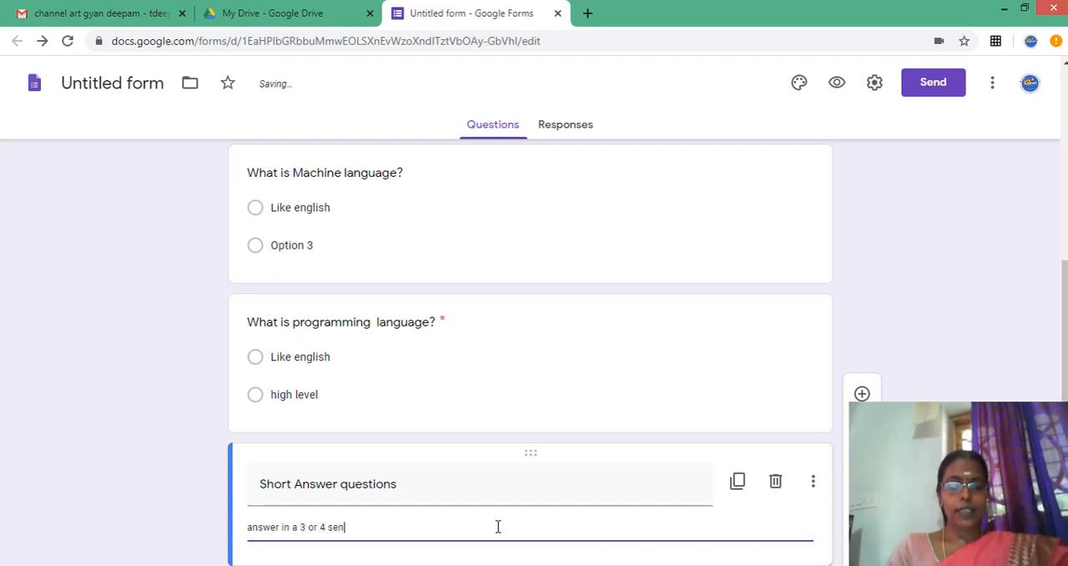
text(tecne)
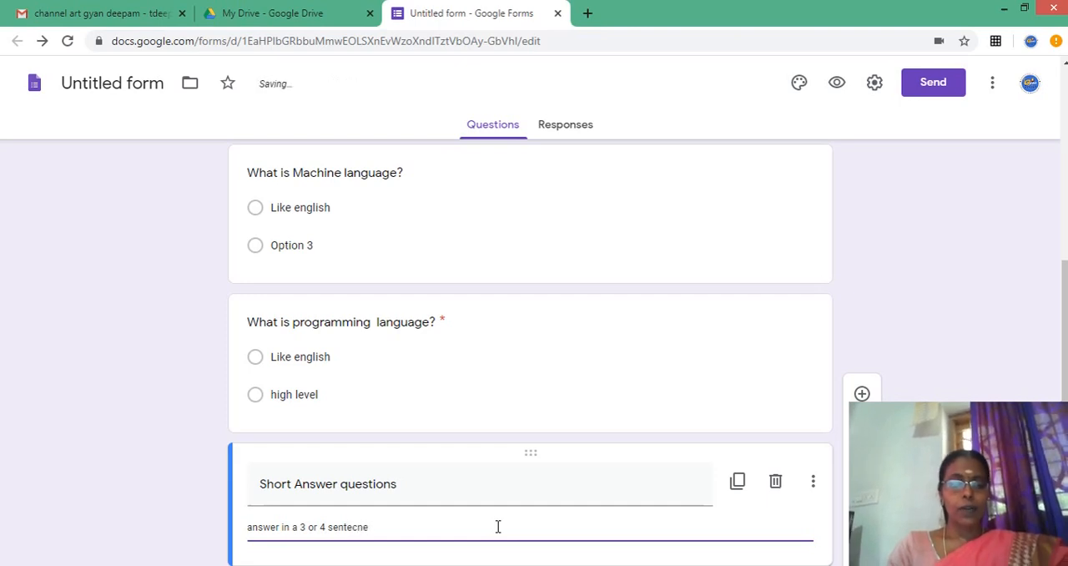
text(s)
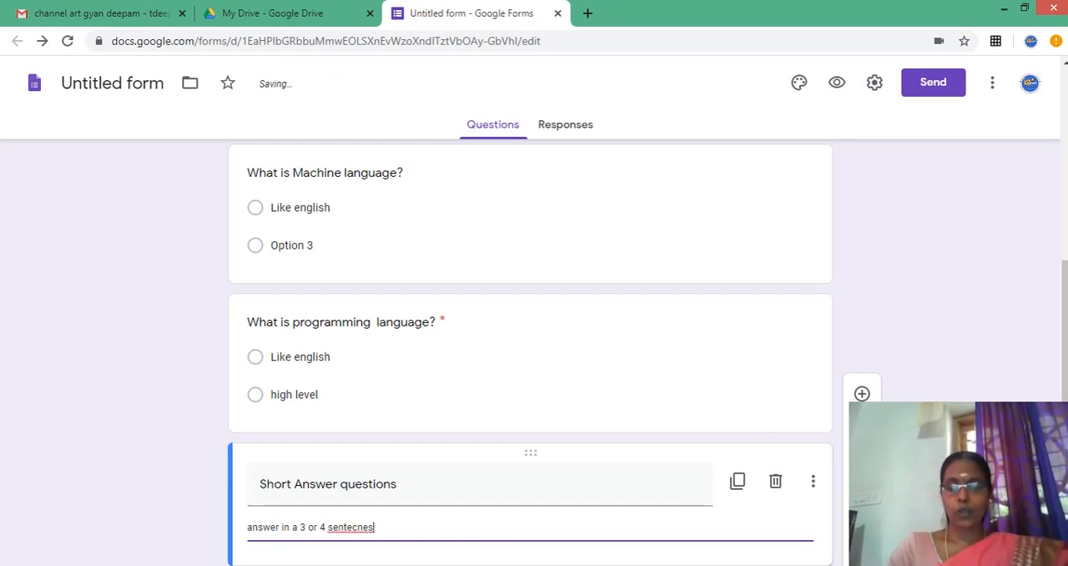
- Import the "What is programming language?" question from the most recently modified "Untitled form" below the "Short Answer questions" block
drag(1065, 342, 1065, 366)
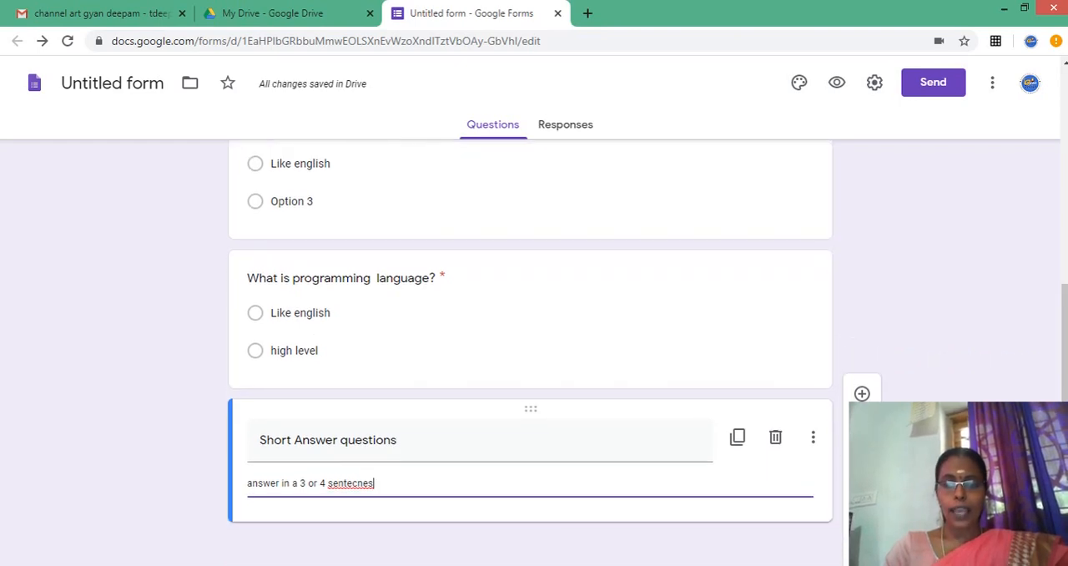
click(862, 483)
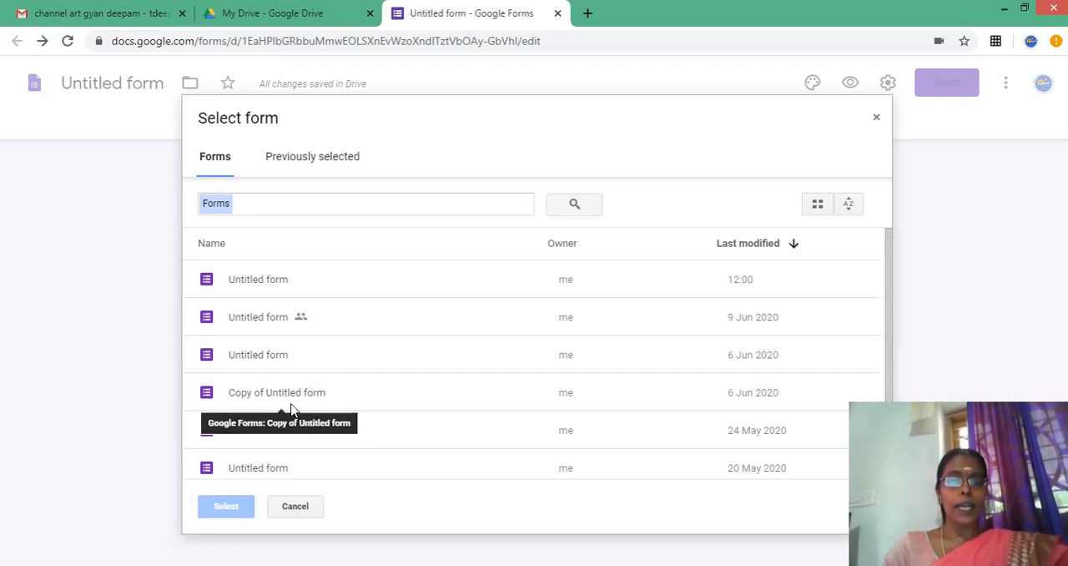
click(294, 161)
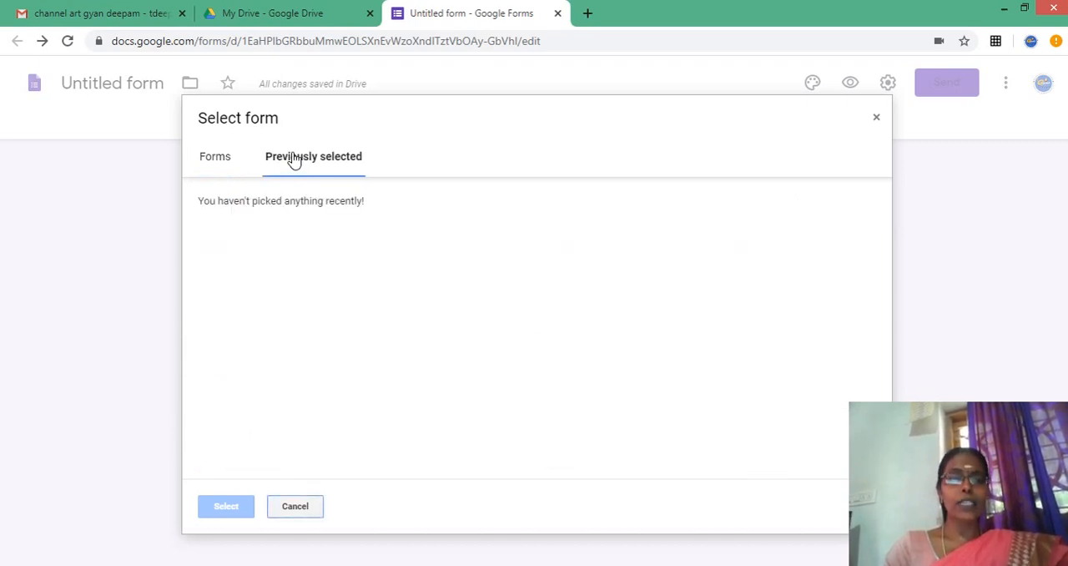
click(216, 158)
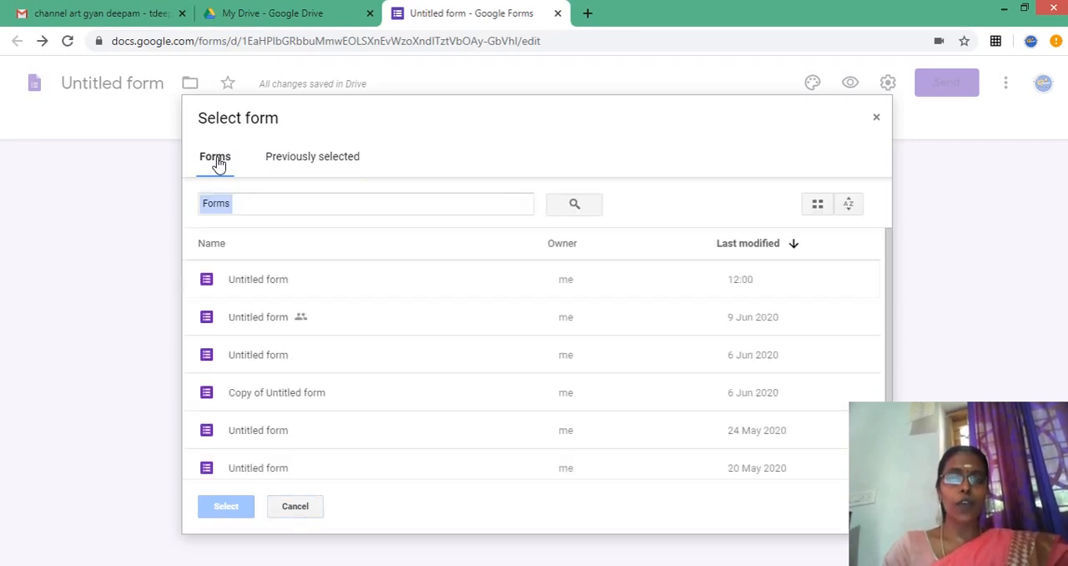
click(270, 282)
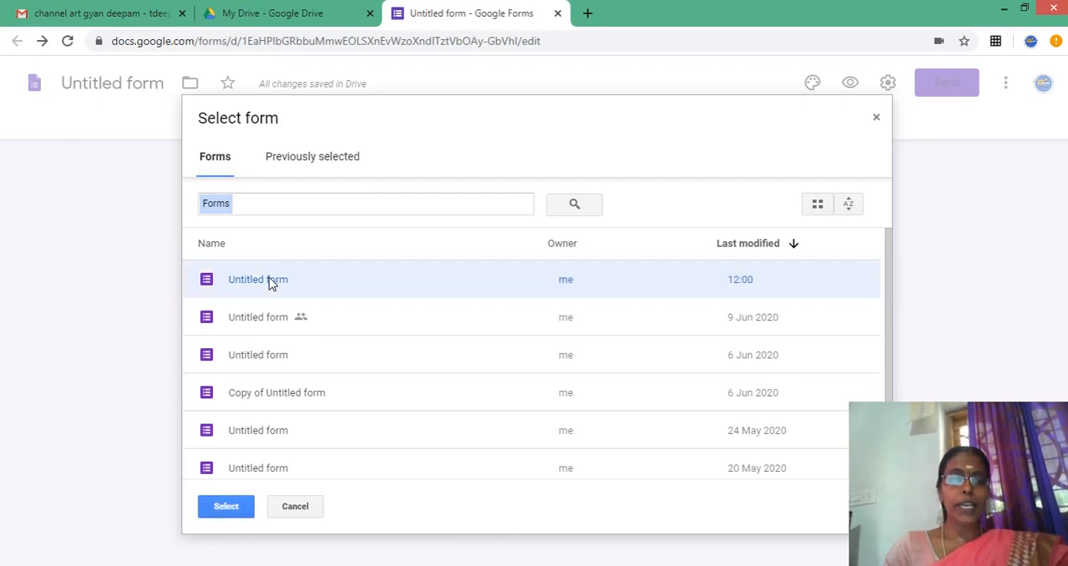
click(225, 507)
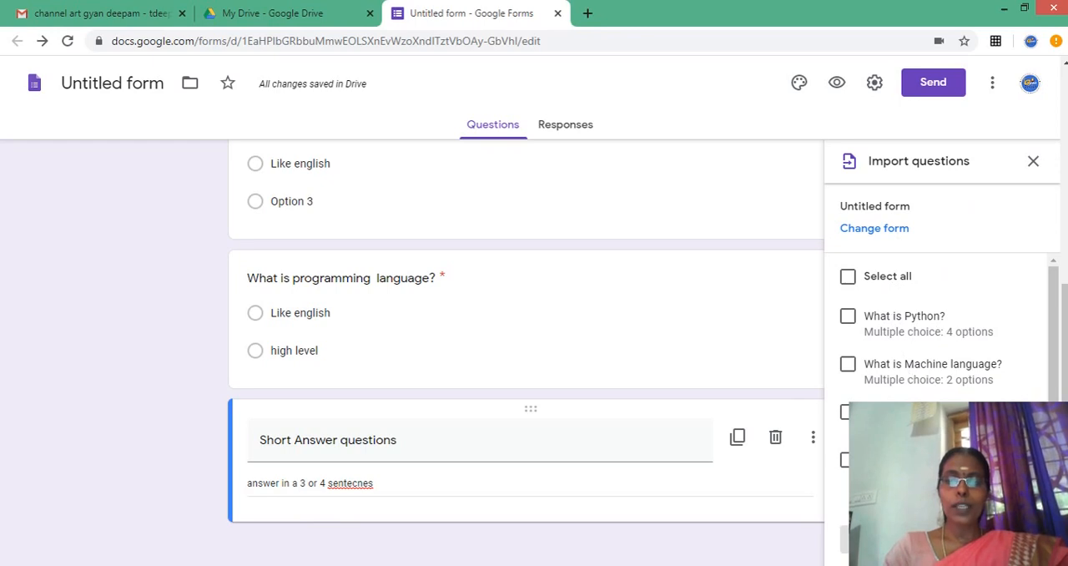
click(848, 412)
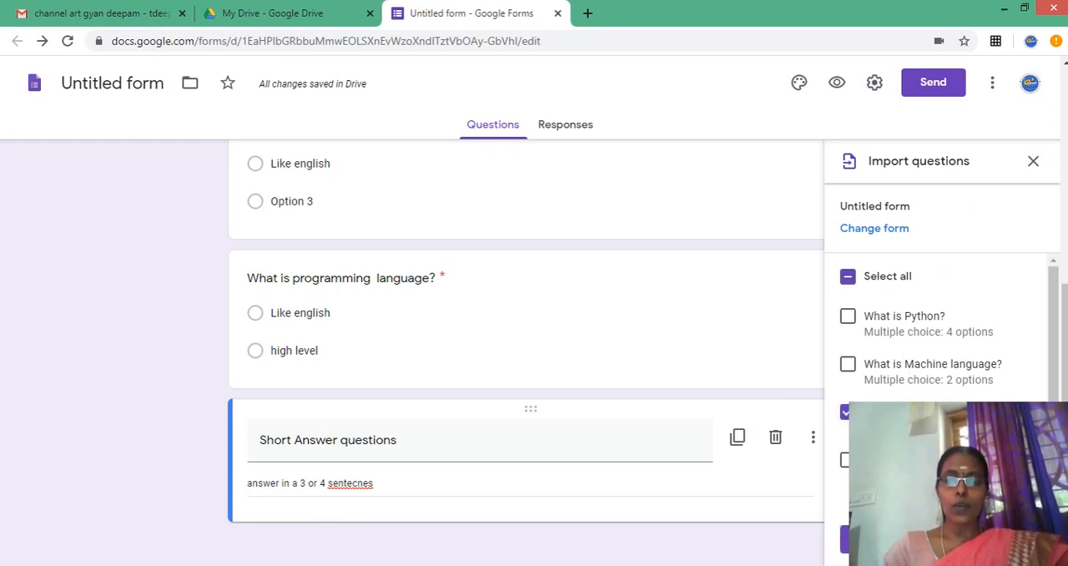
click(845, 539)
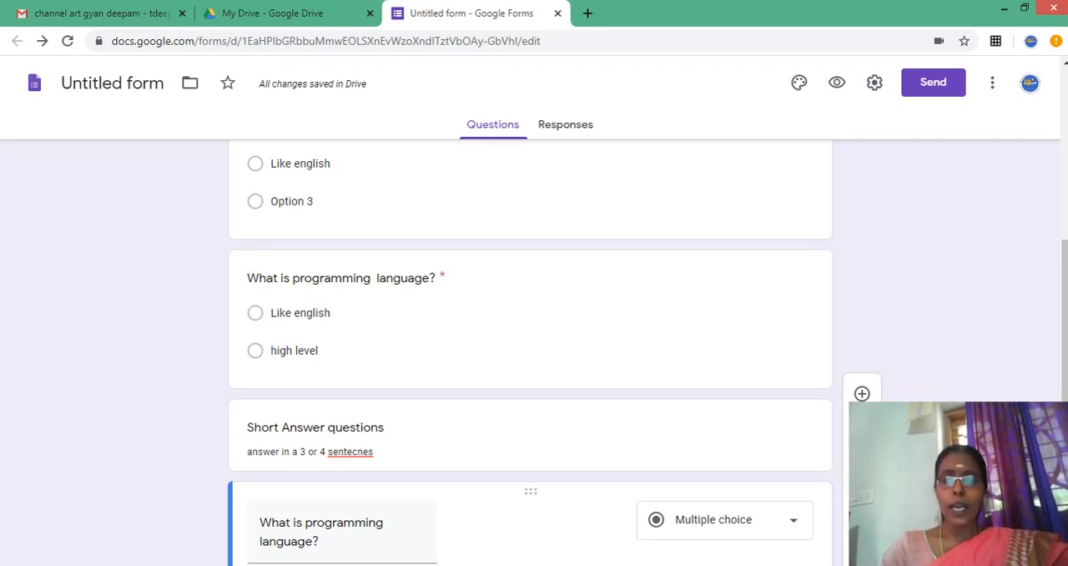
click(863, 517)
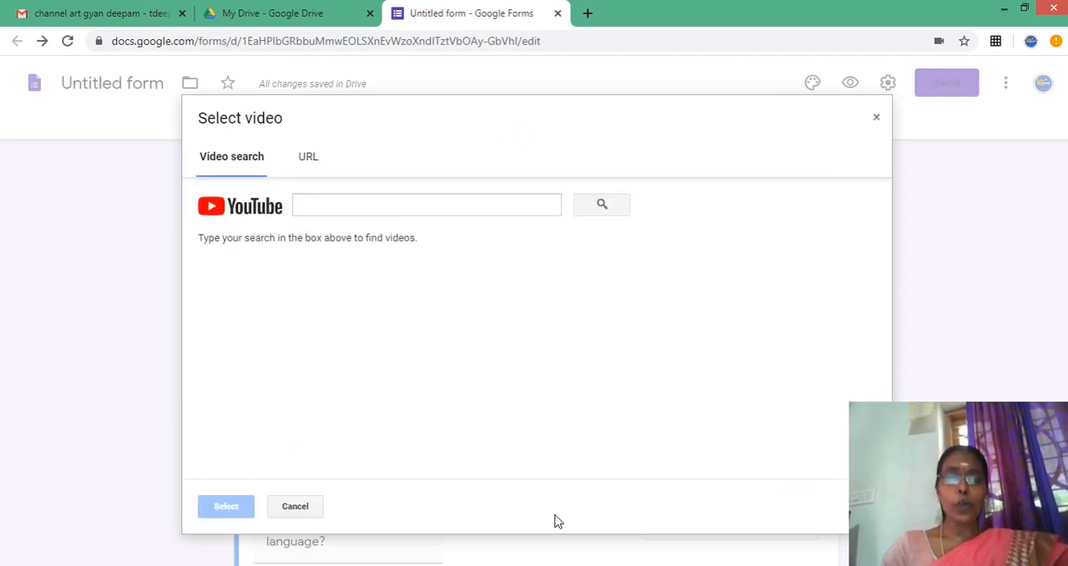
click(305, 159)
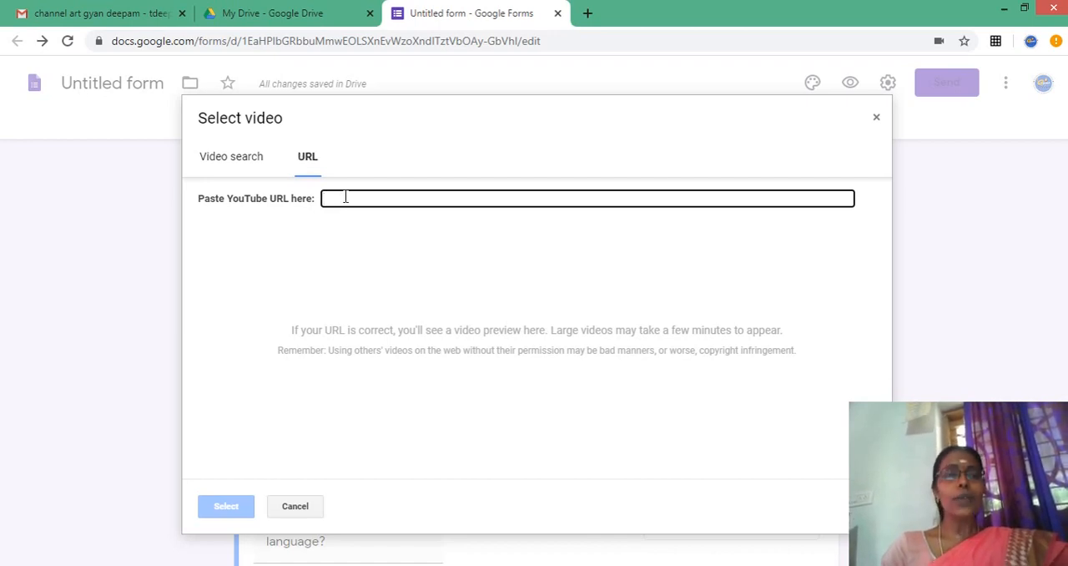
click(243, 153)
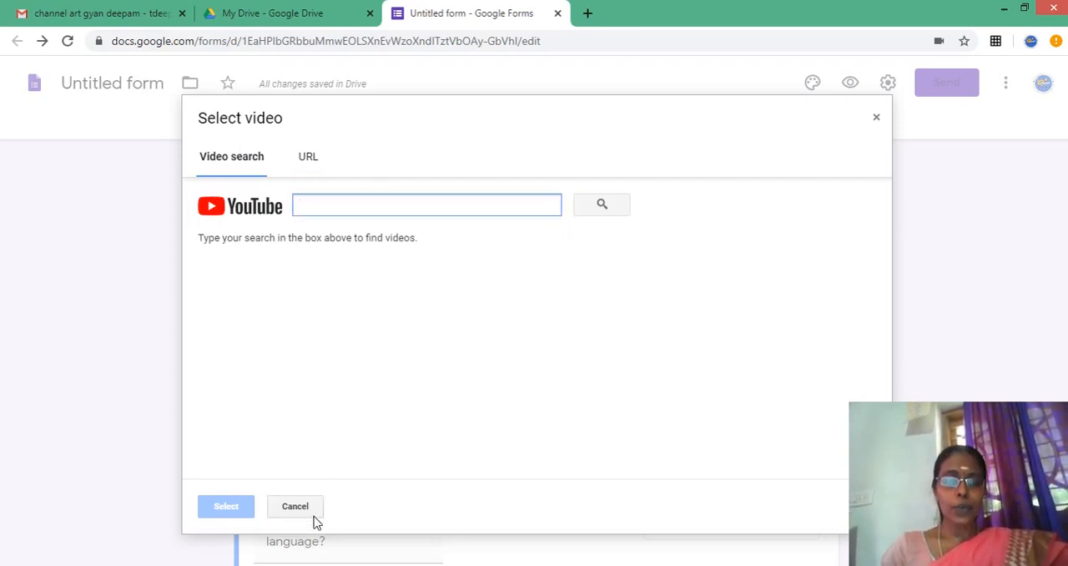
click(294, 507)
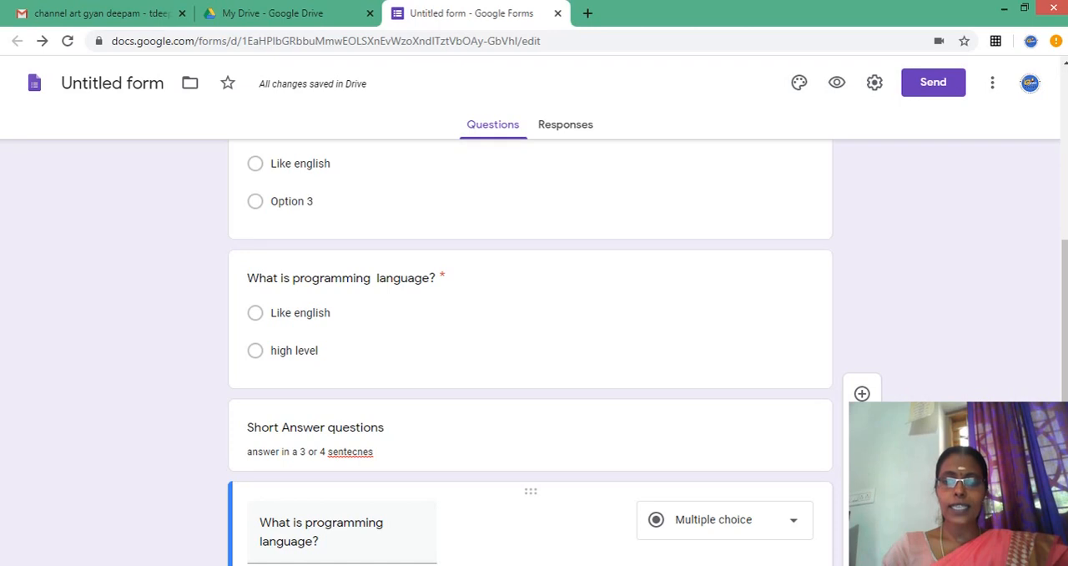
- Add a new section after the imported programming language question and title it "coding"
click(863, 557)
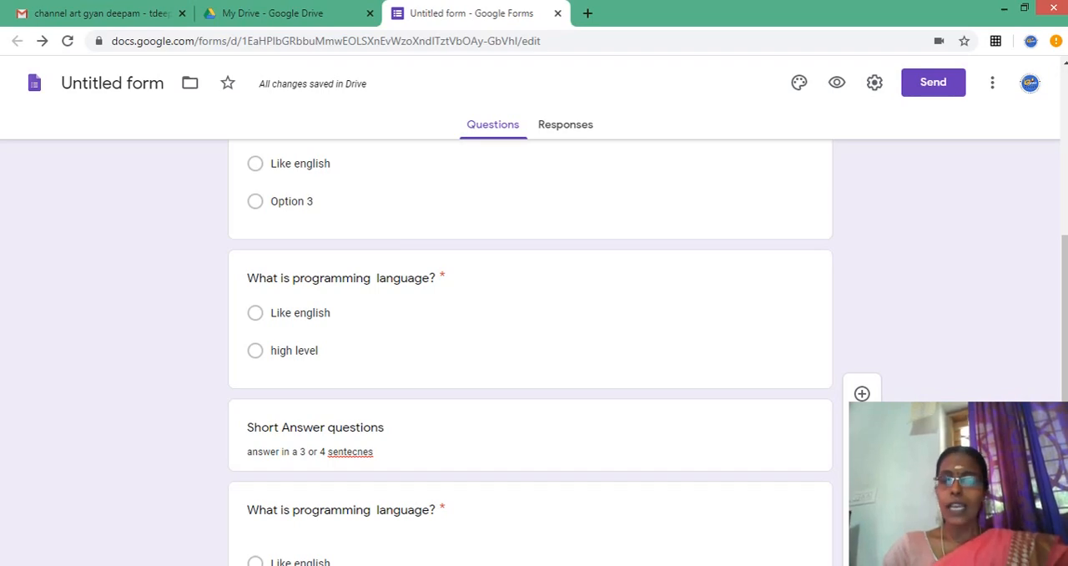
scroll(530, 351, down, 4)
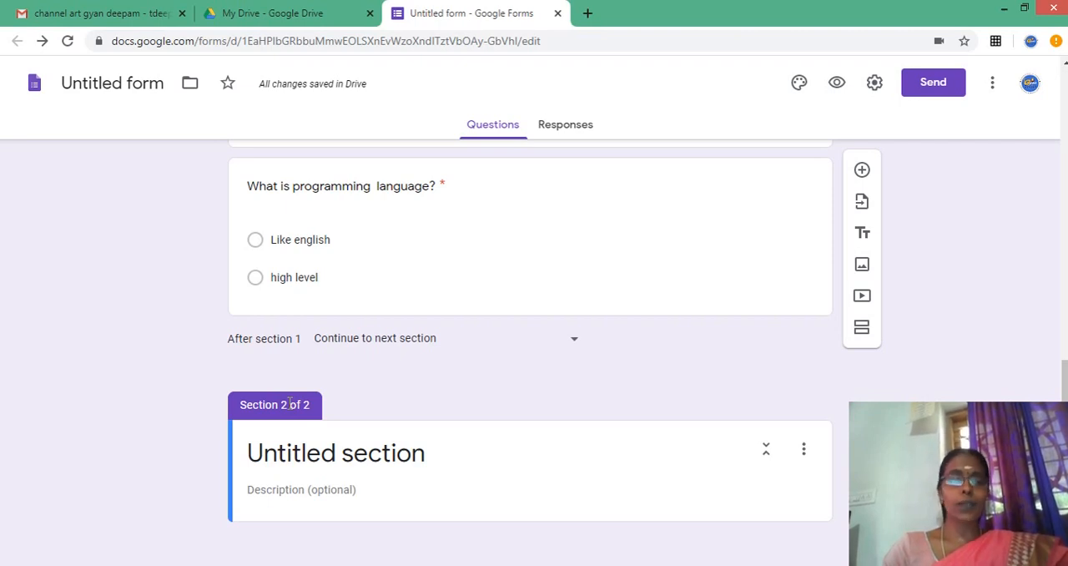
click(286, 452)
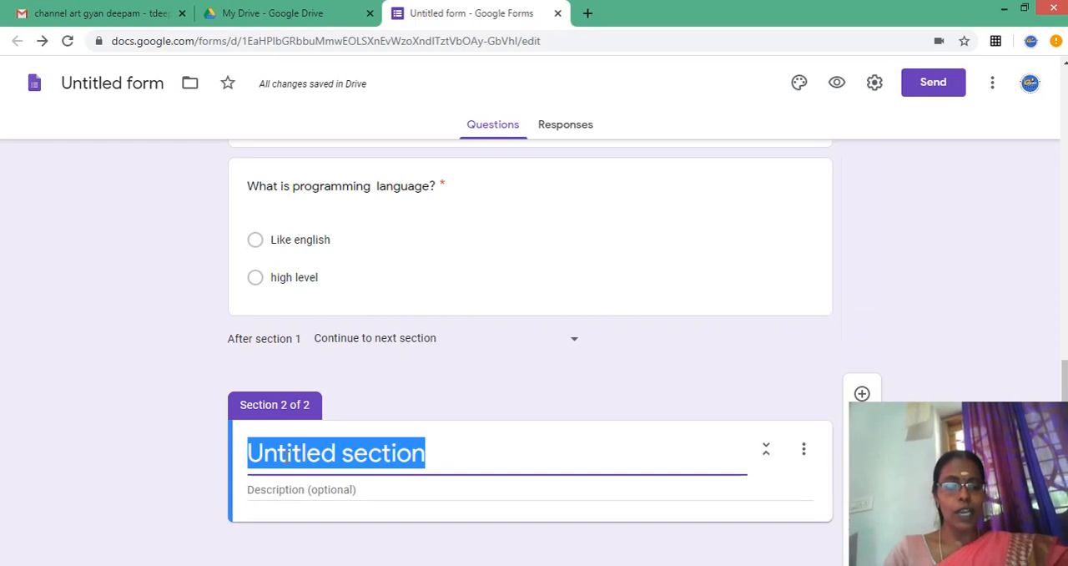
text(codi)
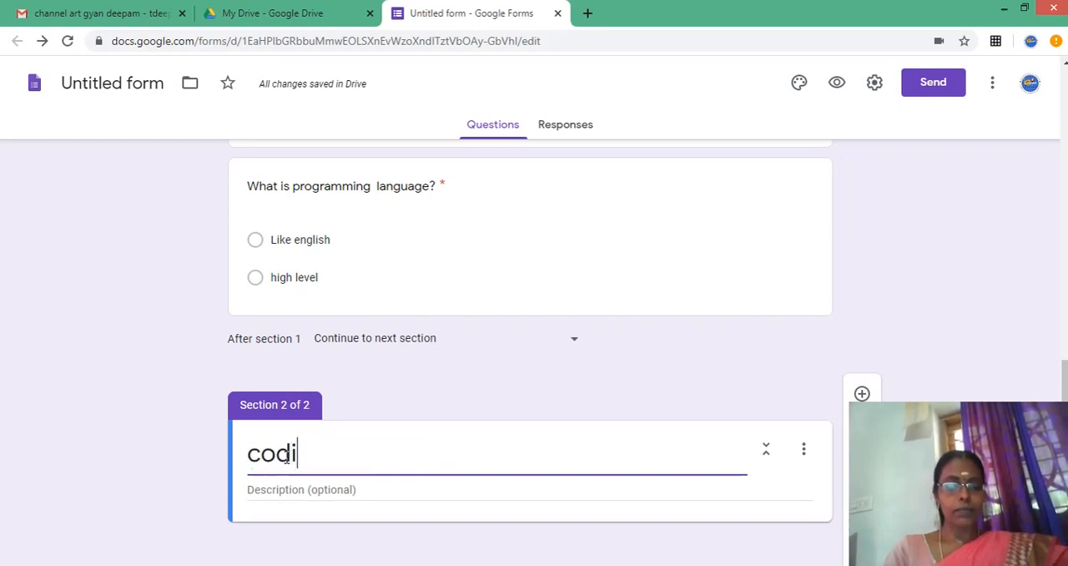
text(ng)
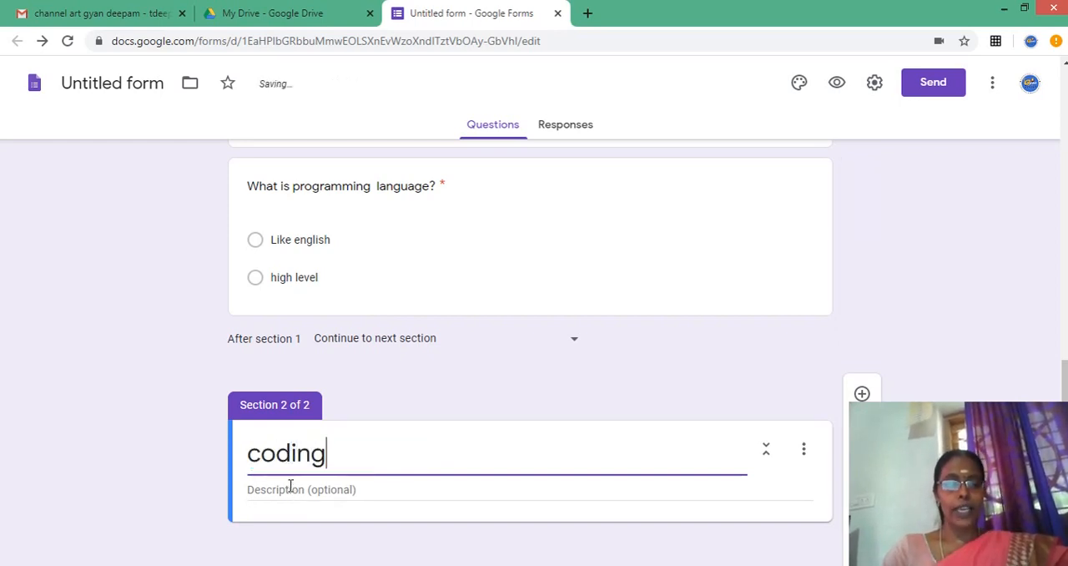
- Enter "attend all questions" as the description of the "coding" section, followed by a line break
click(290, 489)
text(a)
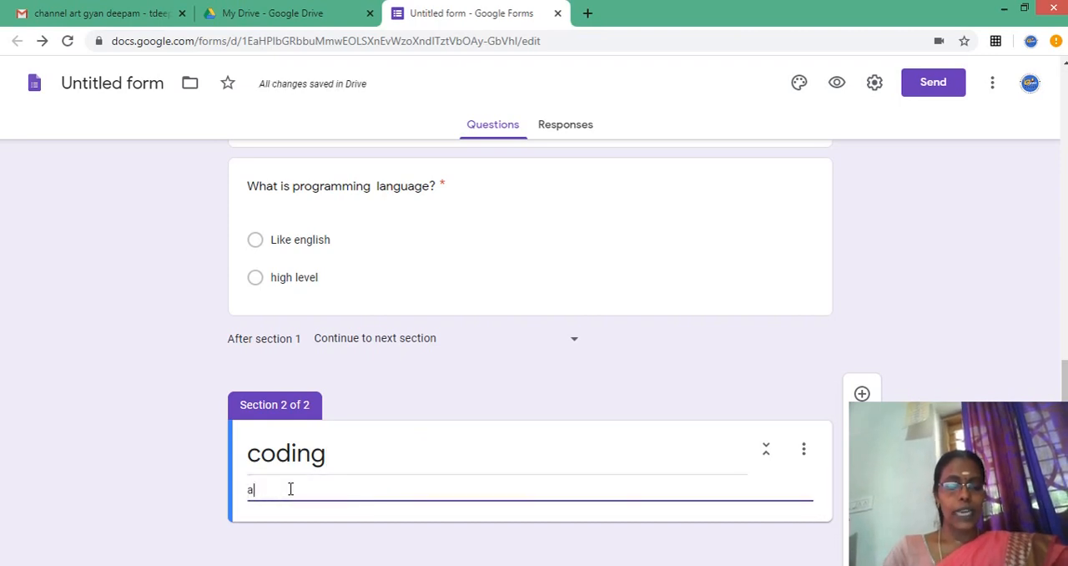
text(ttend all )
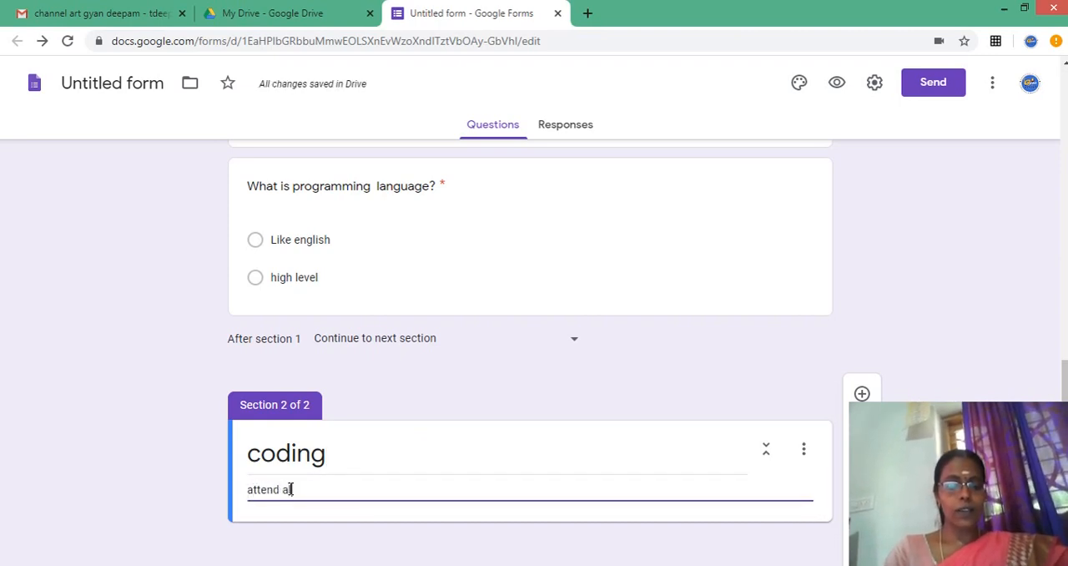
text(quest)
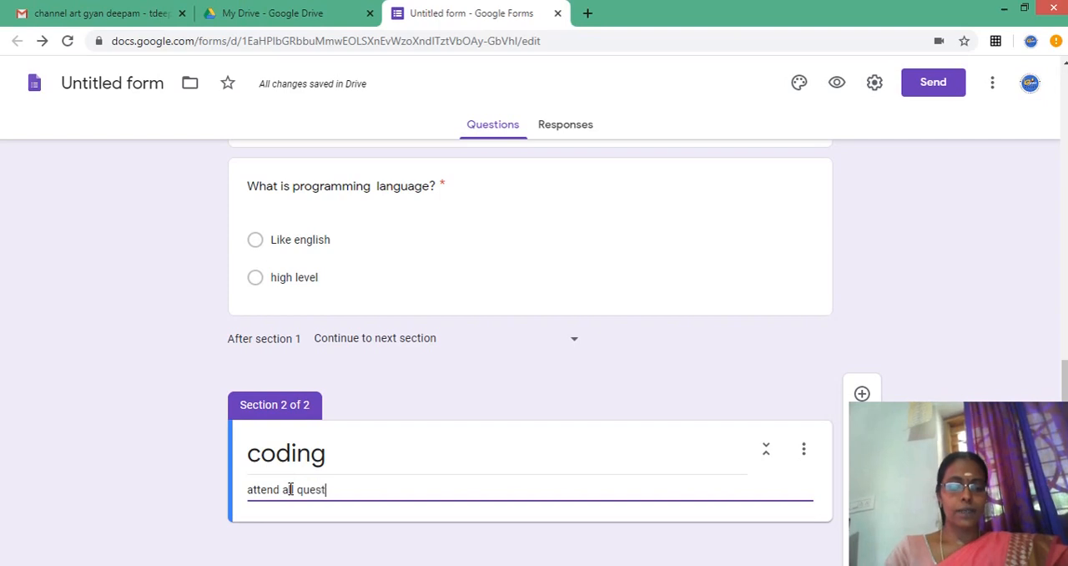
text(ions)
click(291, 489)
text(ll)
key(End)
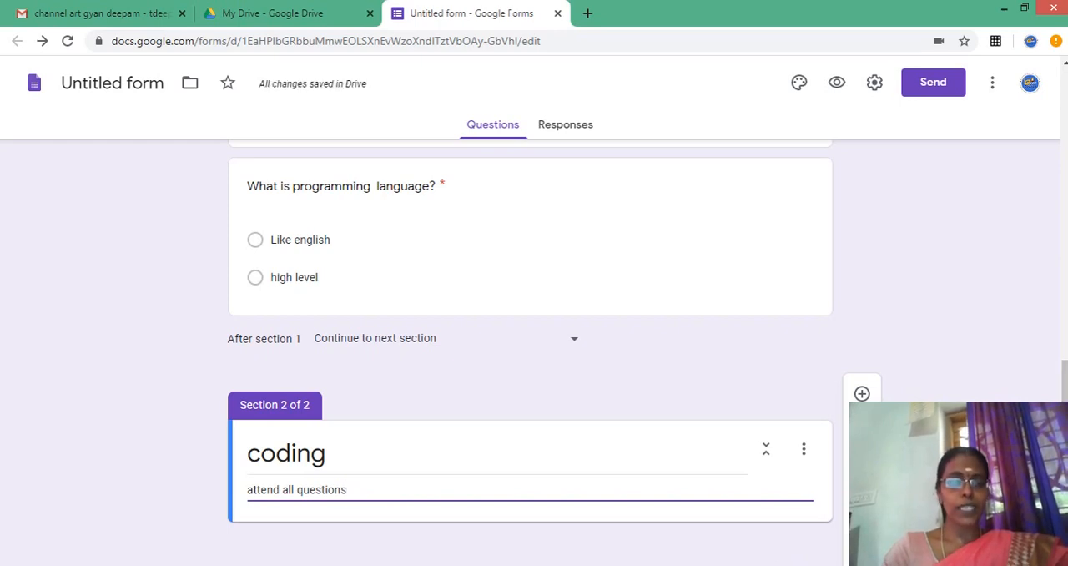
key(Return)
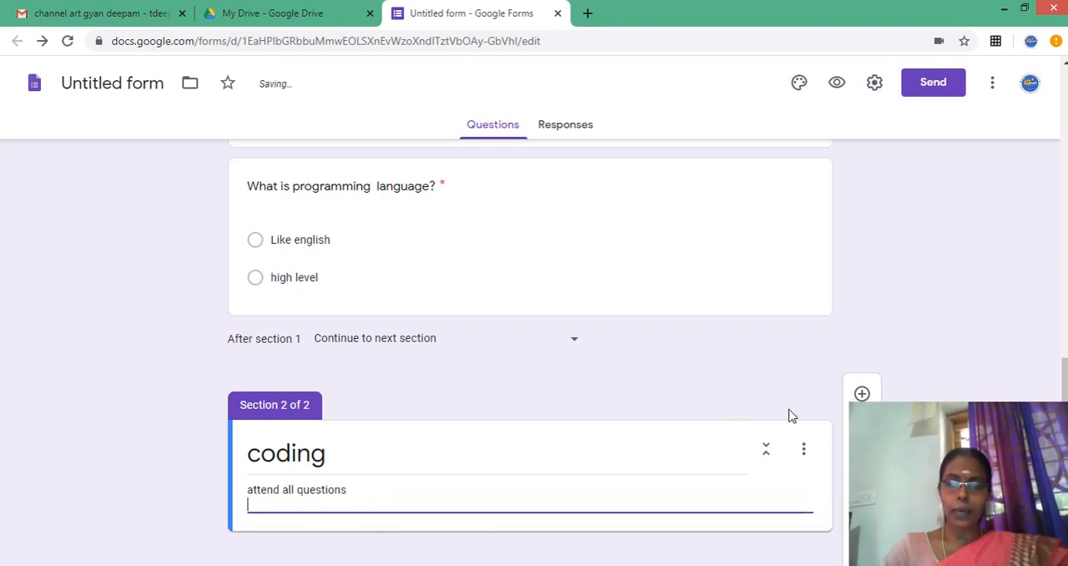
- Add two blank questions below the "coding" section header
click(864, 392)
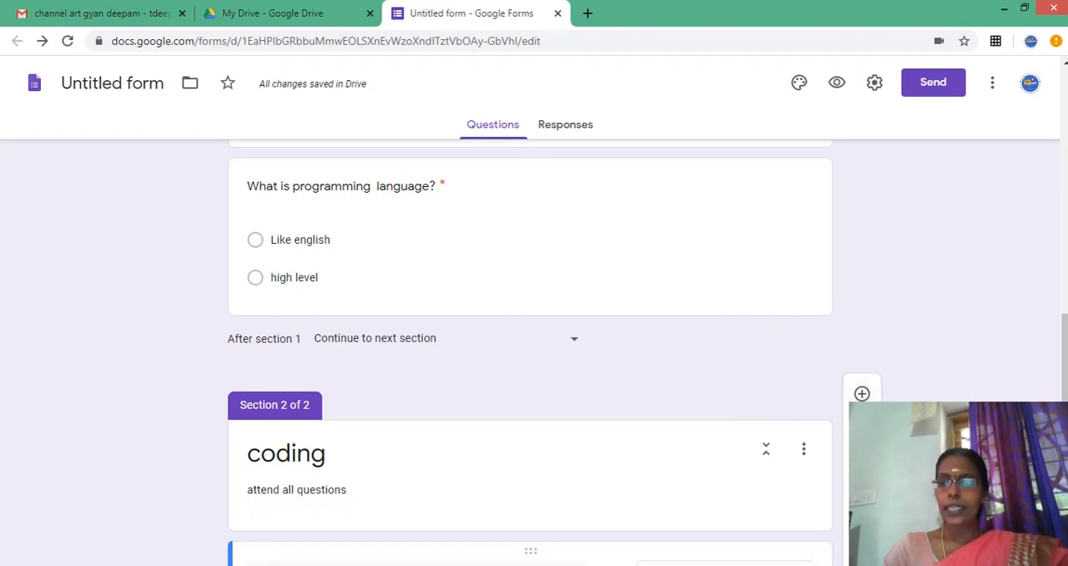
drag(1064, 330, 983, 7)
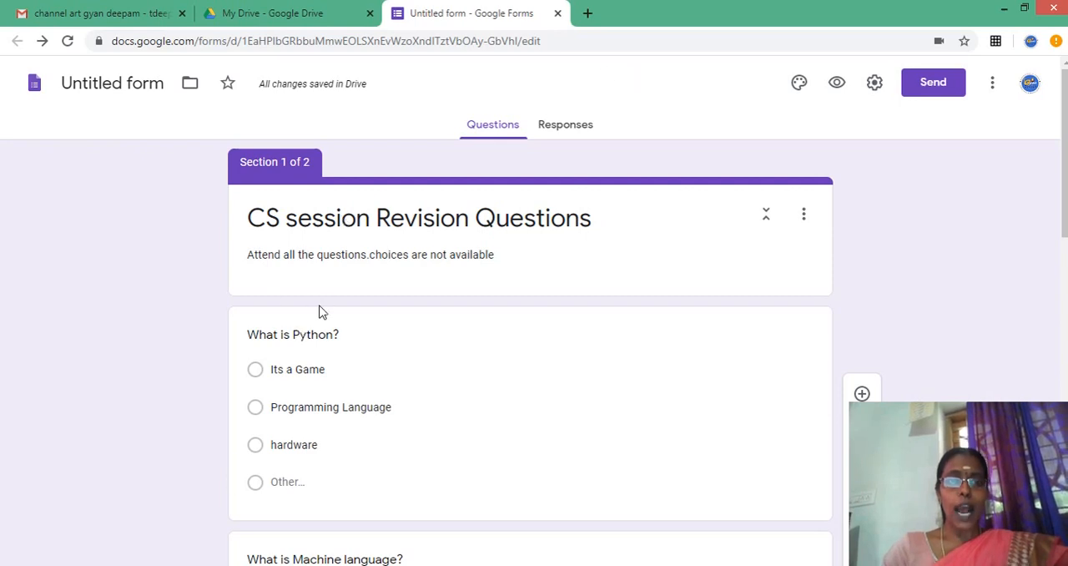
click(863, 395)
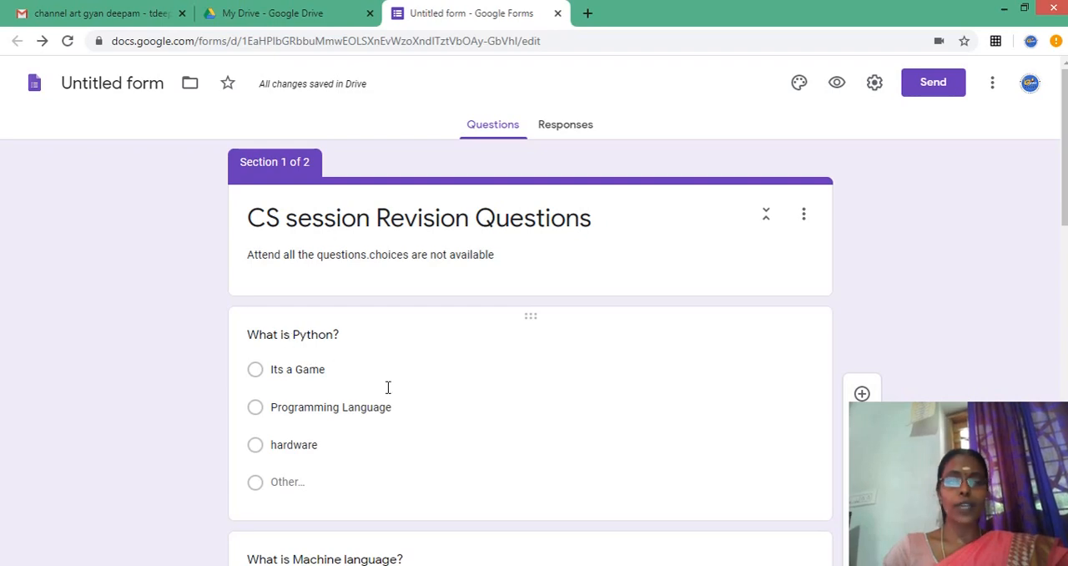
click(1067, 207)
drag(1064, 205, 1064, 536)
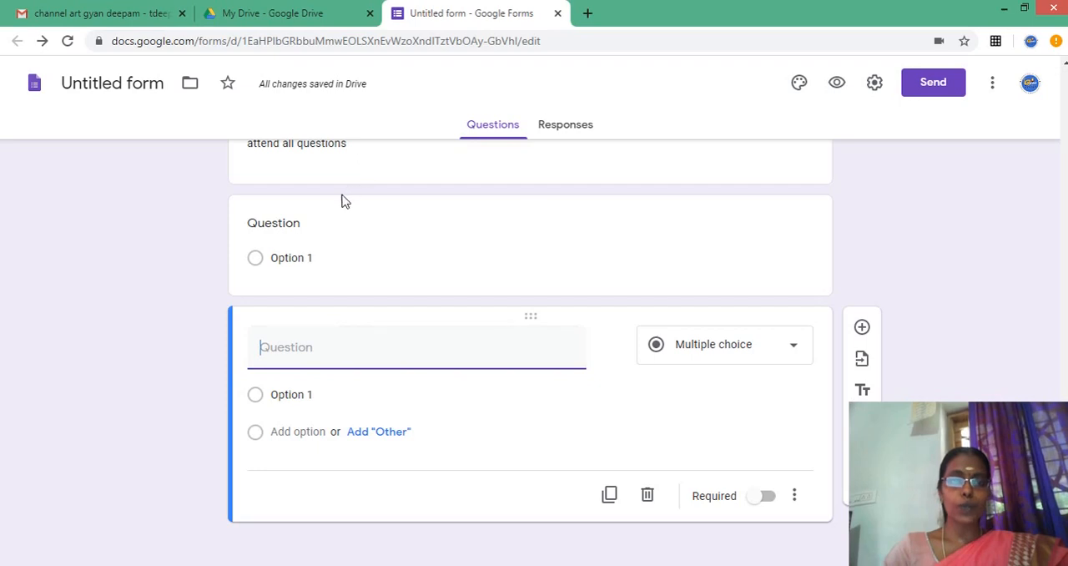
- Title the first blank question in the "coding" section "write the code to print sum of two numbers", keeping the short answer type
click(294, 223)
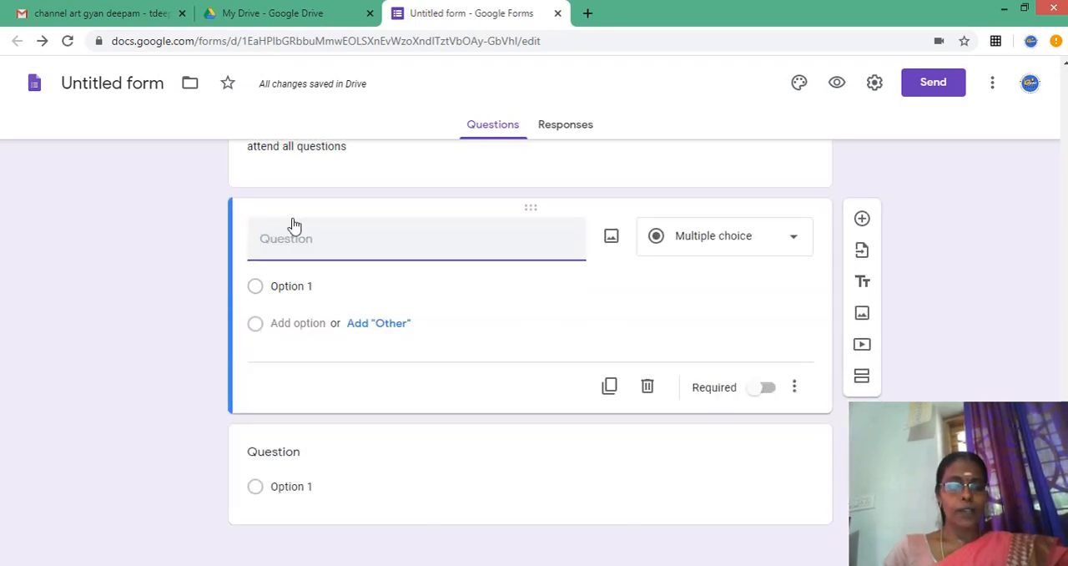
text(wir)
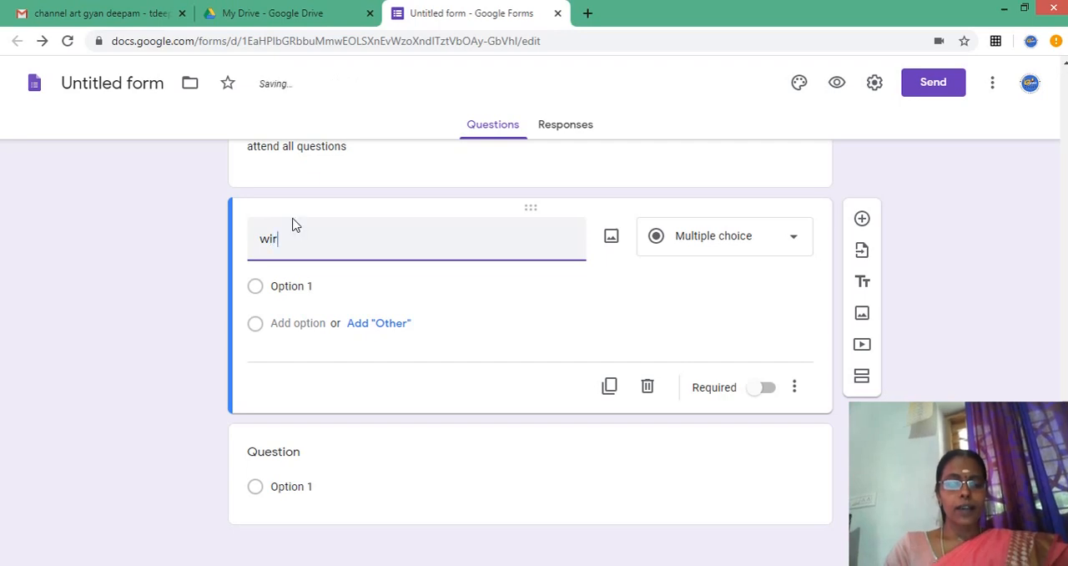
key(BackSpace)
key(BackSpace)
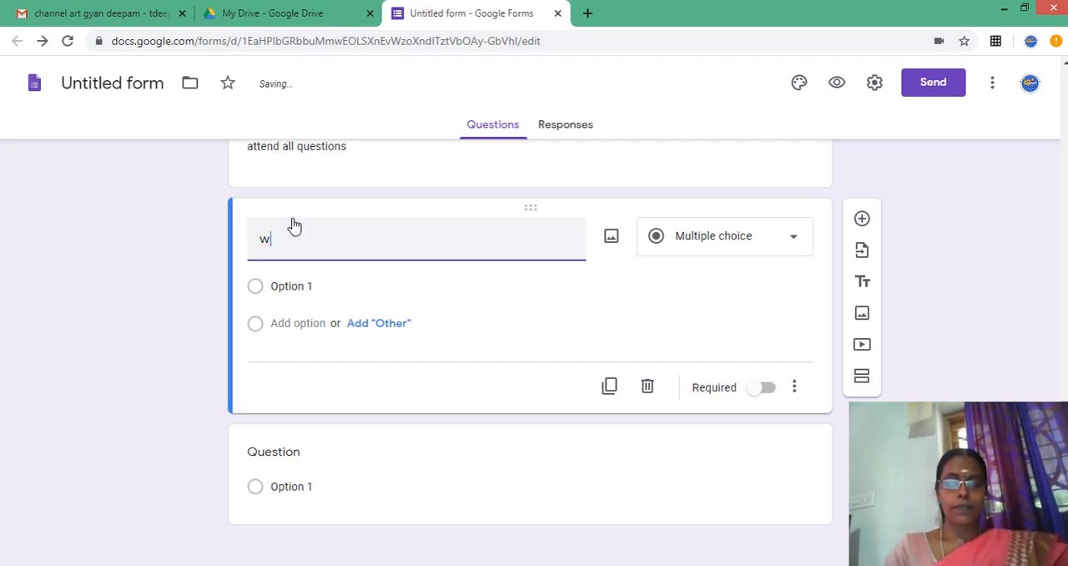
text(ite )
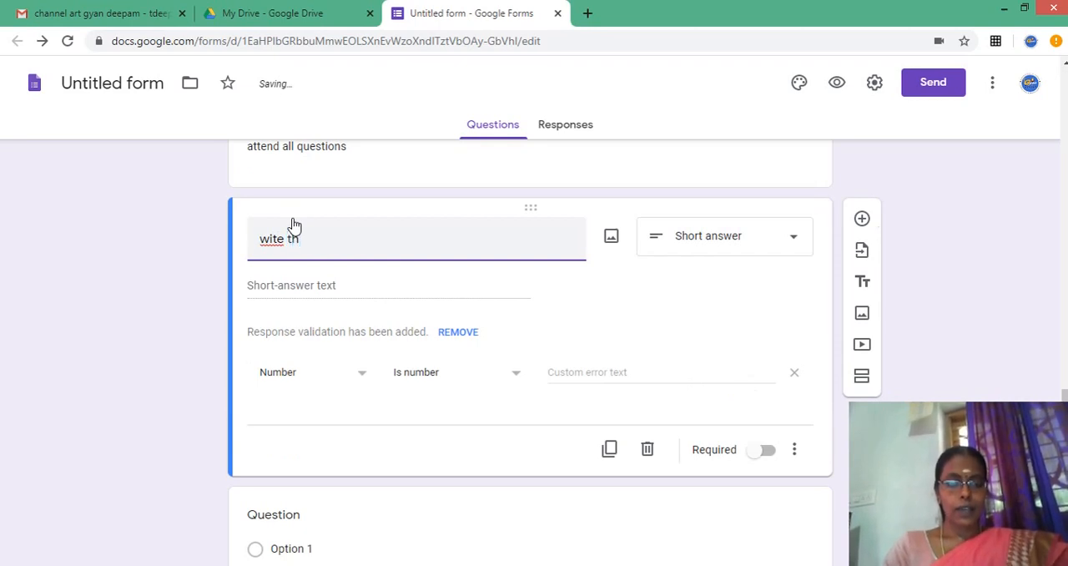
text(th)
key(BackSpace)
key(BackSpace)
key(BackSpace)
key(BackSpace)
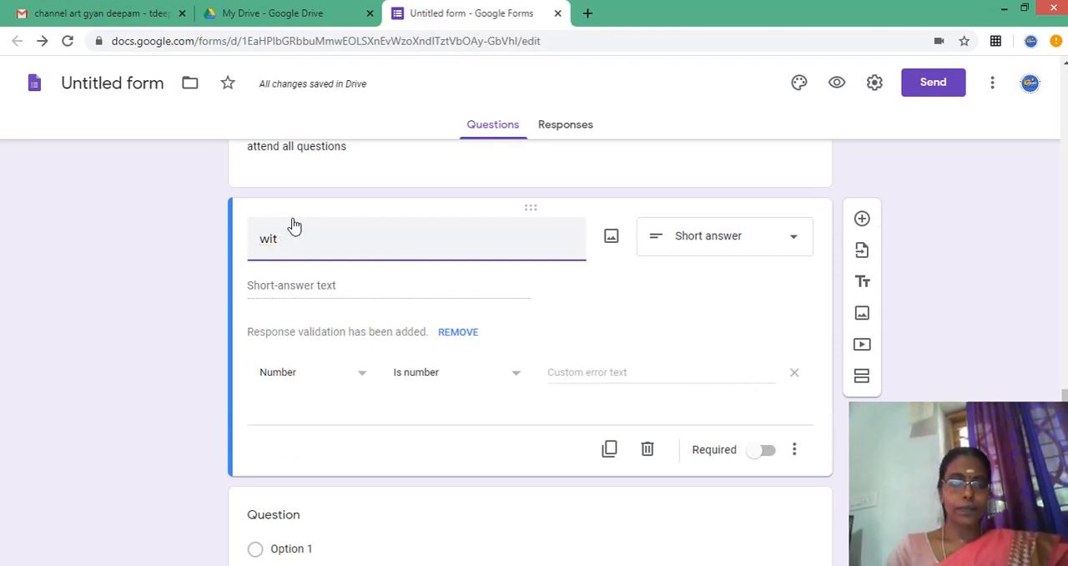
key(BackSpace)
text(rite the)
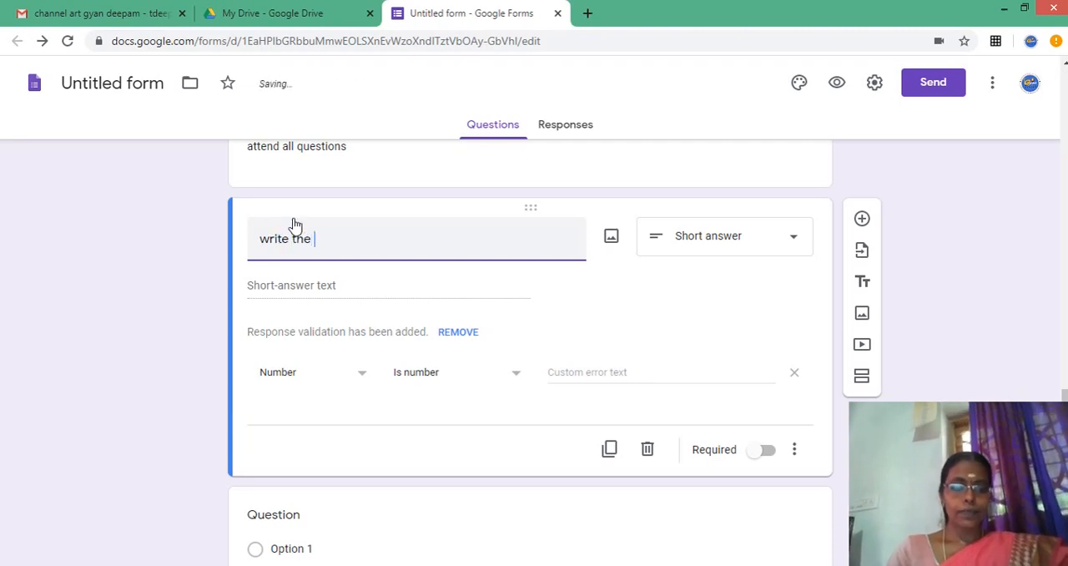
text( code to )
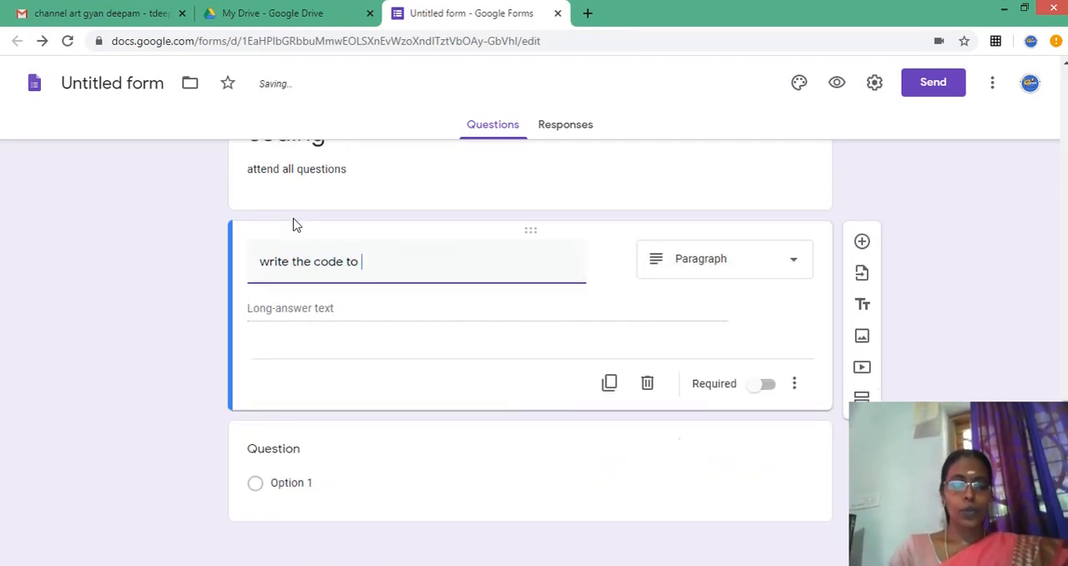
text(print )
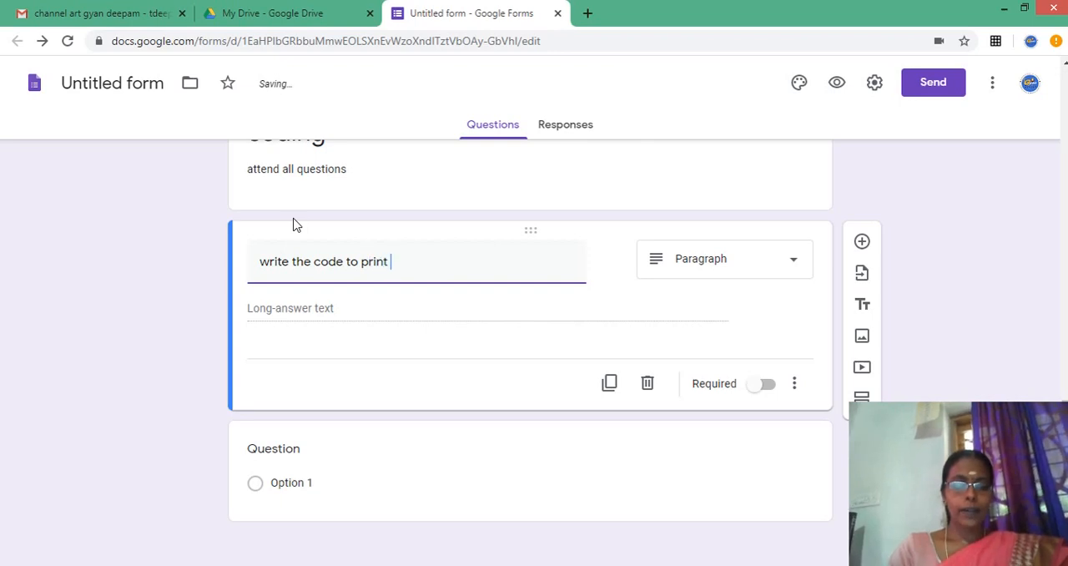
text(sum of t)
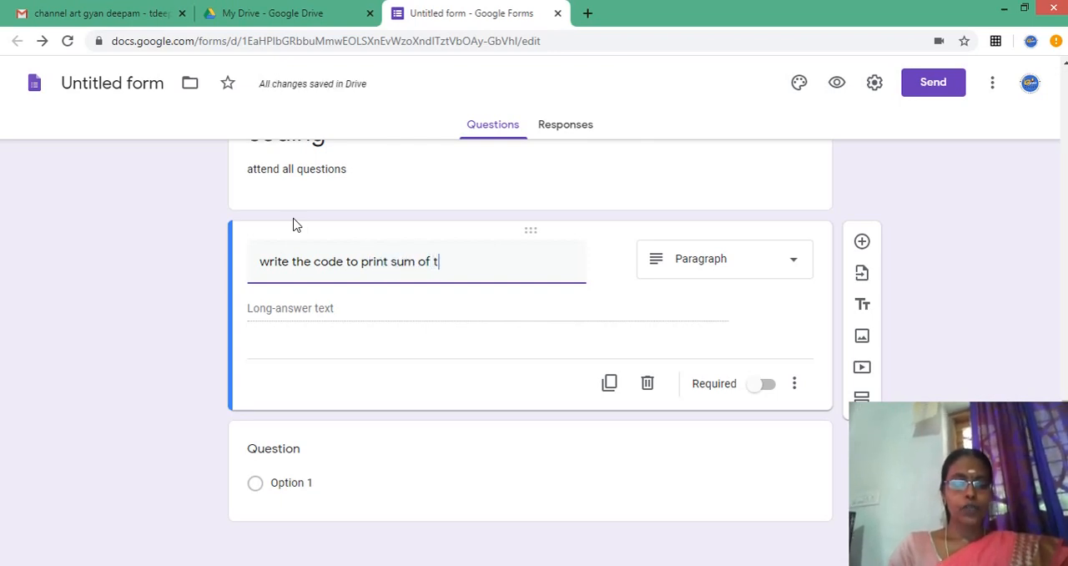
text(wo numb)
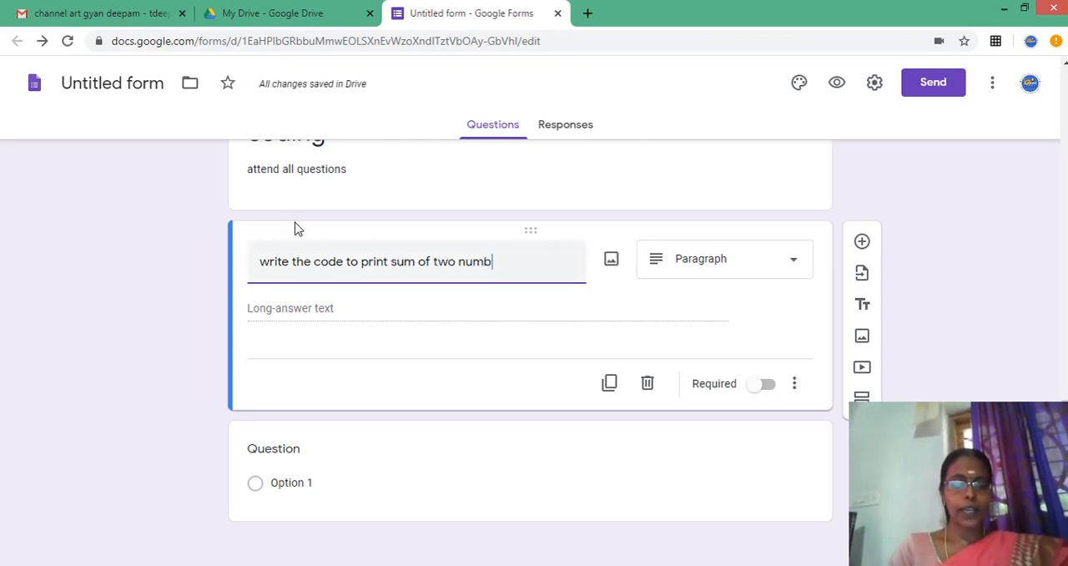
text(ers)
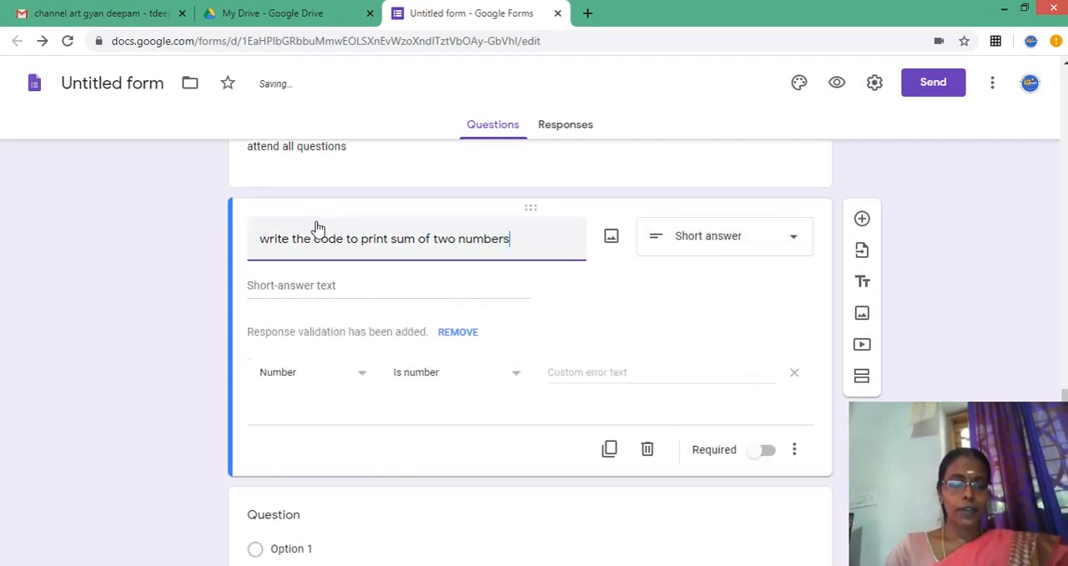
click(739, 245)
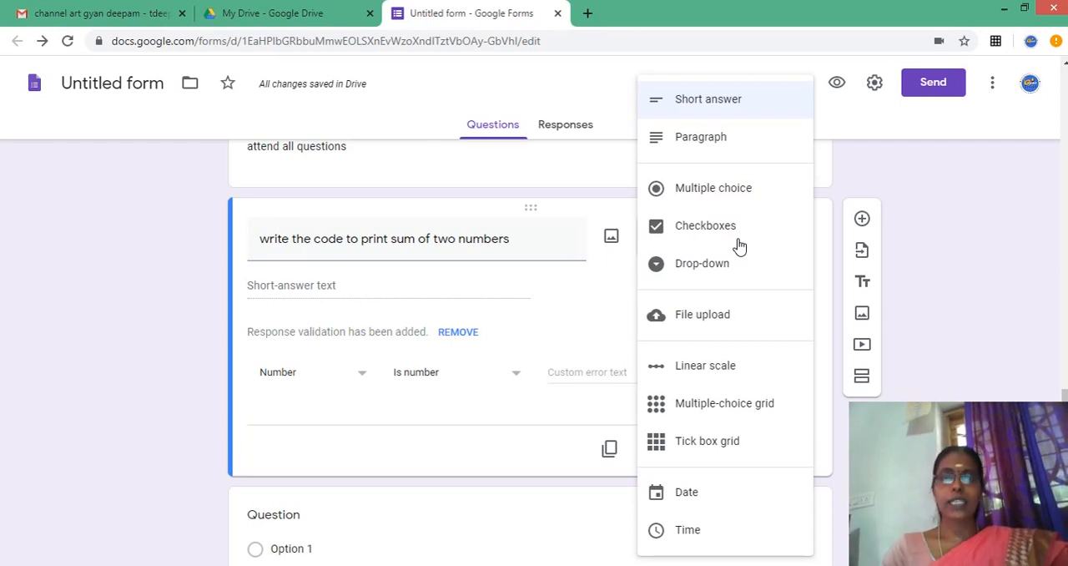
click(574, 316)
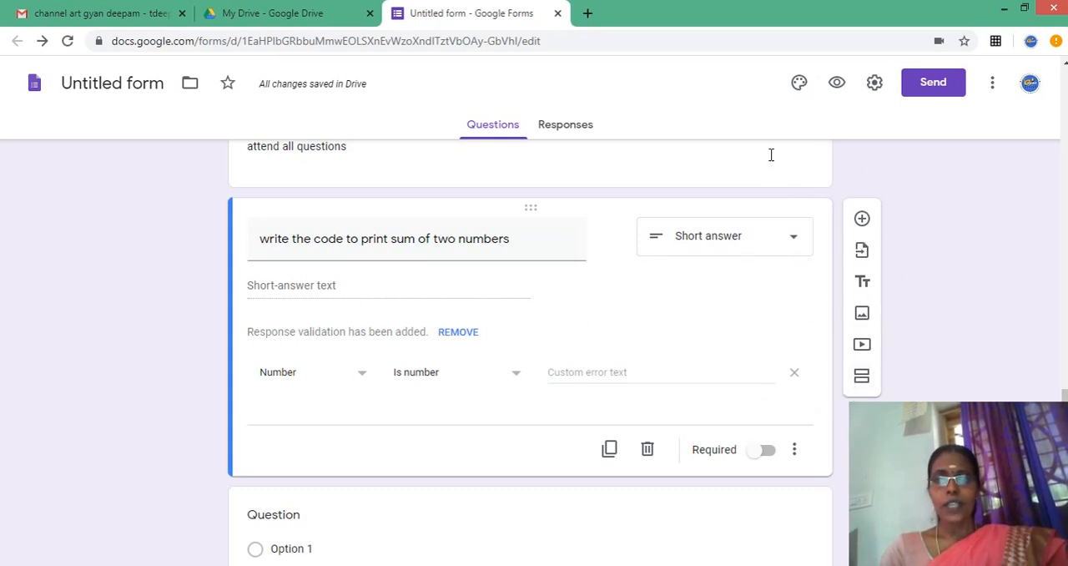
- Set the theme colour to light blue and insert the dark blue fibre-strand image from the Work and School themes as header
click(798, 85)
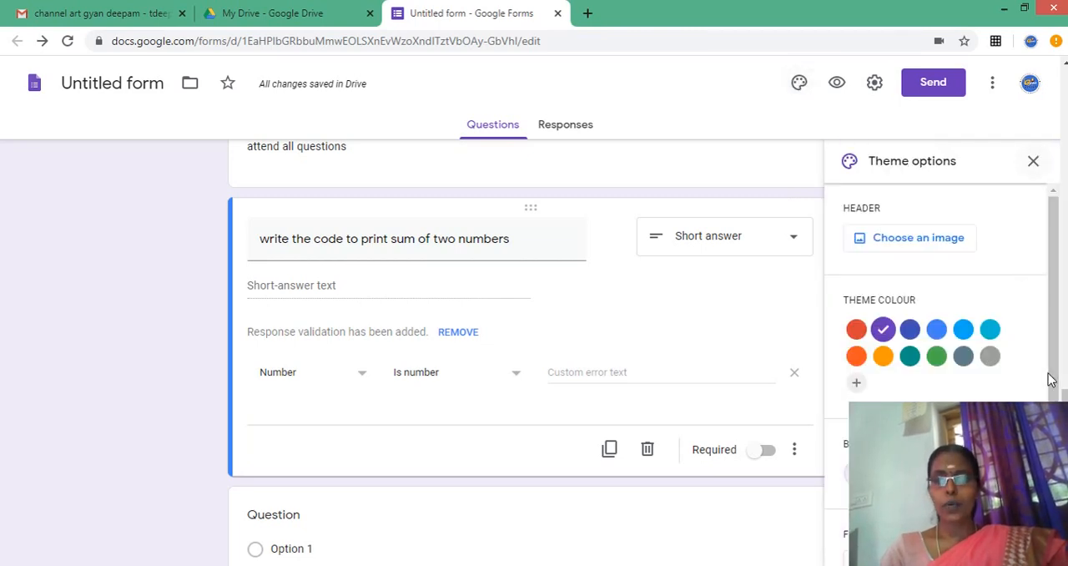
click(964, 332)
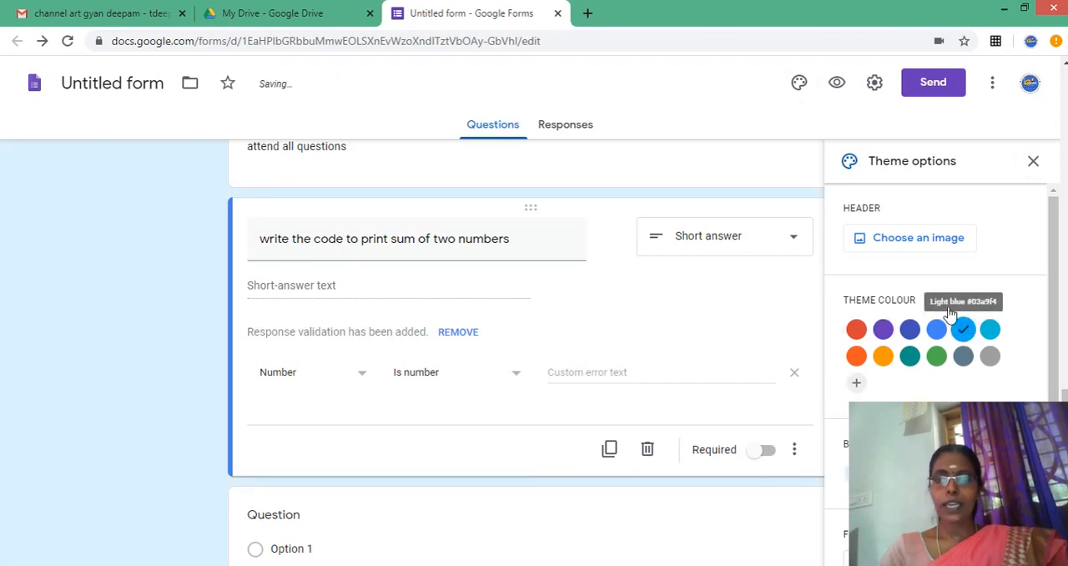
click(935, 249)
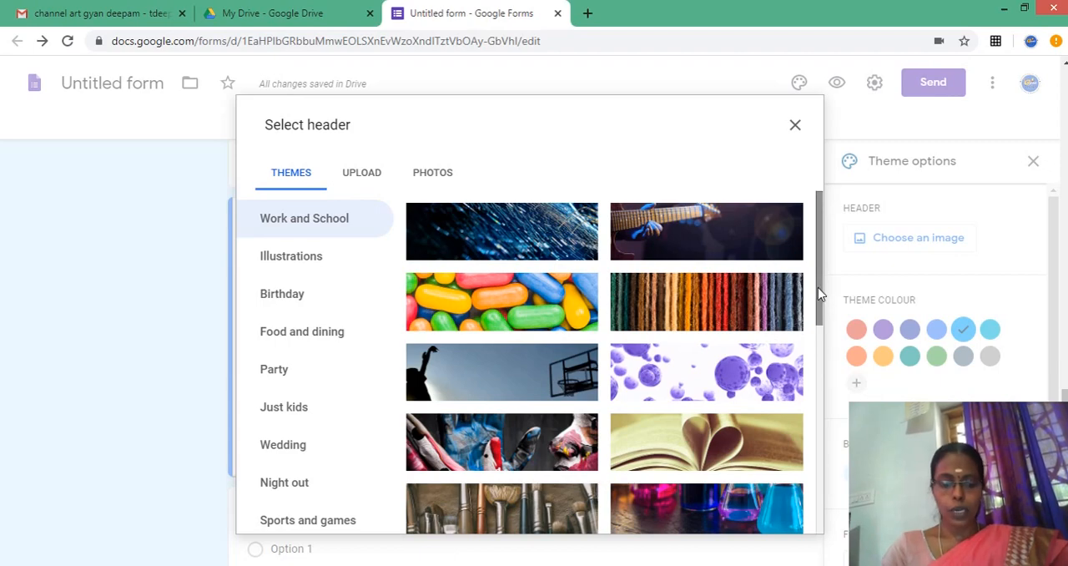
drag(818, 287, 822, 252)
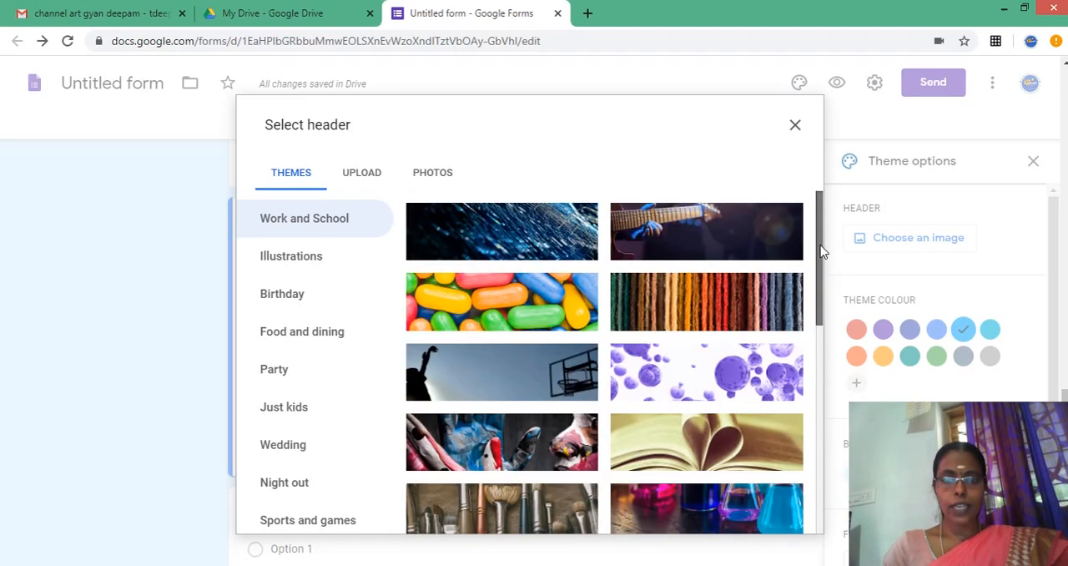
click(533, 260)
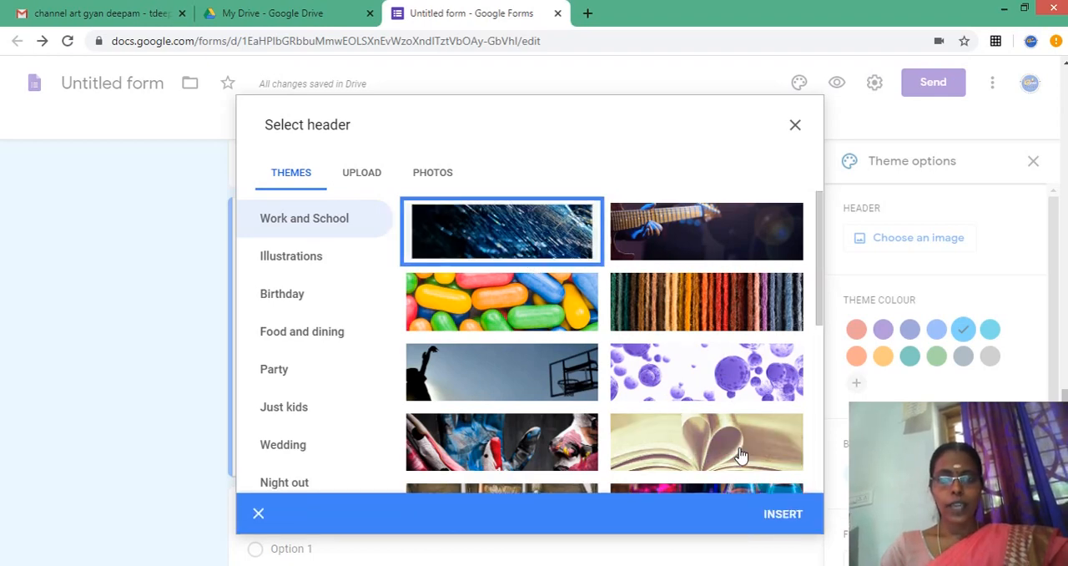
click(798, 515)
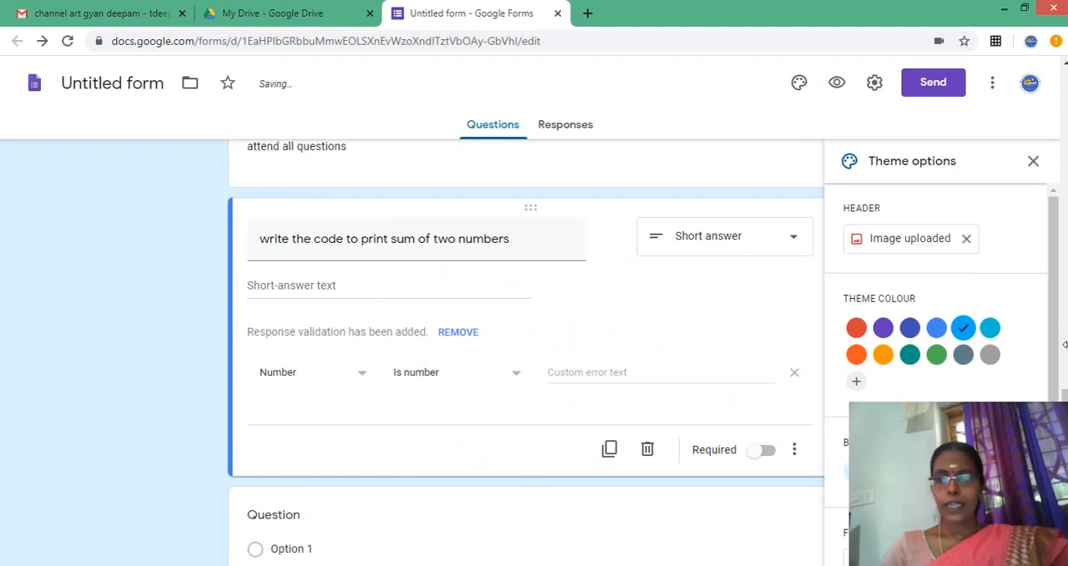
- Review the form with its new header and change the theme font to the decorative script style
drag(1065, 429, 1005, 179)
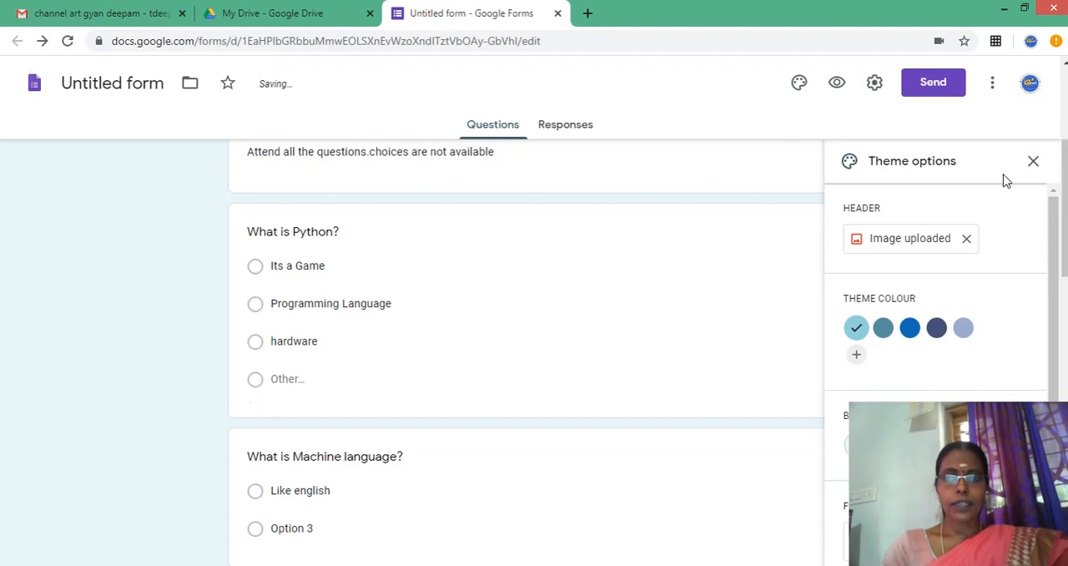
drag(1066, 158, 1056, 321)
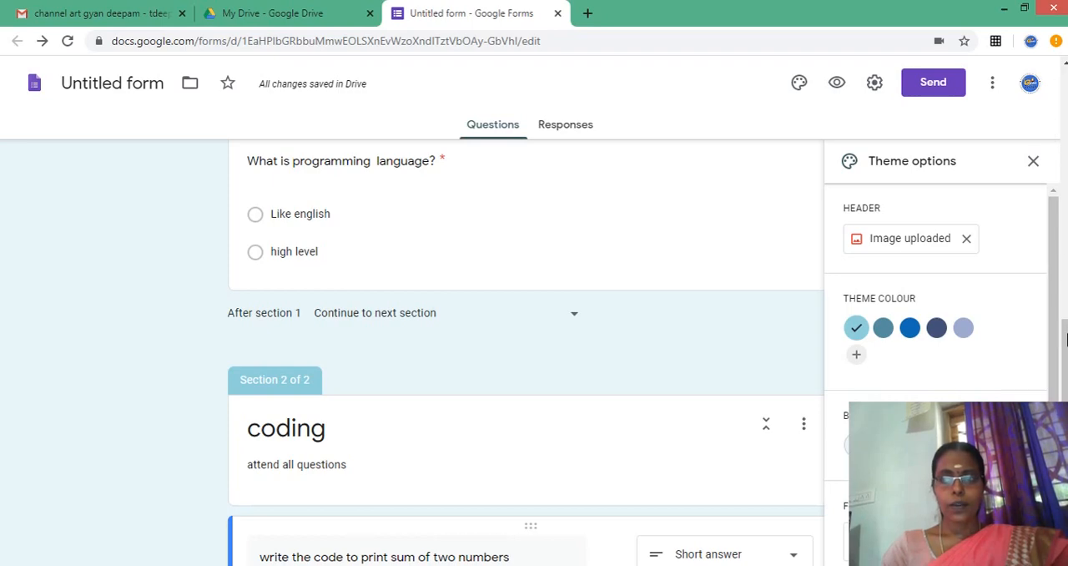
drag(1065, 338, 1051, 142)
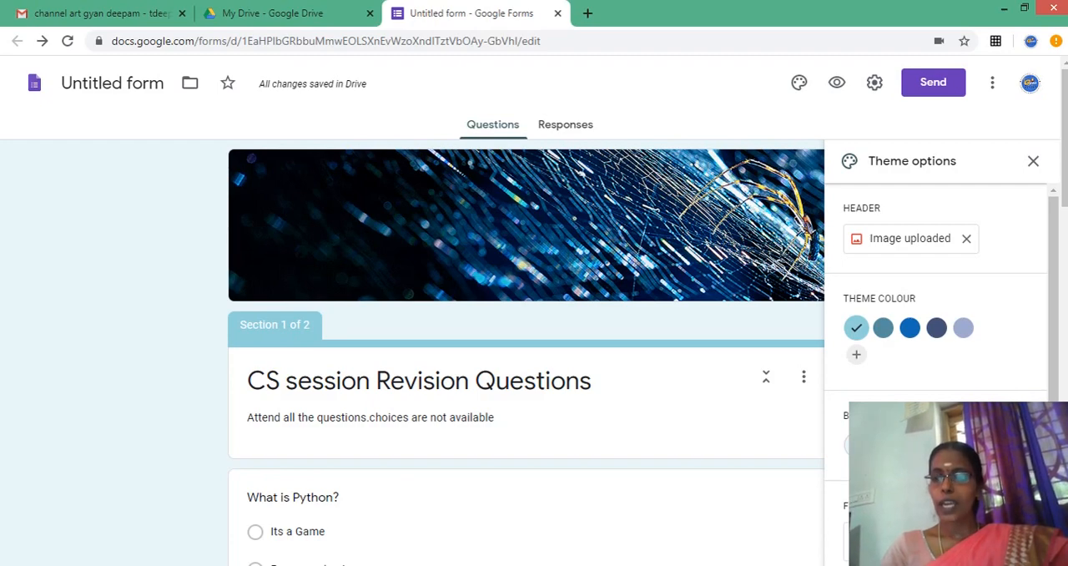
scroll(937, 375, down, 1)
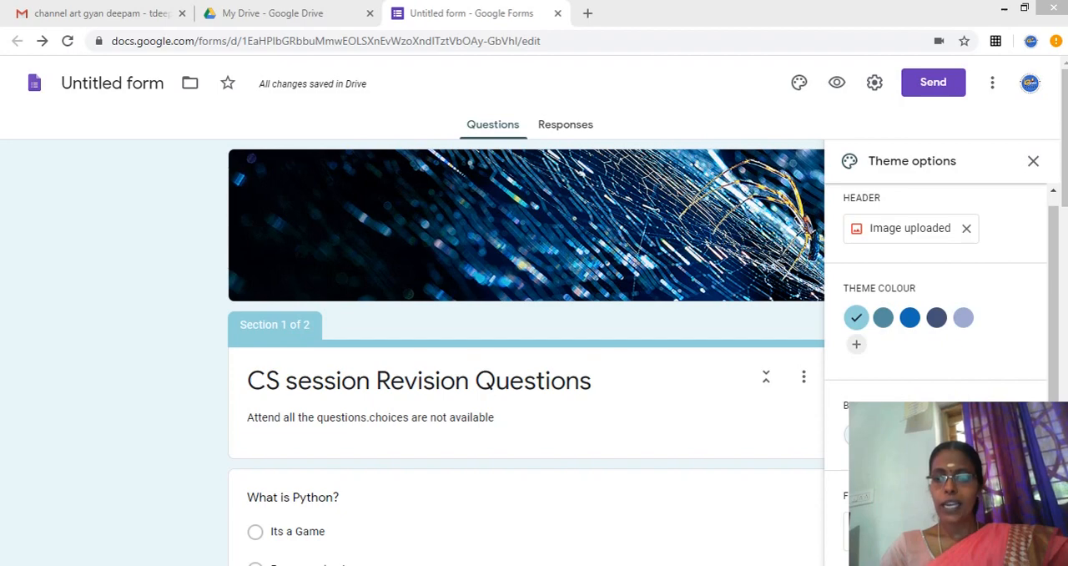
click(927, 531)
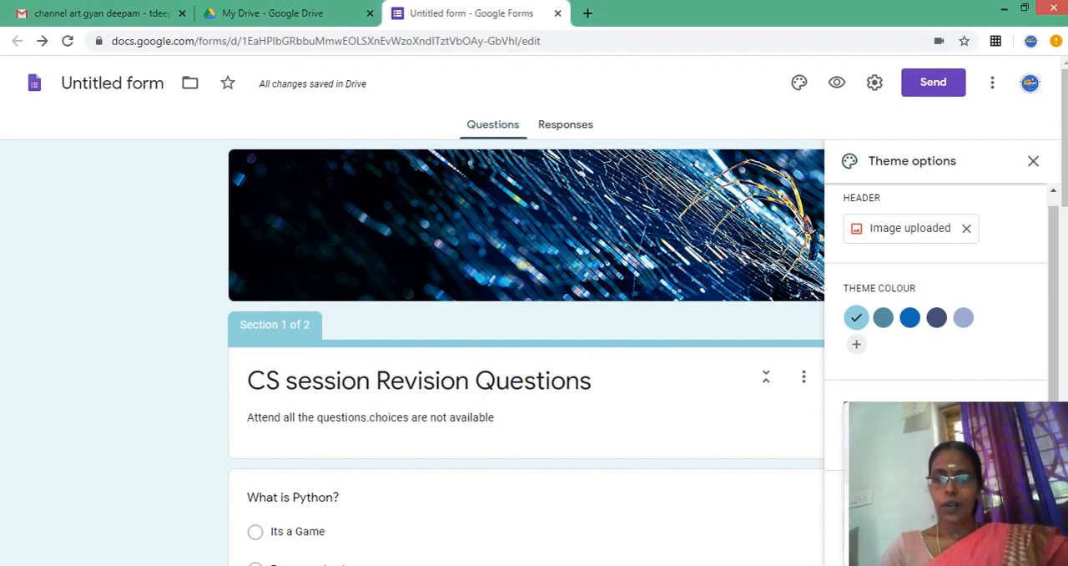
click(927, 466)
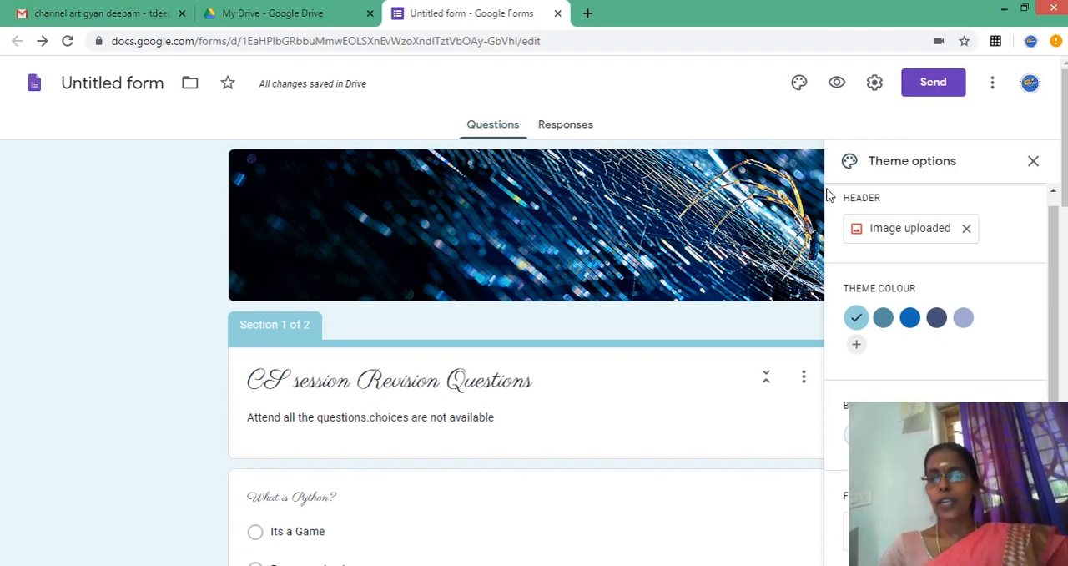
- Preview the form down to the end of its first section and try to continue to the following section without answering
click(836, 85)
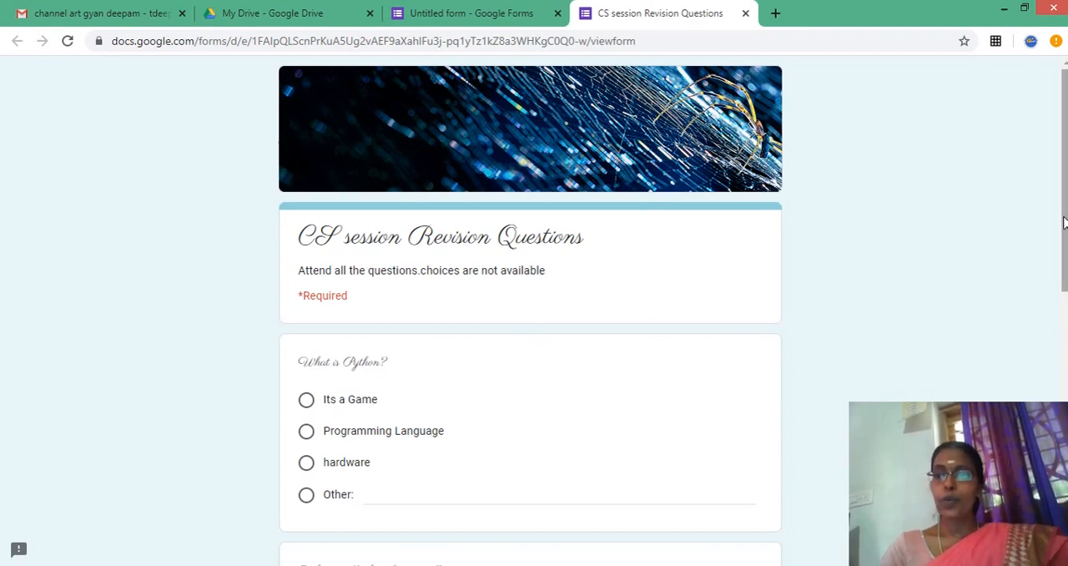
mouse_move(1064, 221)
mouse_down()
mouse_move(1064, 495)
mouse_move(1065, 218)
mouse_up()
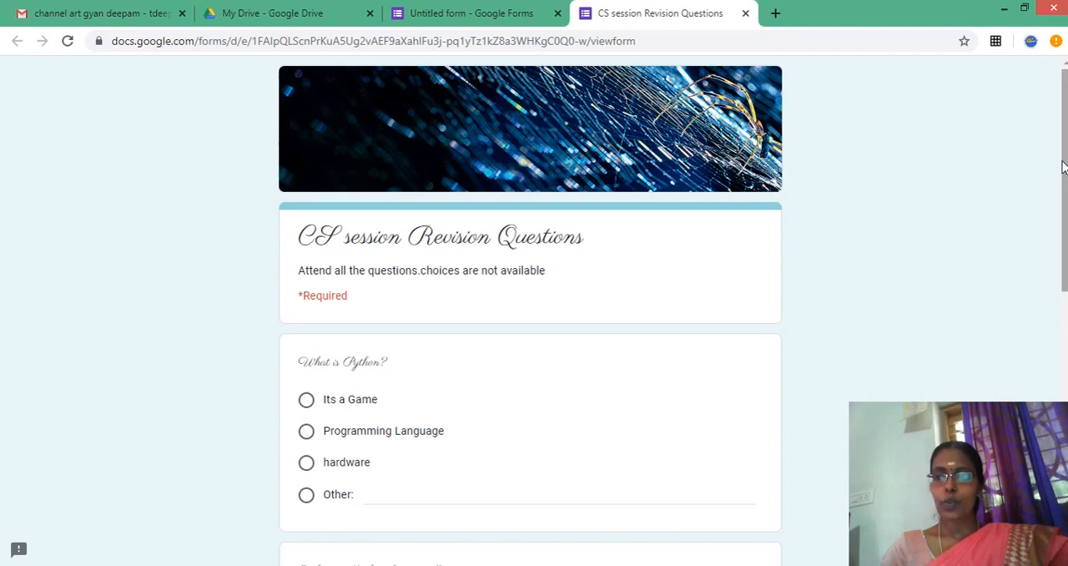
drag(1064, 168, 1064, 436)
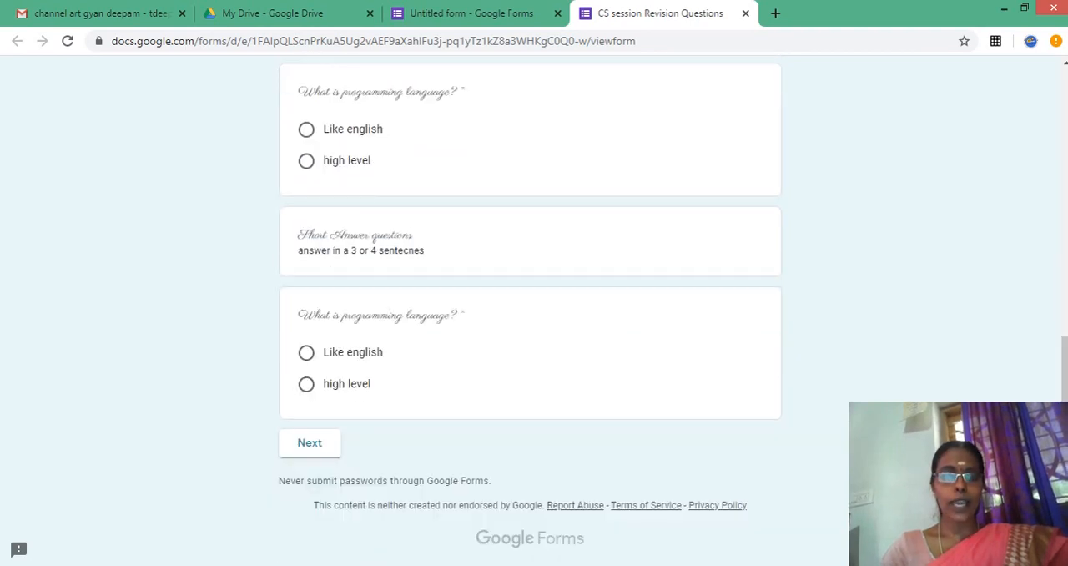
click(309, 443)
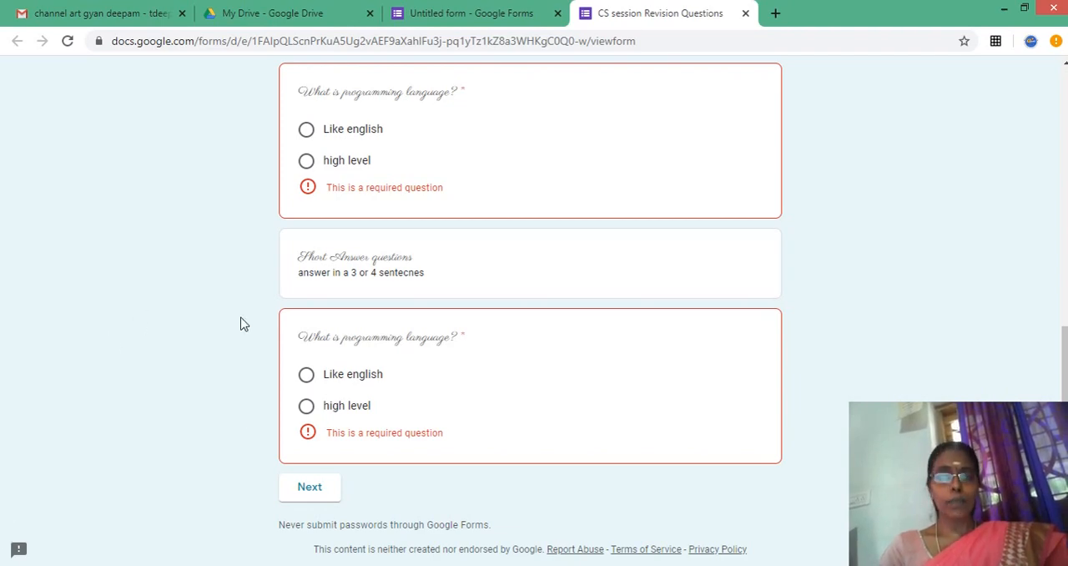
- Return to the form editor and review the general and presentation options in the form's settings
click(441, 15)
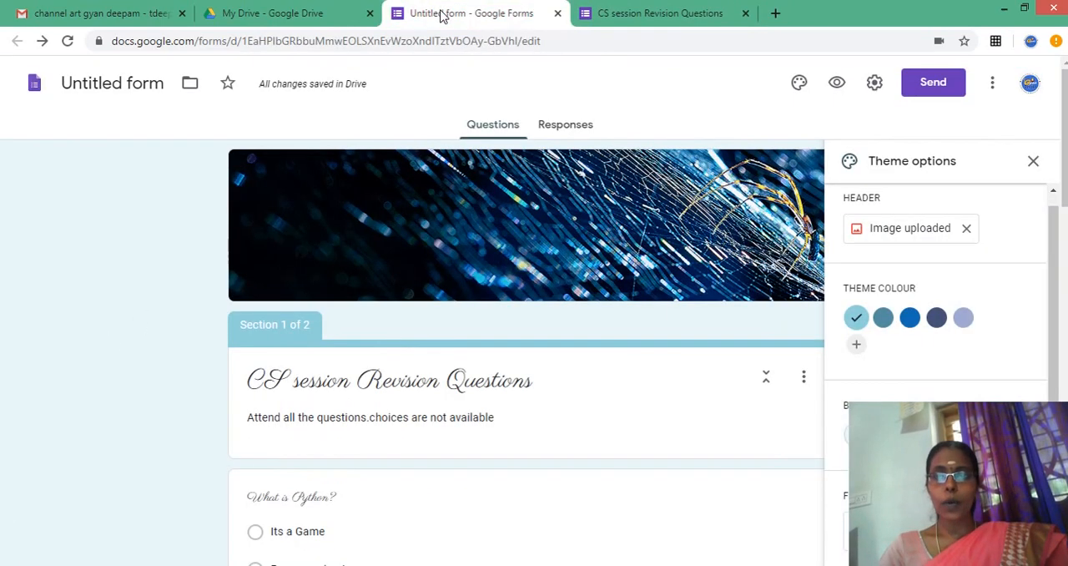
click(876, 85)
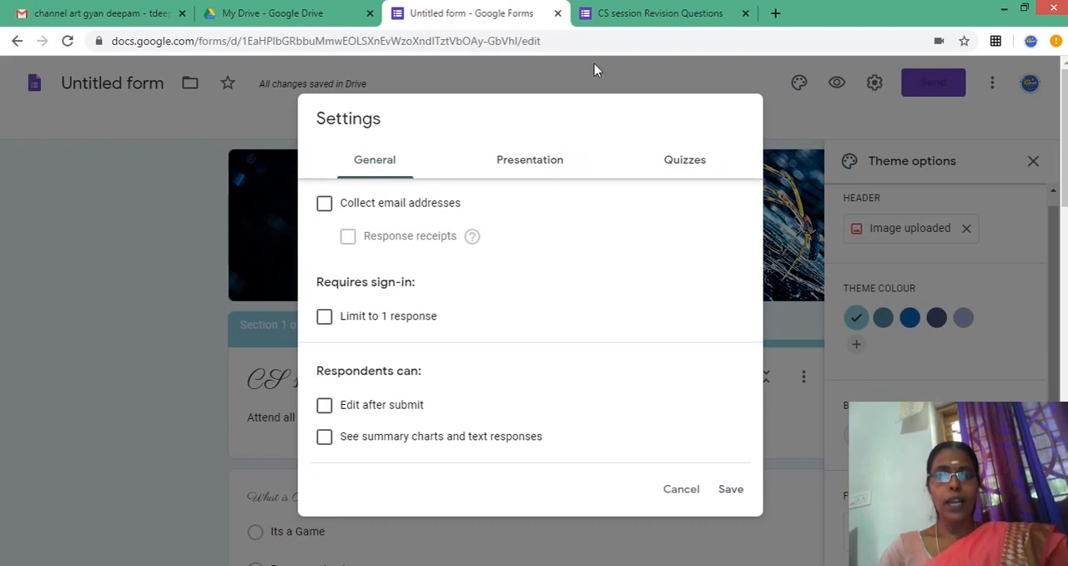
click(523, 161)
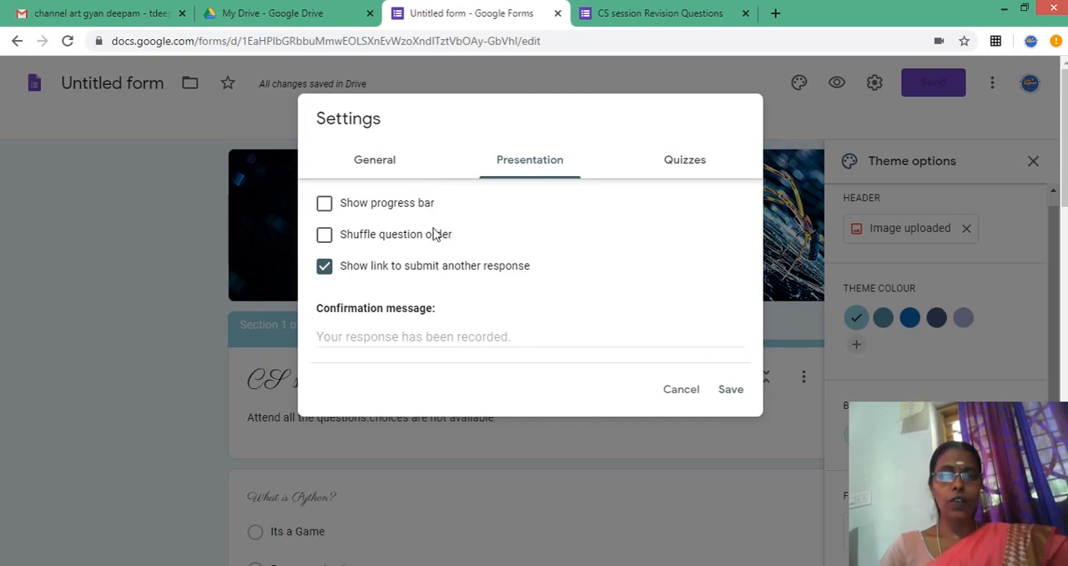
click(356, 165)
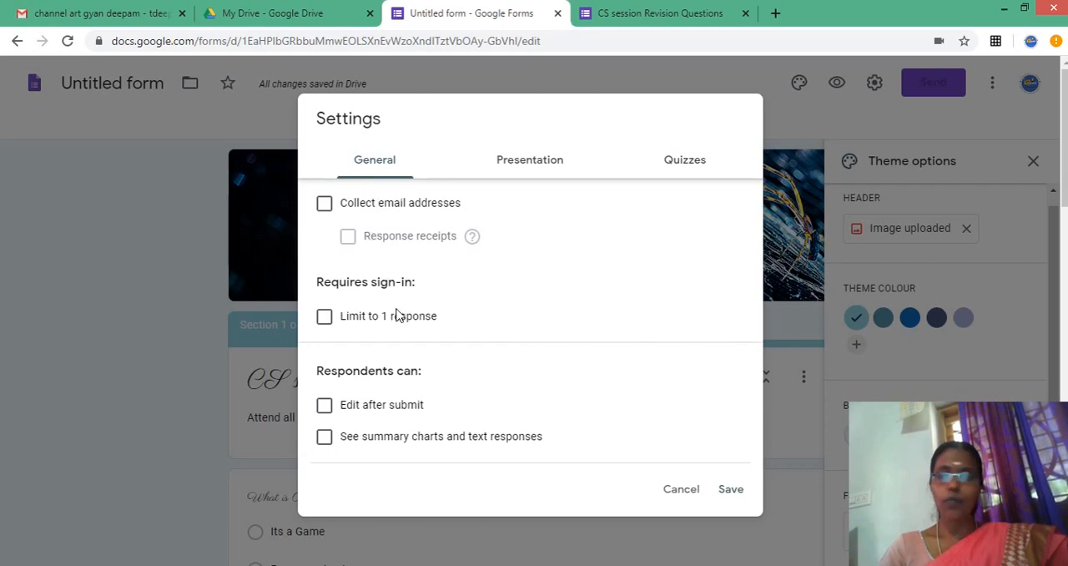
- Allow respondents to see summary charts and text responses, leaving the option to edit after submit off
click(324, 409)
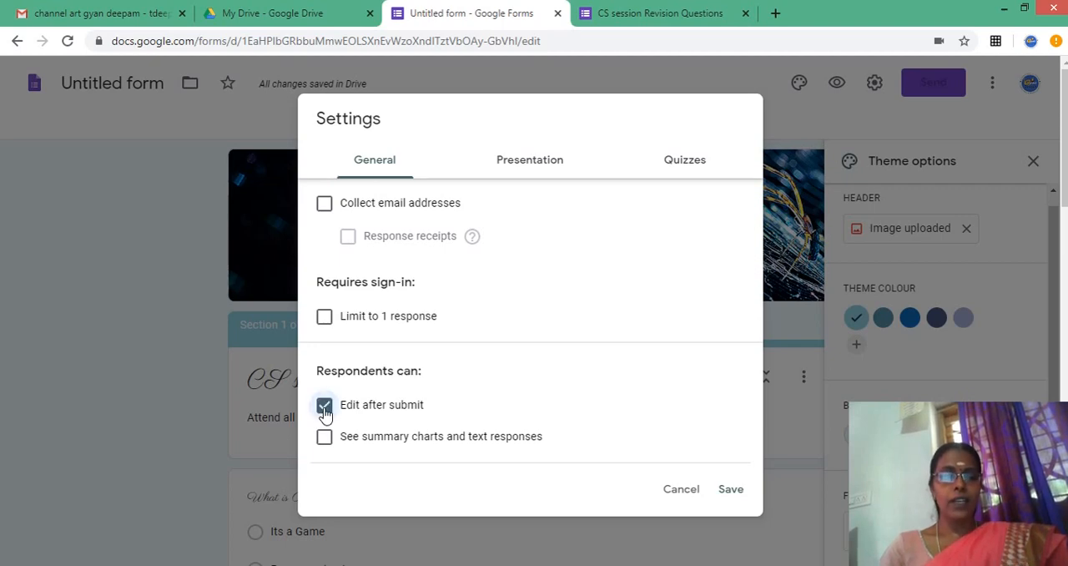
click(325, 409)
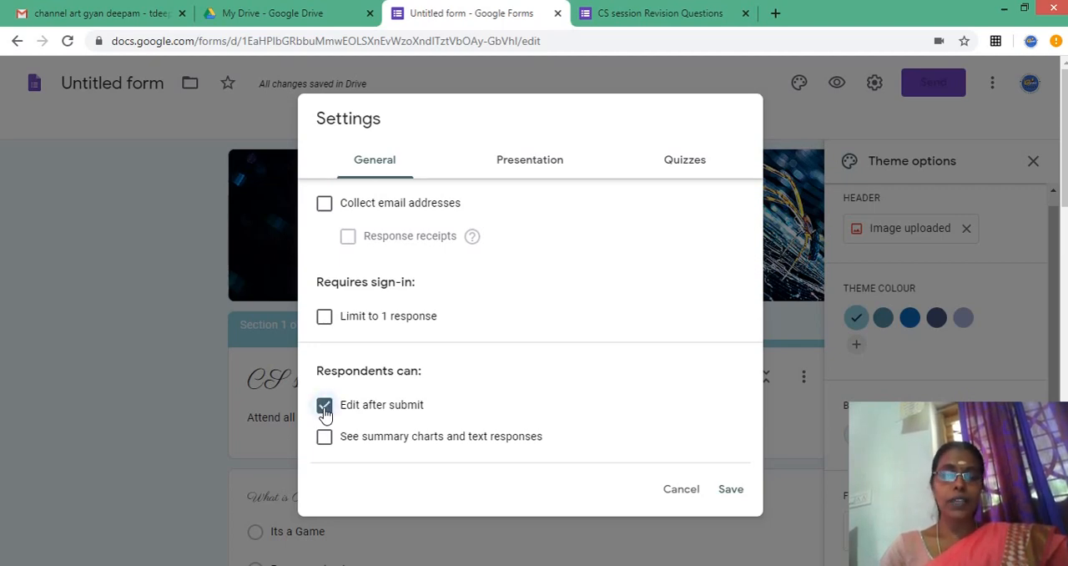
click(325, 409)
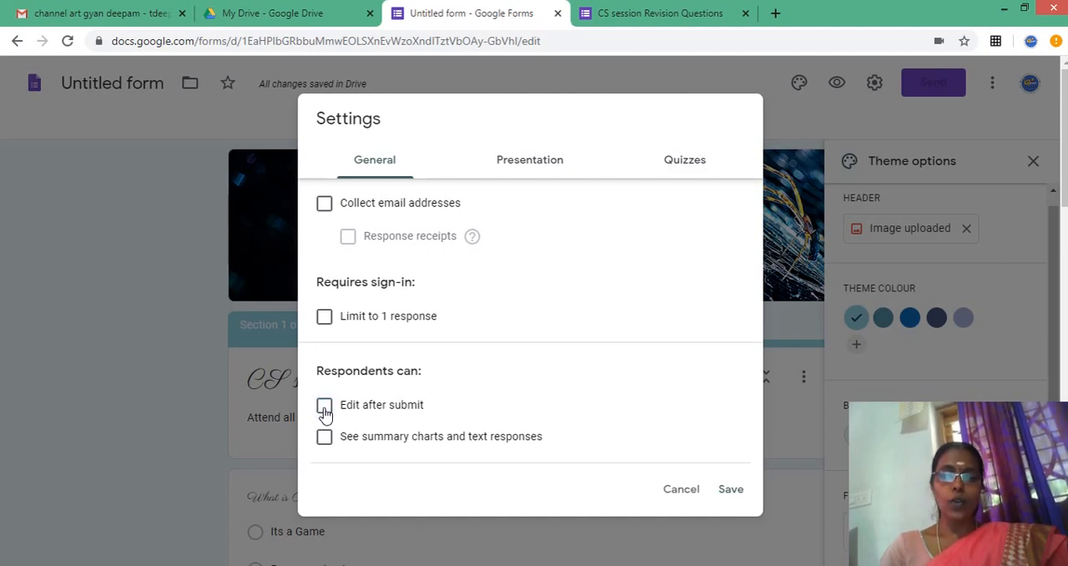
click(431, 443)
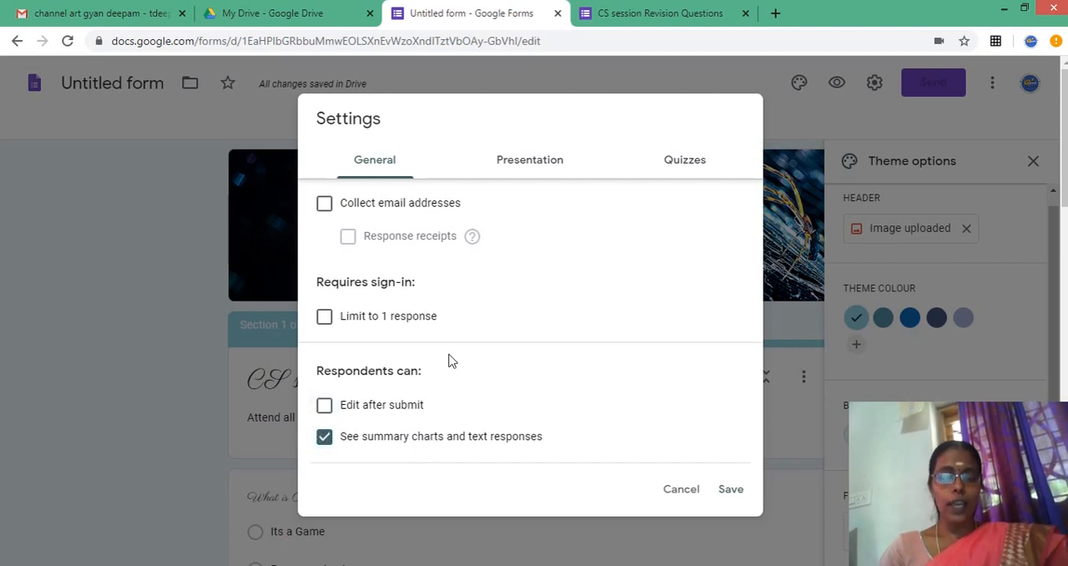
- Make the form a quiz with marks released immediately after each submission, and save the settings
click(517, 166)
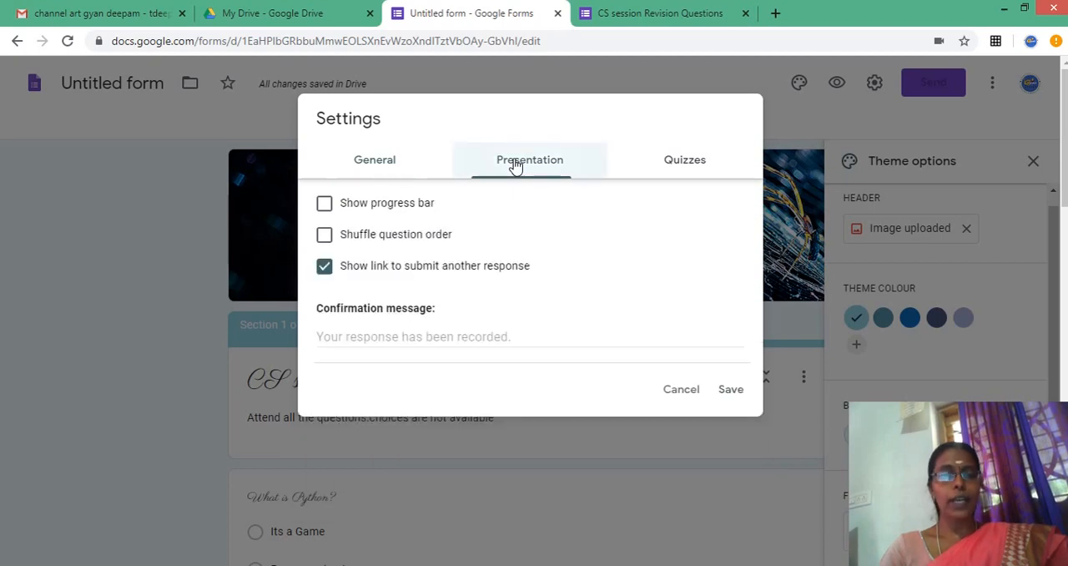
click(686, 167)
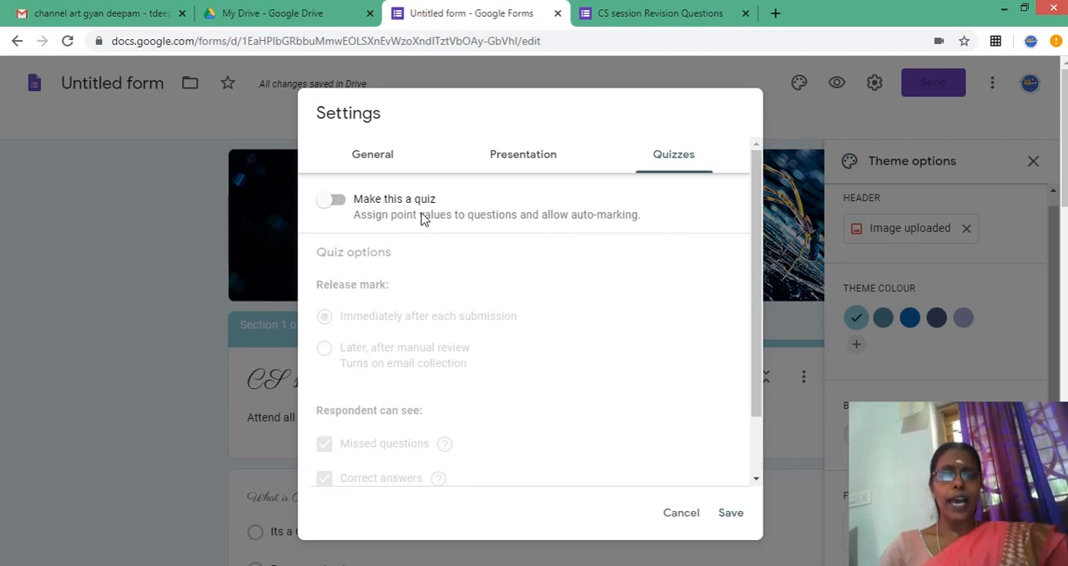
click(326, 204)
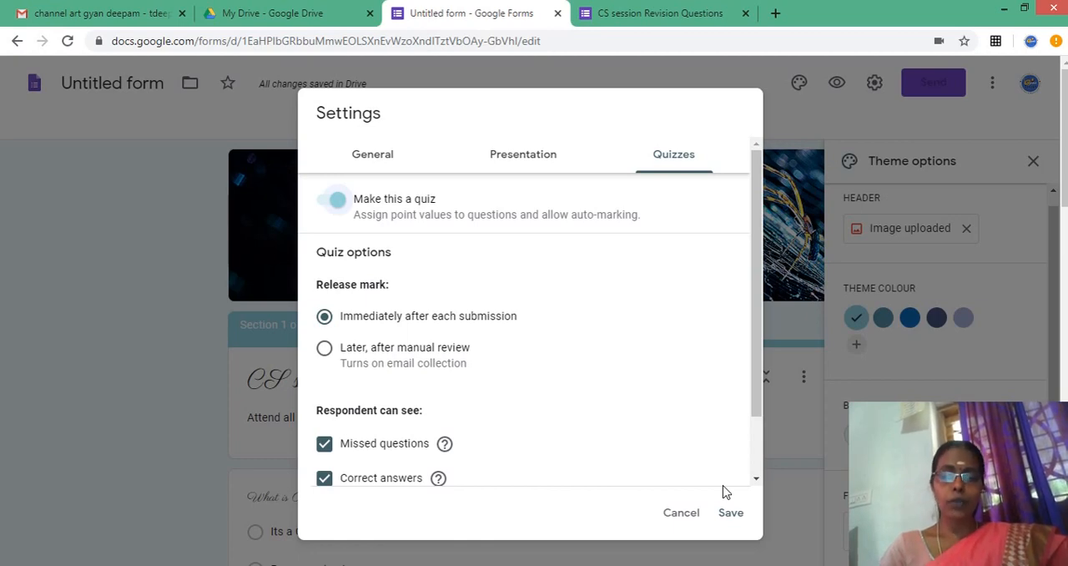
click(732, 513)
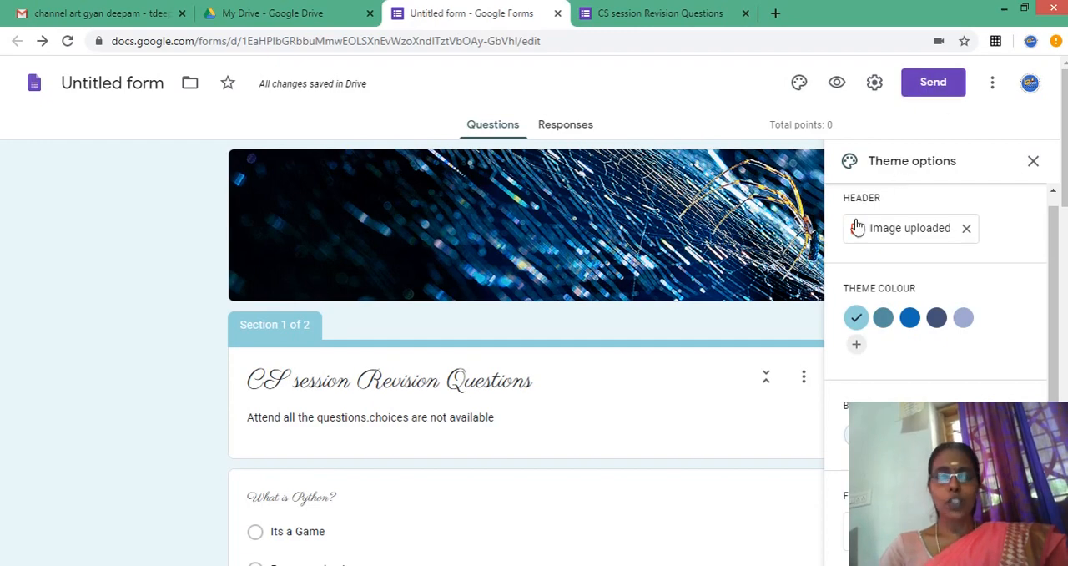
- Send the form by email to three recipients, entering each one's e-mail address and keeping the default subject and message
click(933, 83)
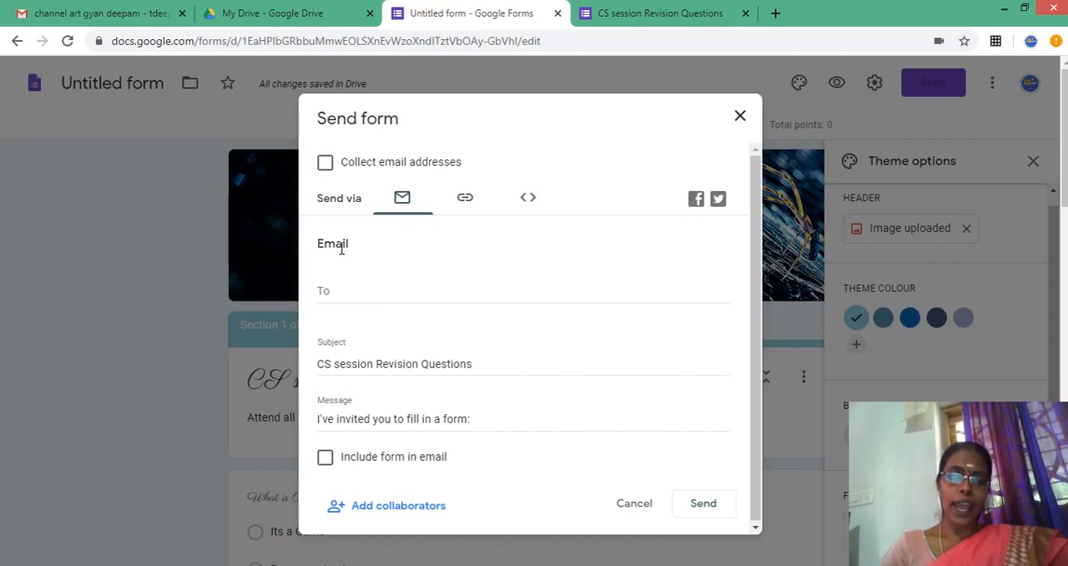
click(340, 295)
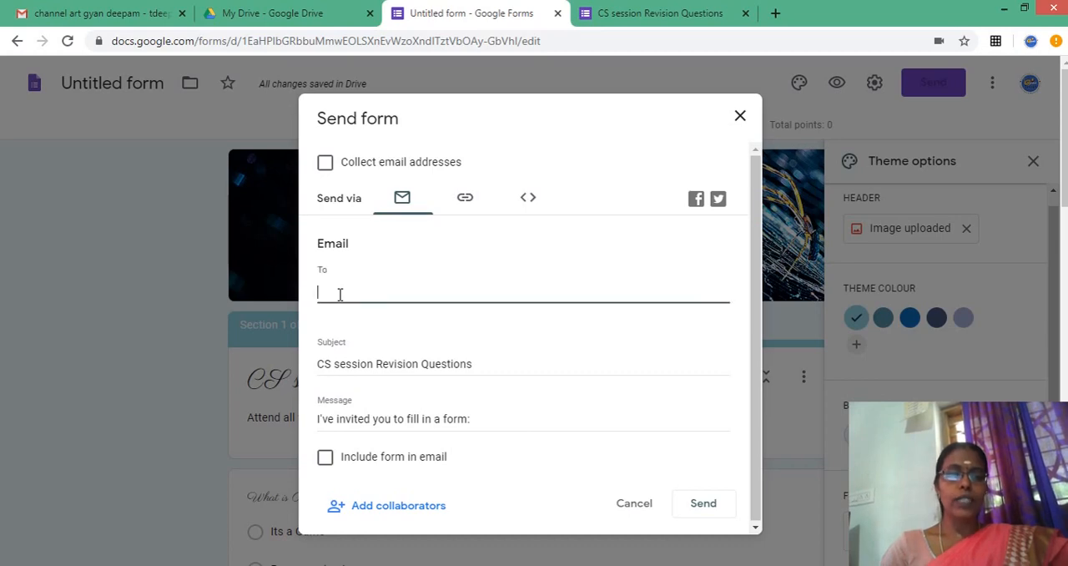
text(pap)
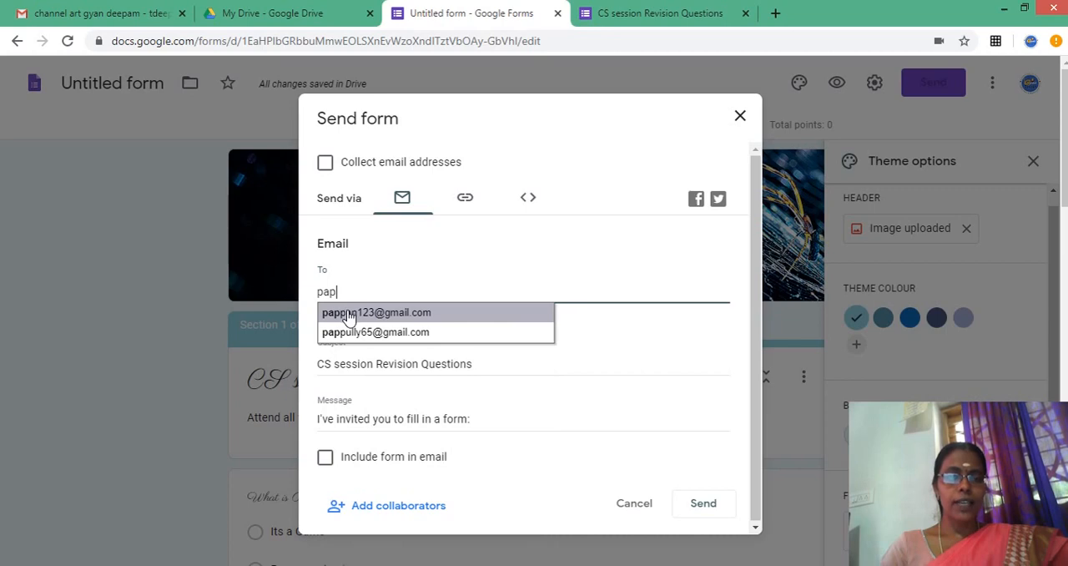
click(350, 317)
text(Pabh)
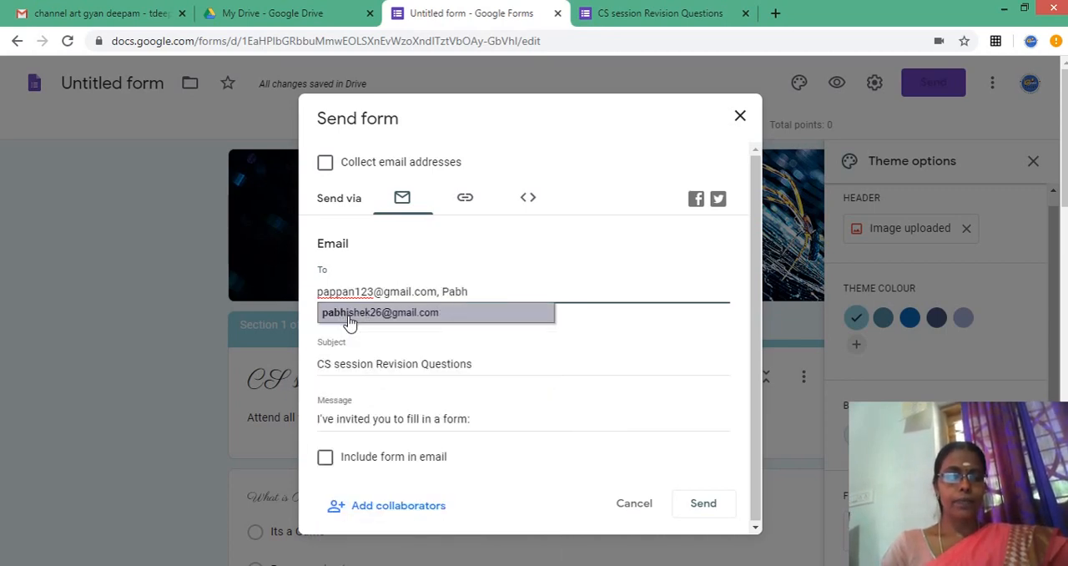
click(351, 316)
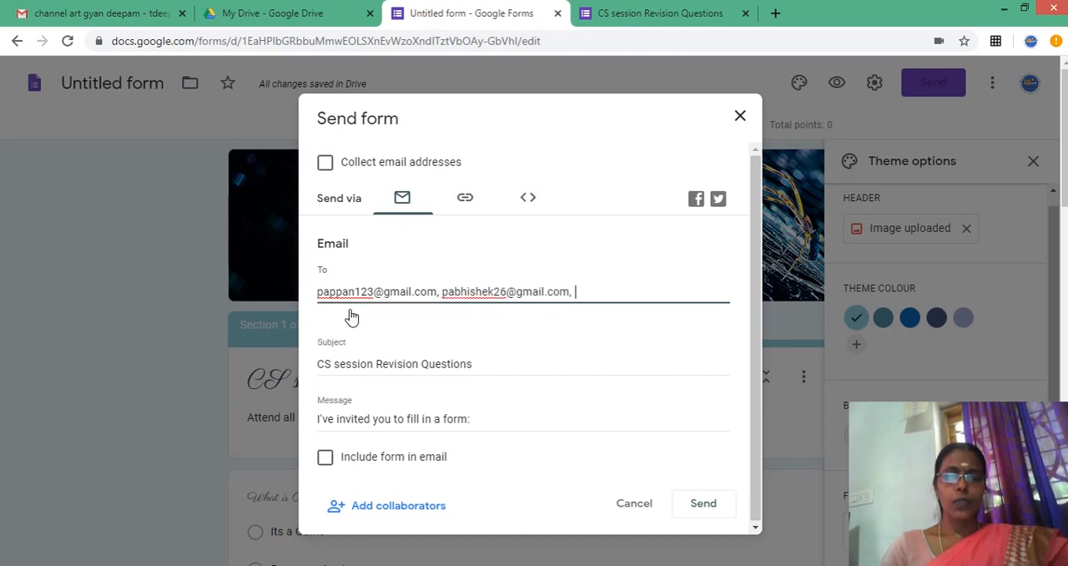
text(K)
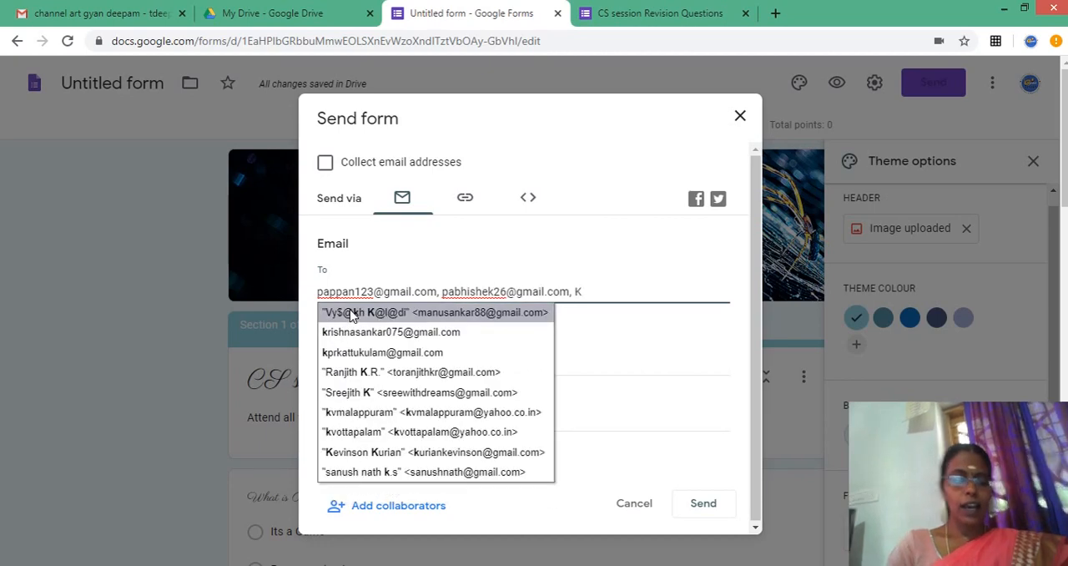
text(rishna)
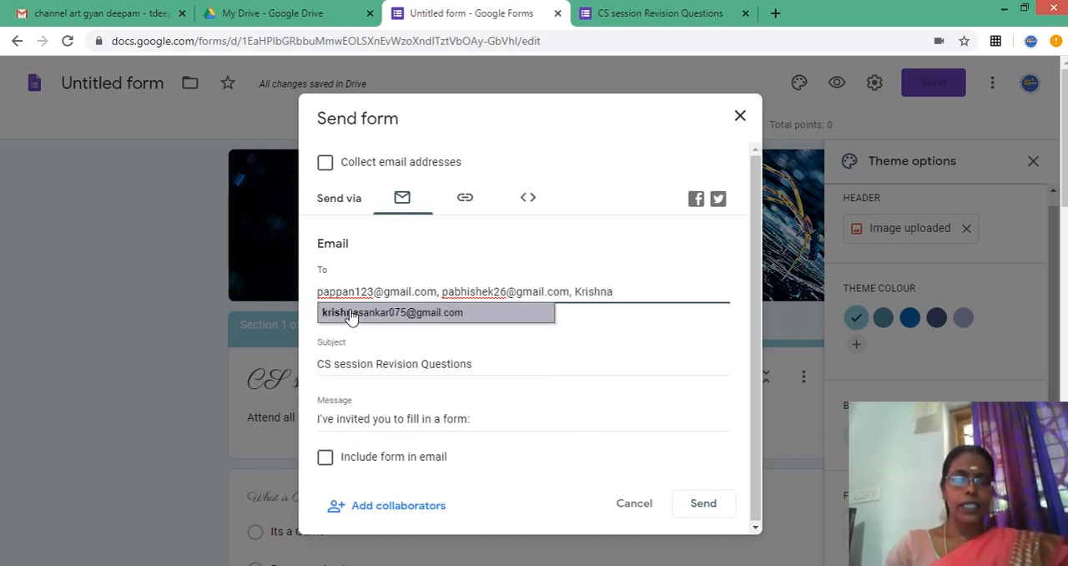
click(352, 315)
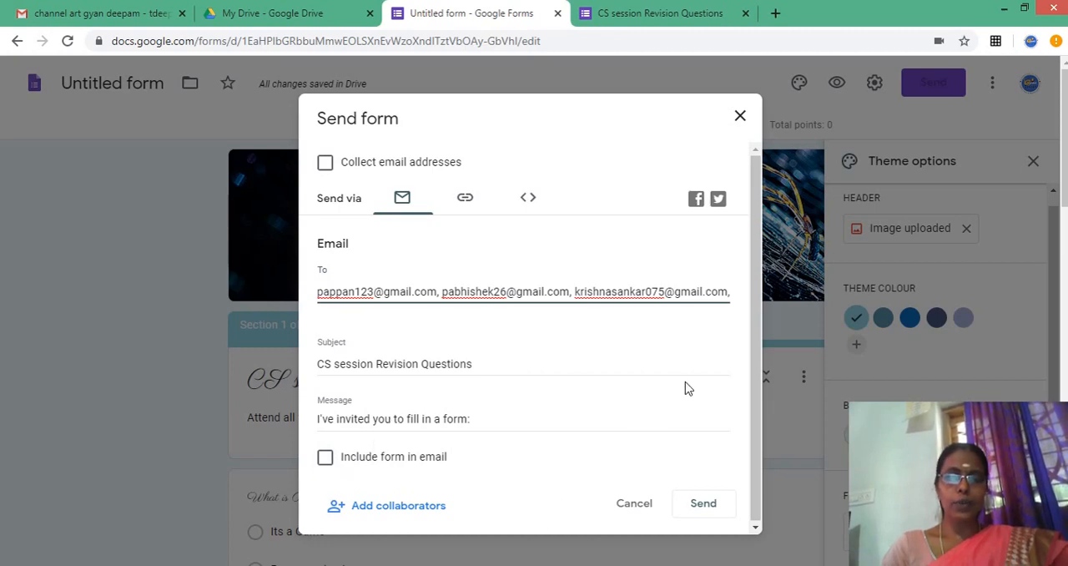
click(703, 503)
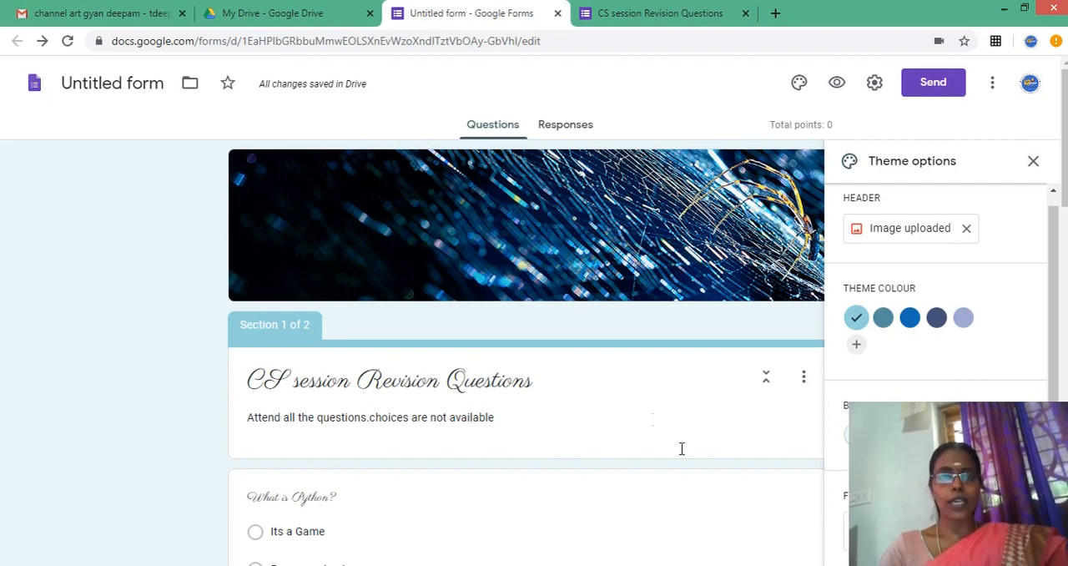
- Examine the form's embed HTML and its shortened sharing link, dismiss the sharing options without copying, and minimise the browser
click(923, 87)
click(506, 215)
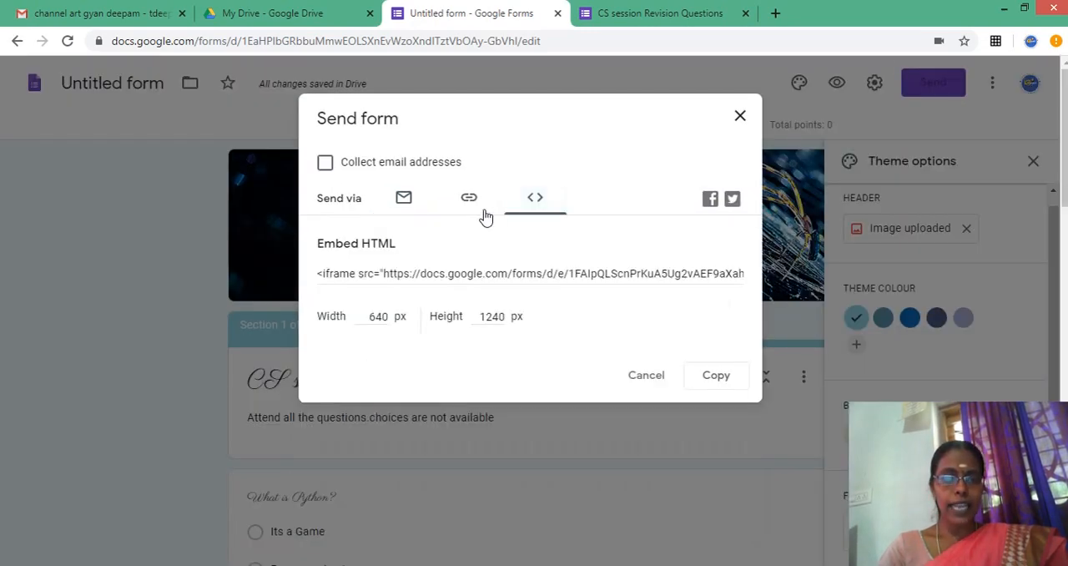
click(471, 204)
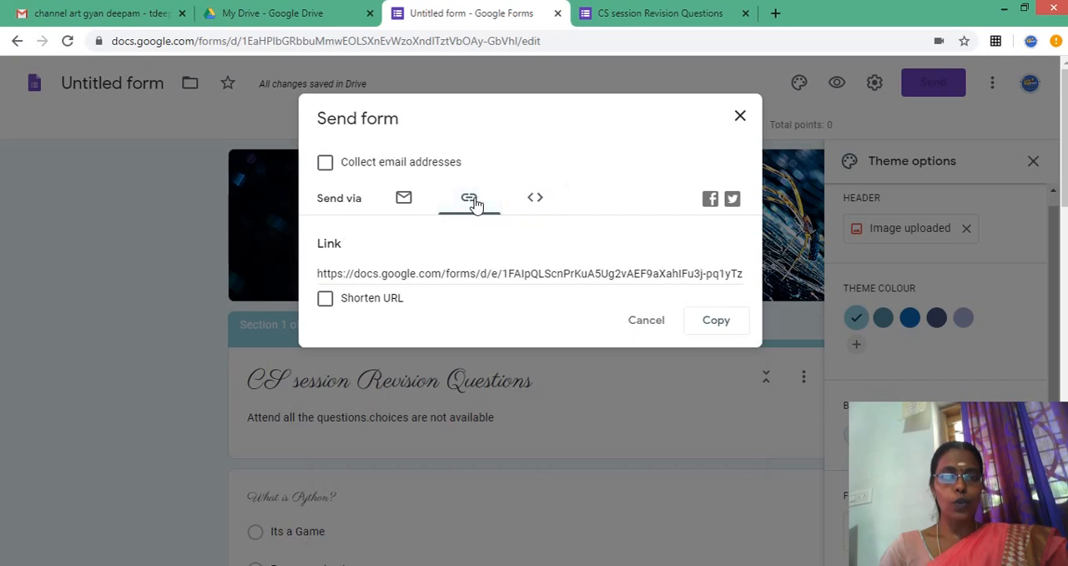
click(326, 299)
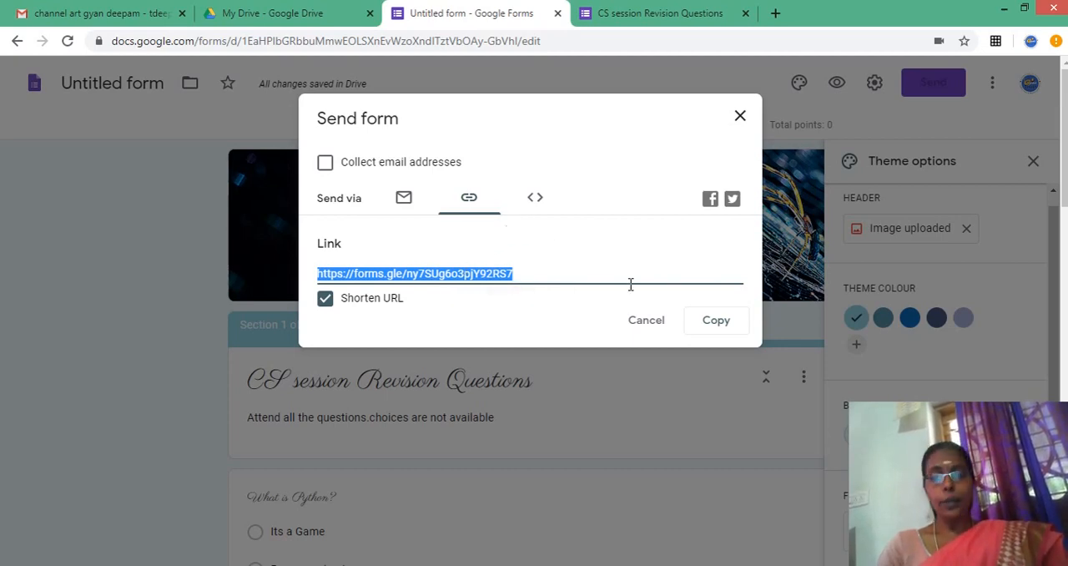
click(654, 322)
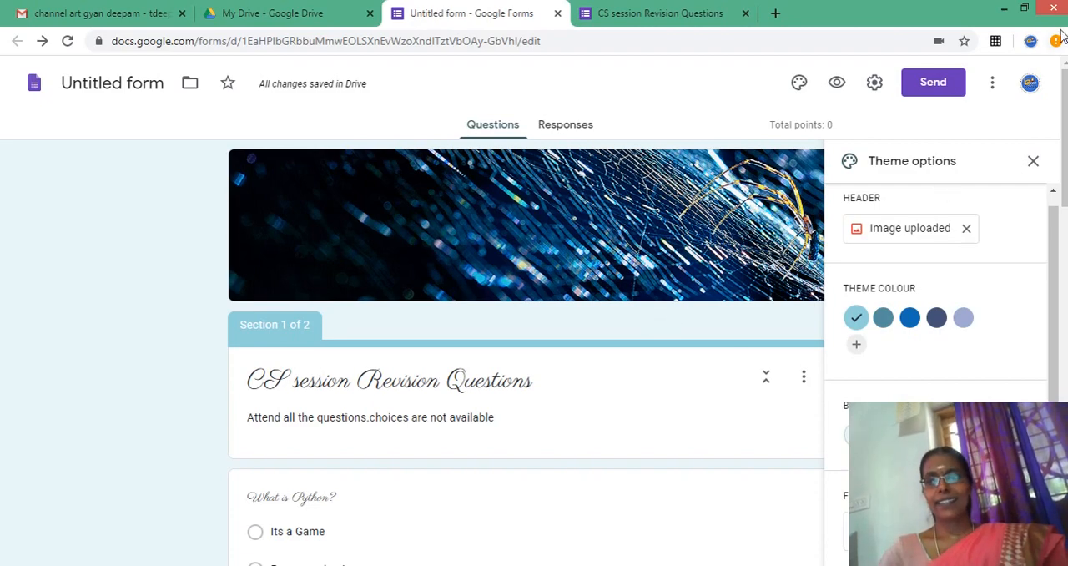
click(1005, 7)
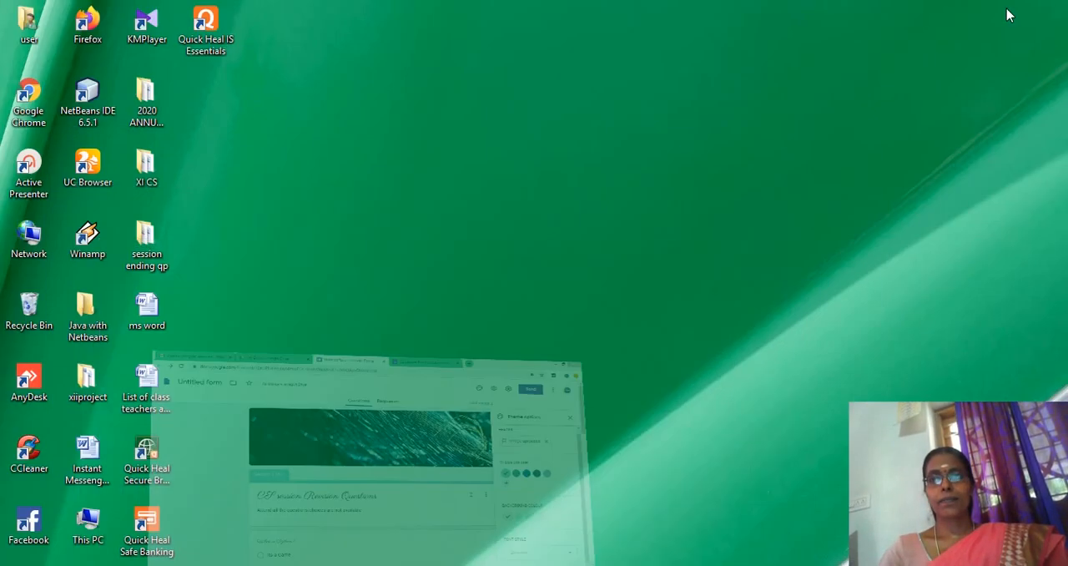